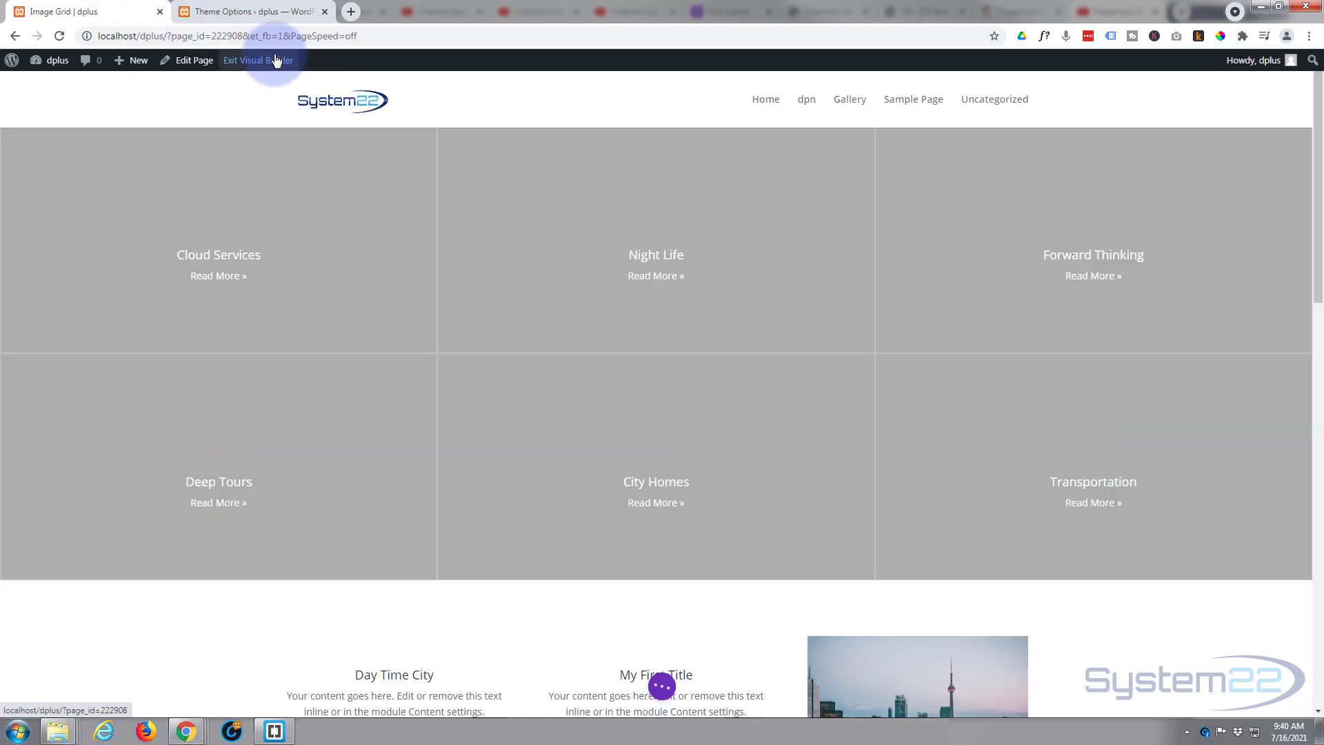
# Step: Duplicate the About Us blurb module and move the copy into the empty middle column of its row
pyautogui.scroll(-3, 394, 252)
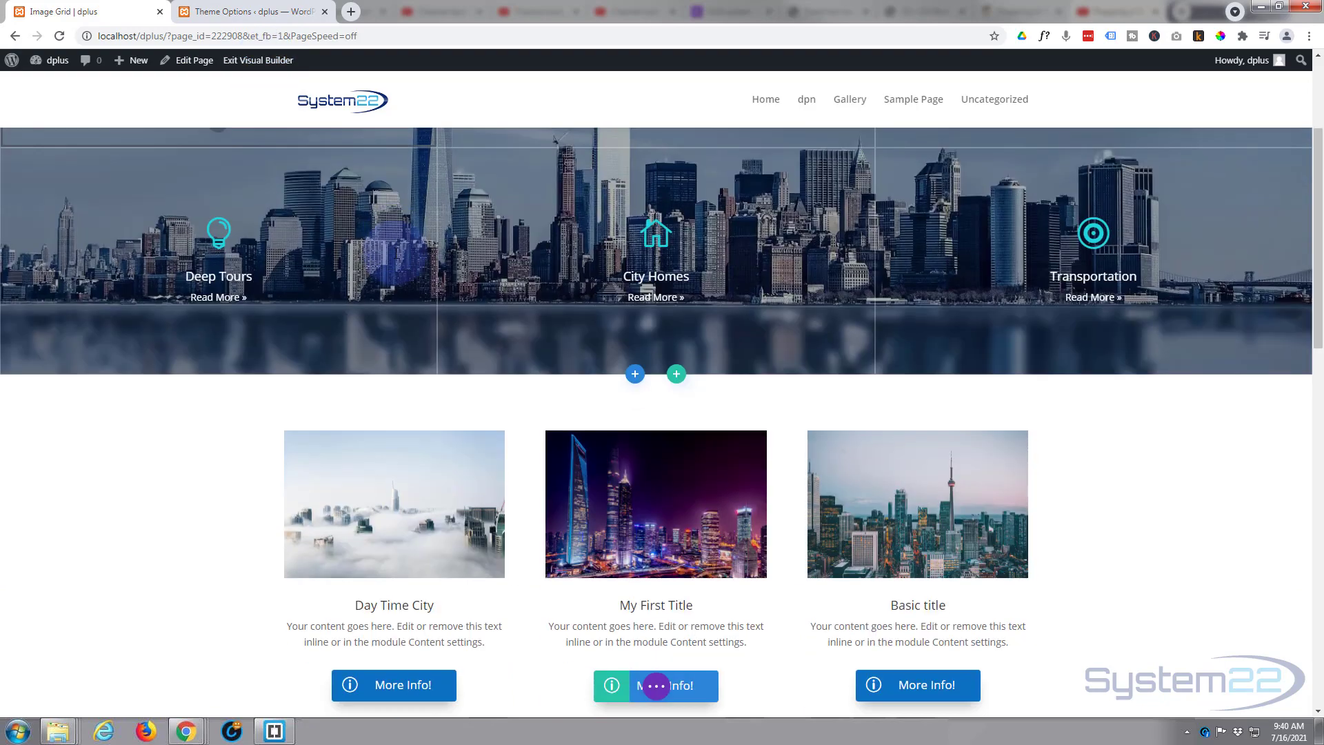
pyautogui.scroll(-7, 395, 251)
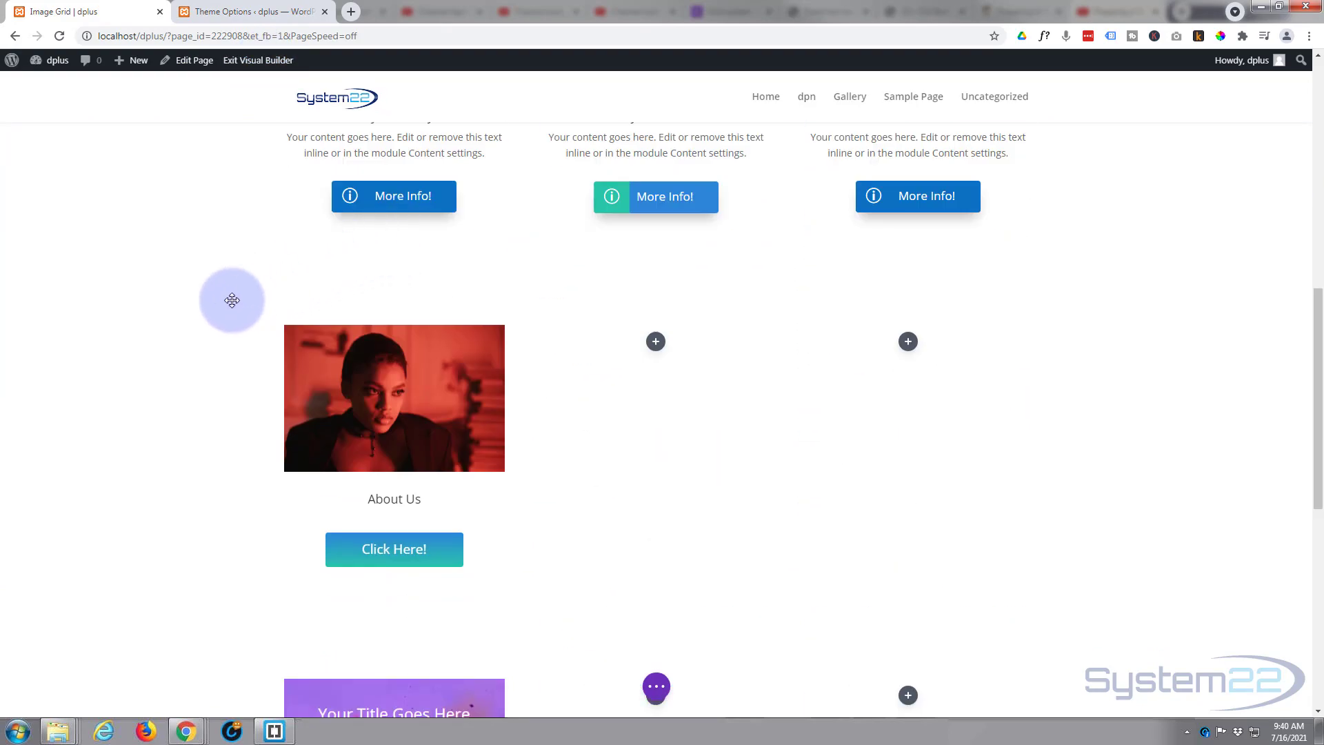
pyautogui.scroll(-2, 223, 296)
pyautogui.scroll(1, 221, 295)
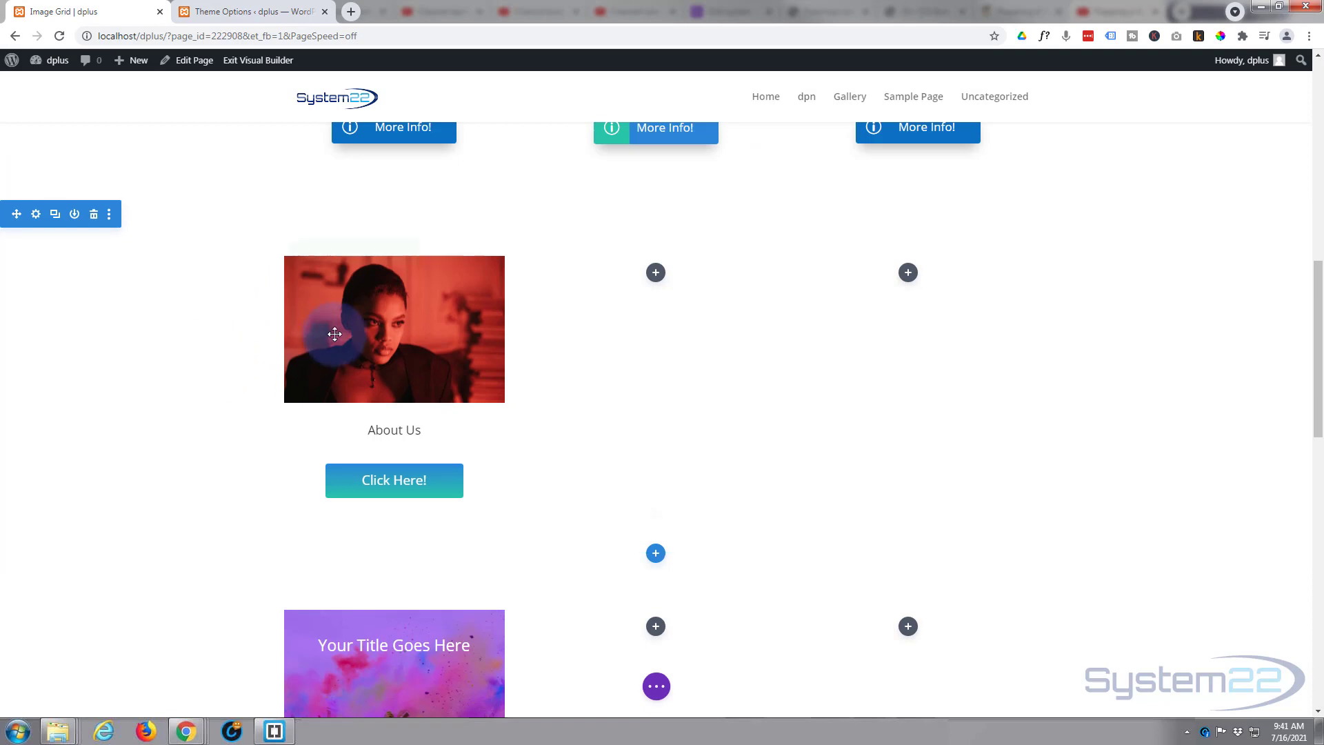
pyautogui.moveTo(386, 296)
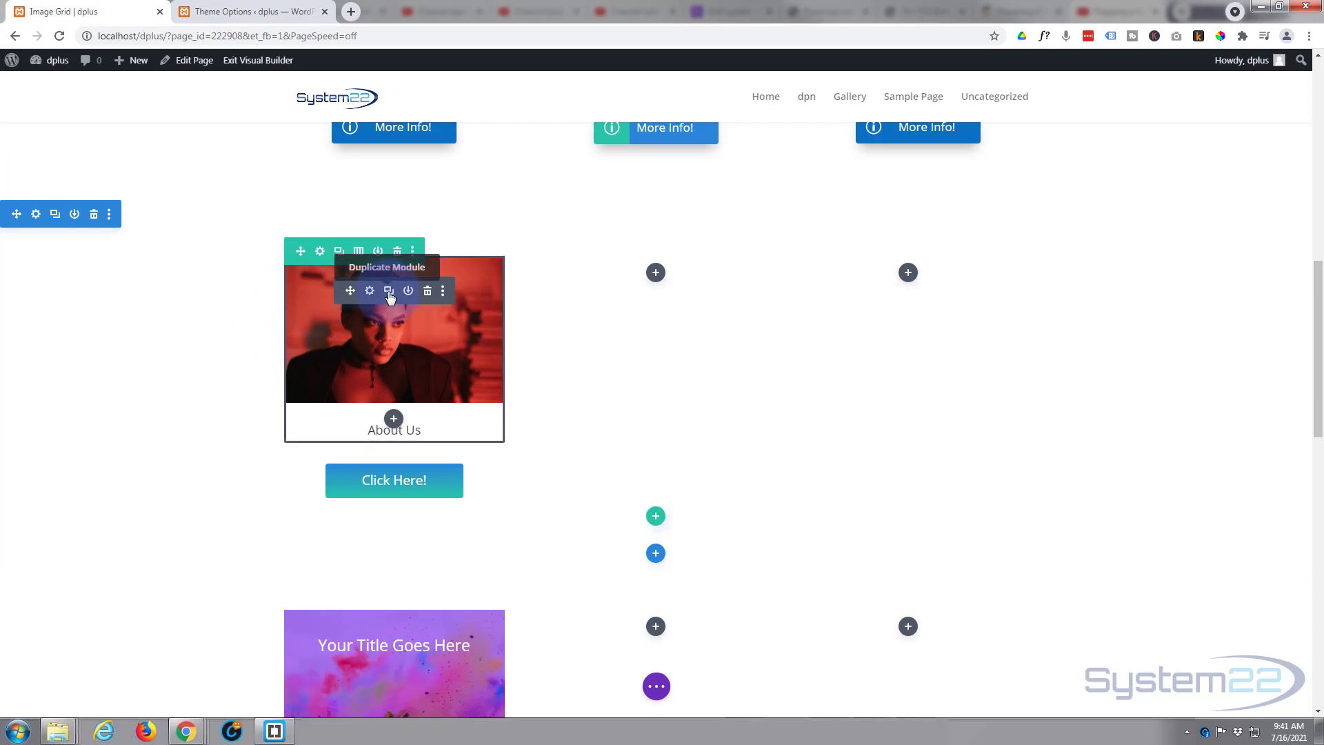
pyautogui.click(388, 292)
pyautogui.moveTo(348, 291); pyautogui.dragTo(648, 268)
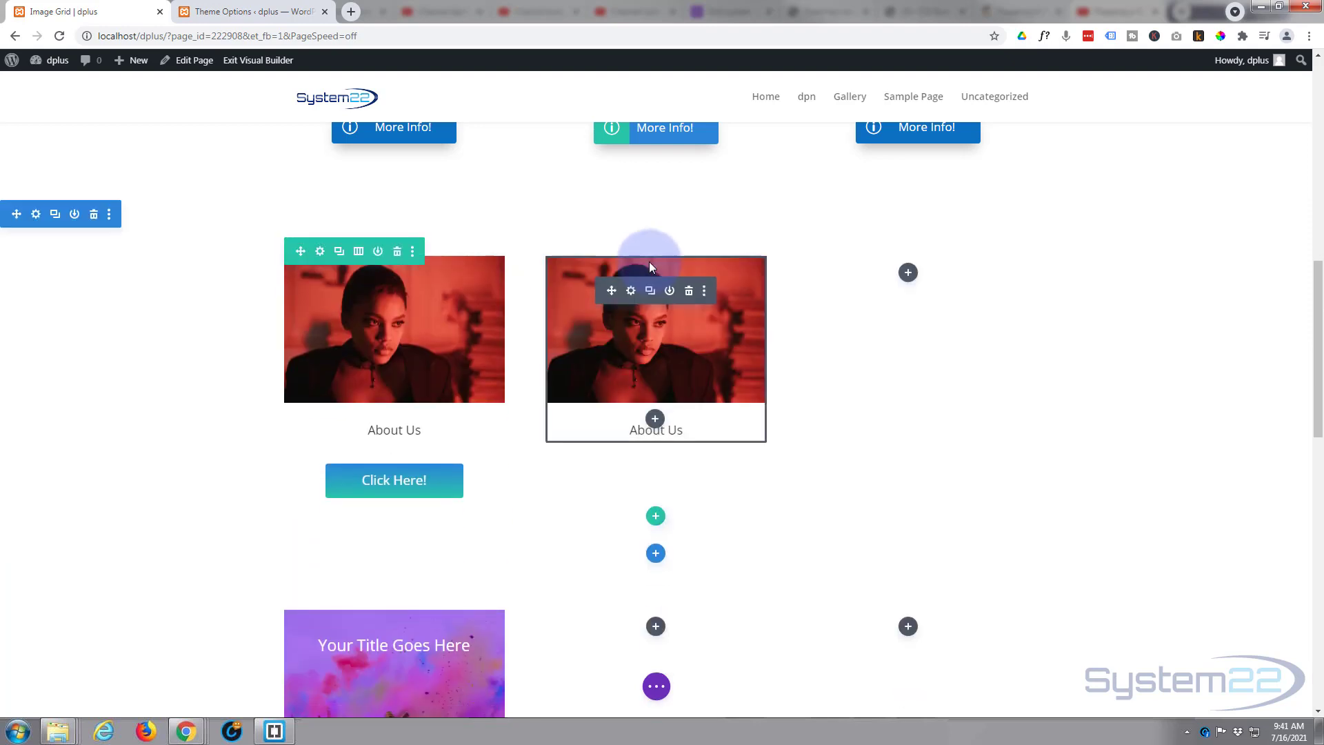
# Step: Replace the middle blurb's image with the media library photo of the man in yellow and pink powder
pyautogui.click(633, 295)
pyautogui.scroll(-3, 658, 517)
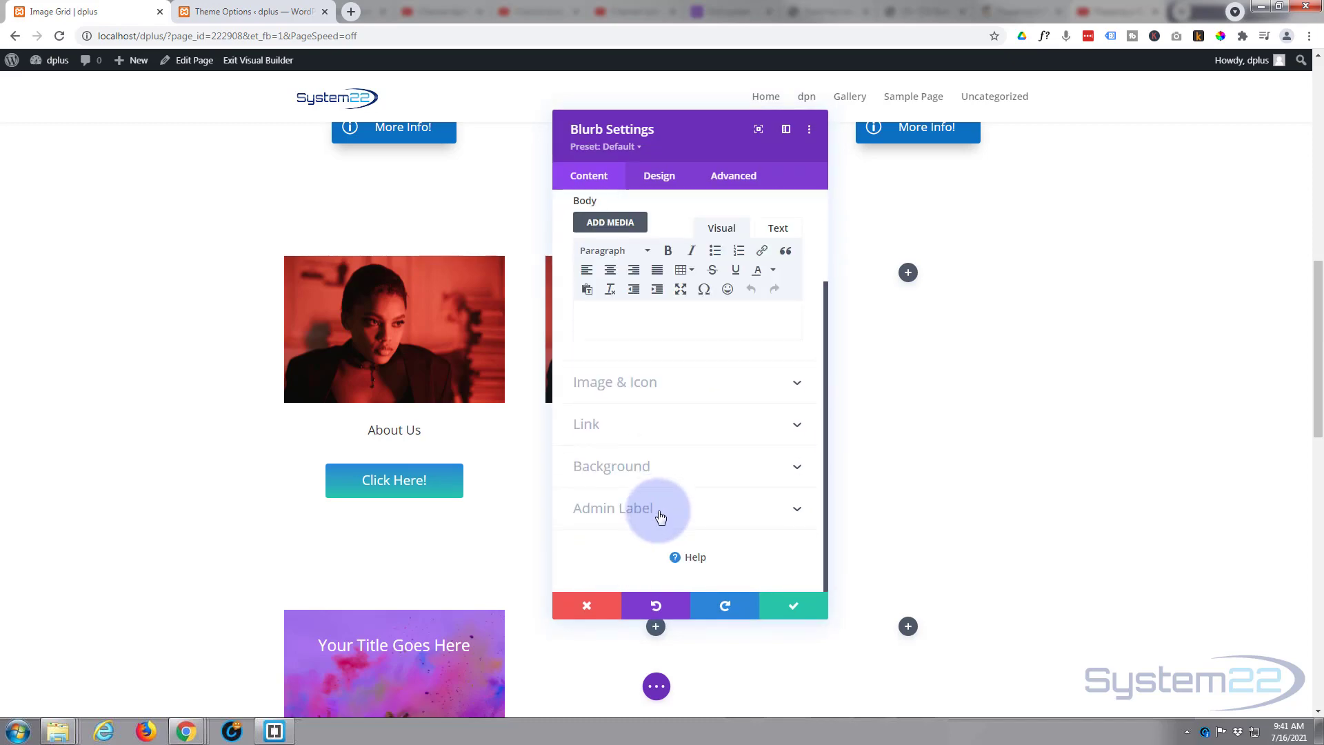
pyautogui.click(680, 393)
pyautogui.click(683, 398)
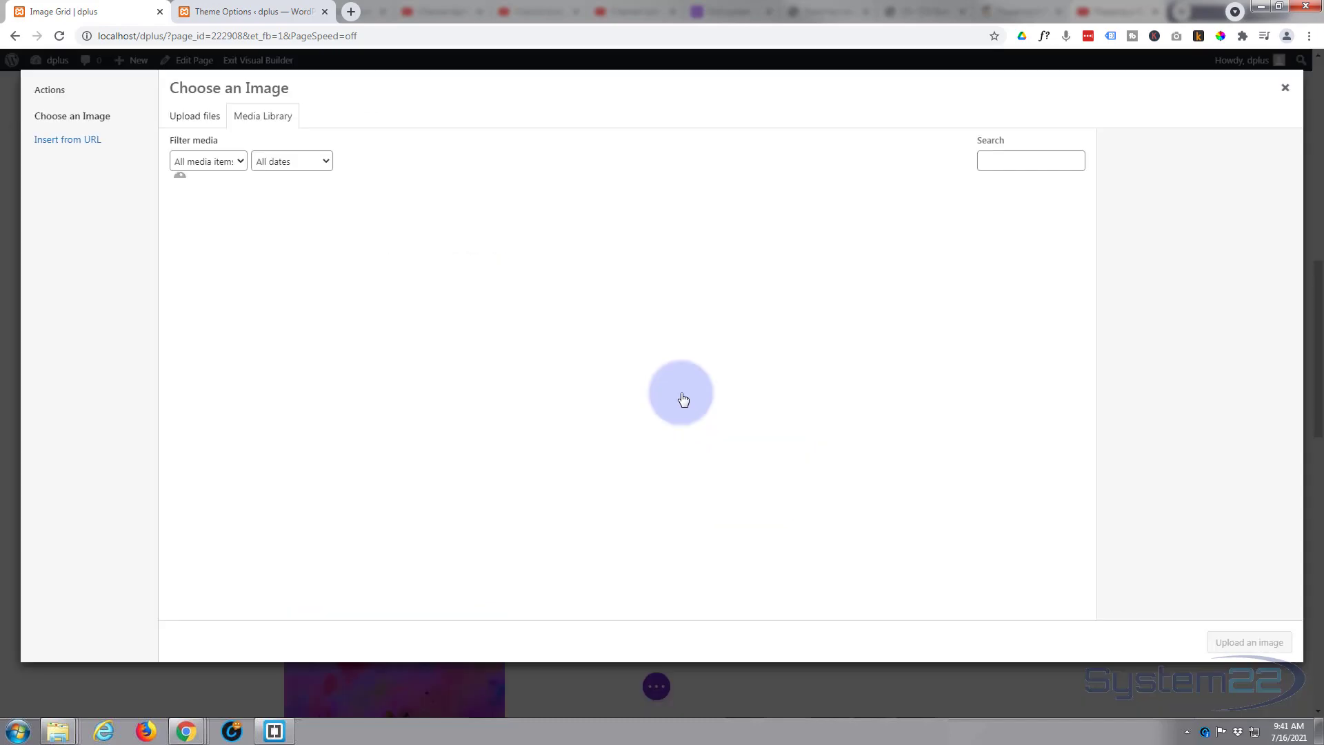
pyautogui.scroll(-6, 681, 399)
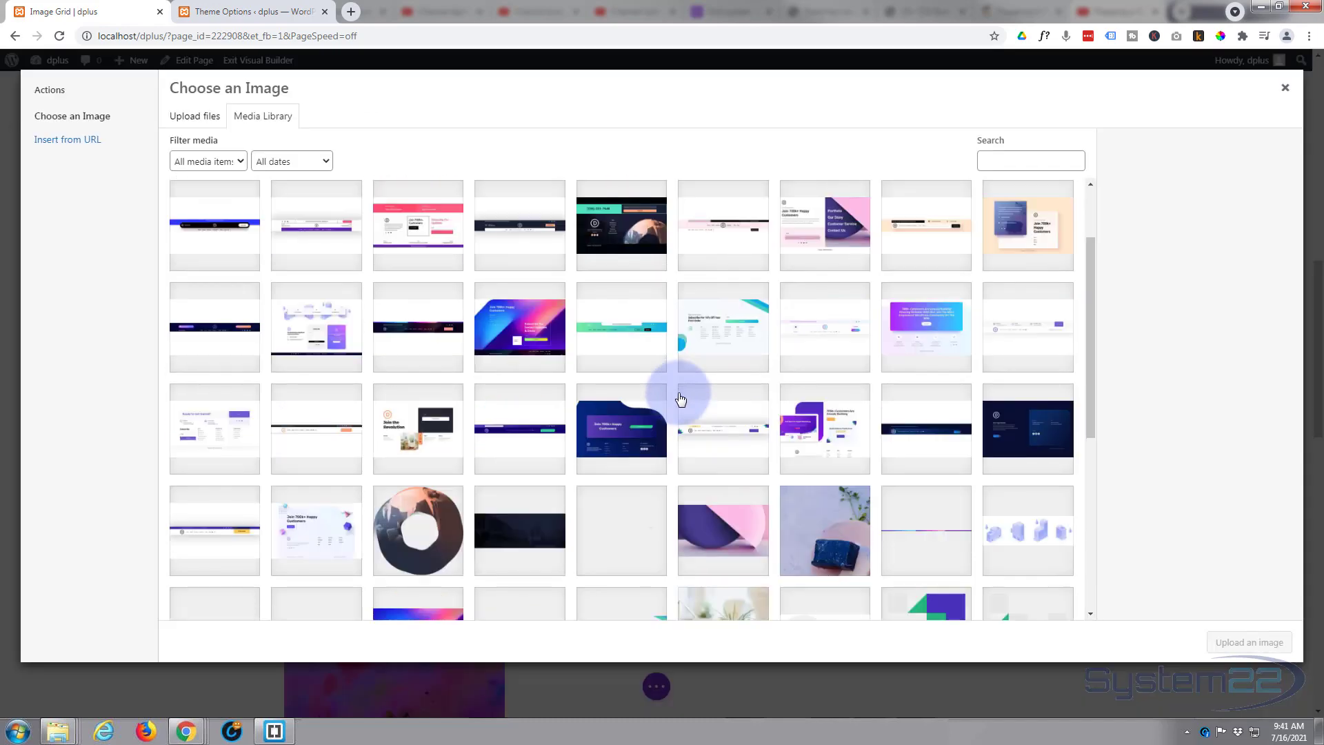
pyautogui.scroll(-3, 680, 399)
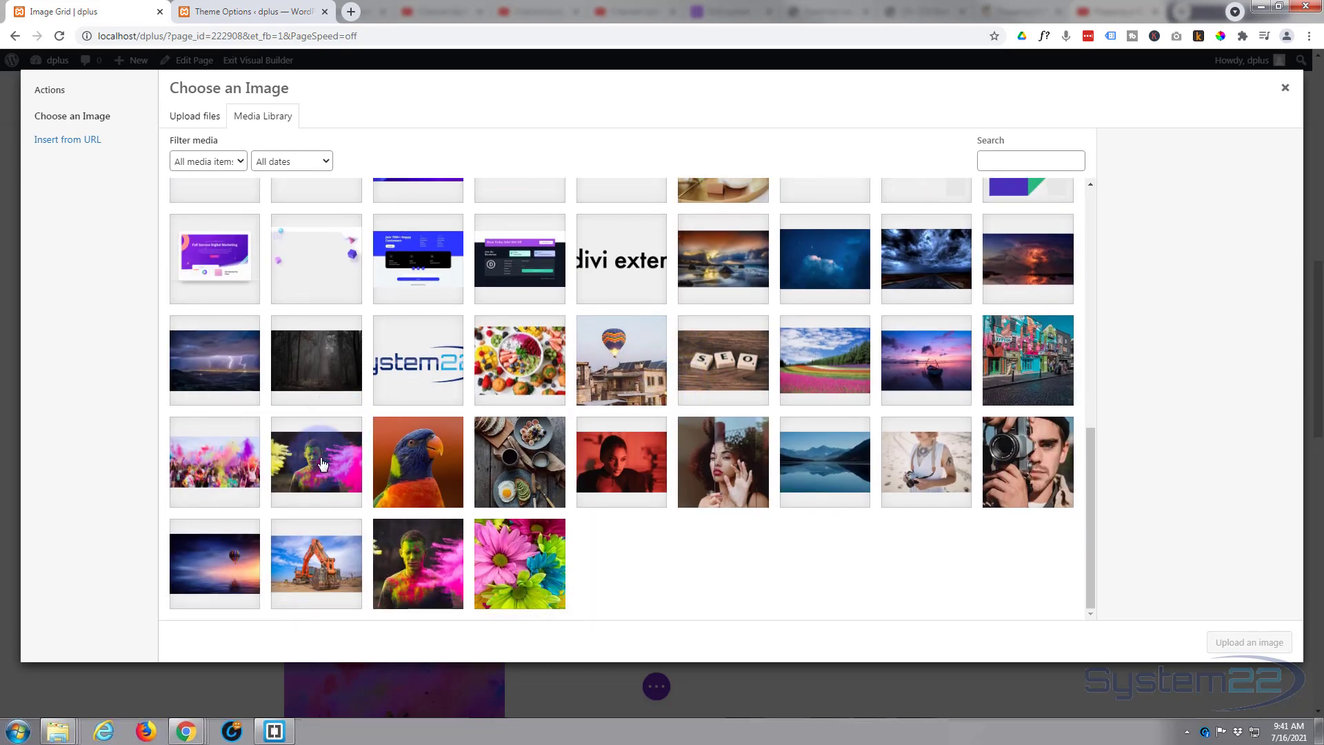
pyautogui.click(317, 458)
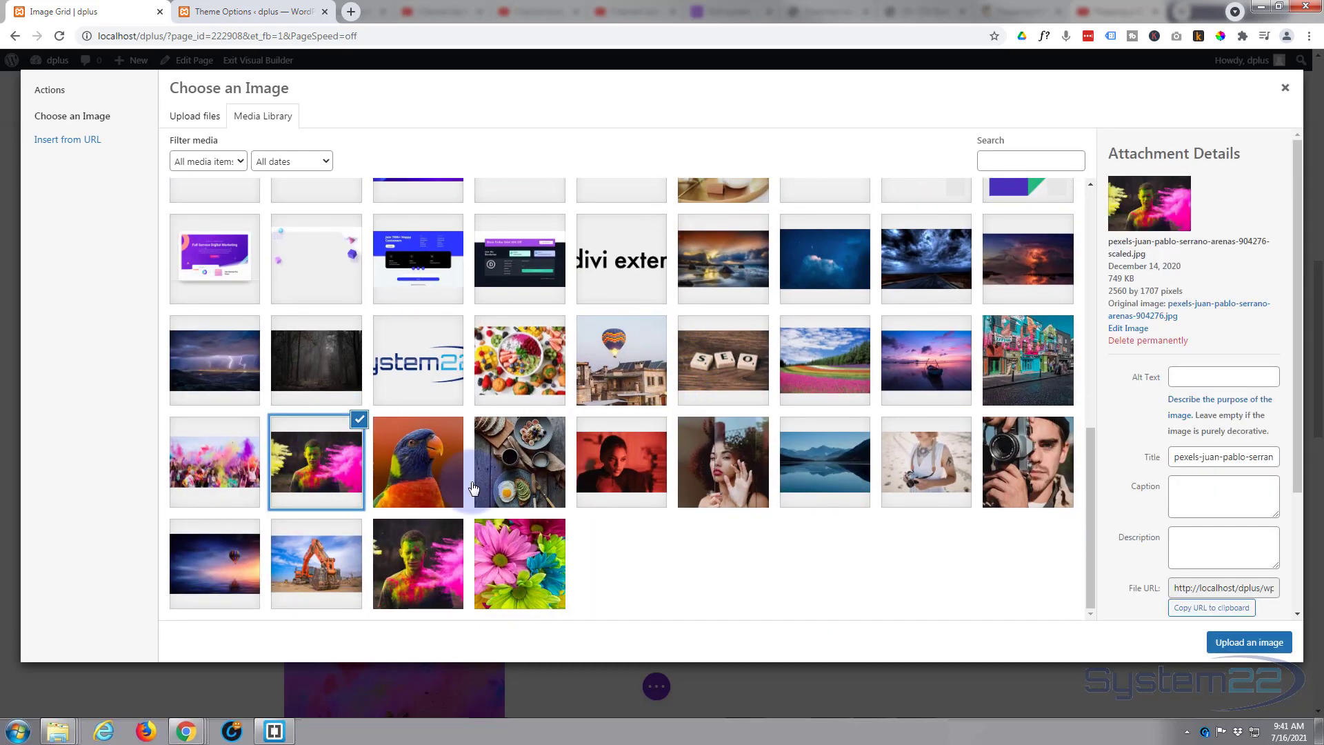
pyautogui.click(1245, 643)
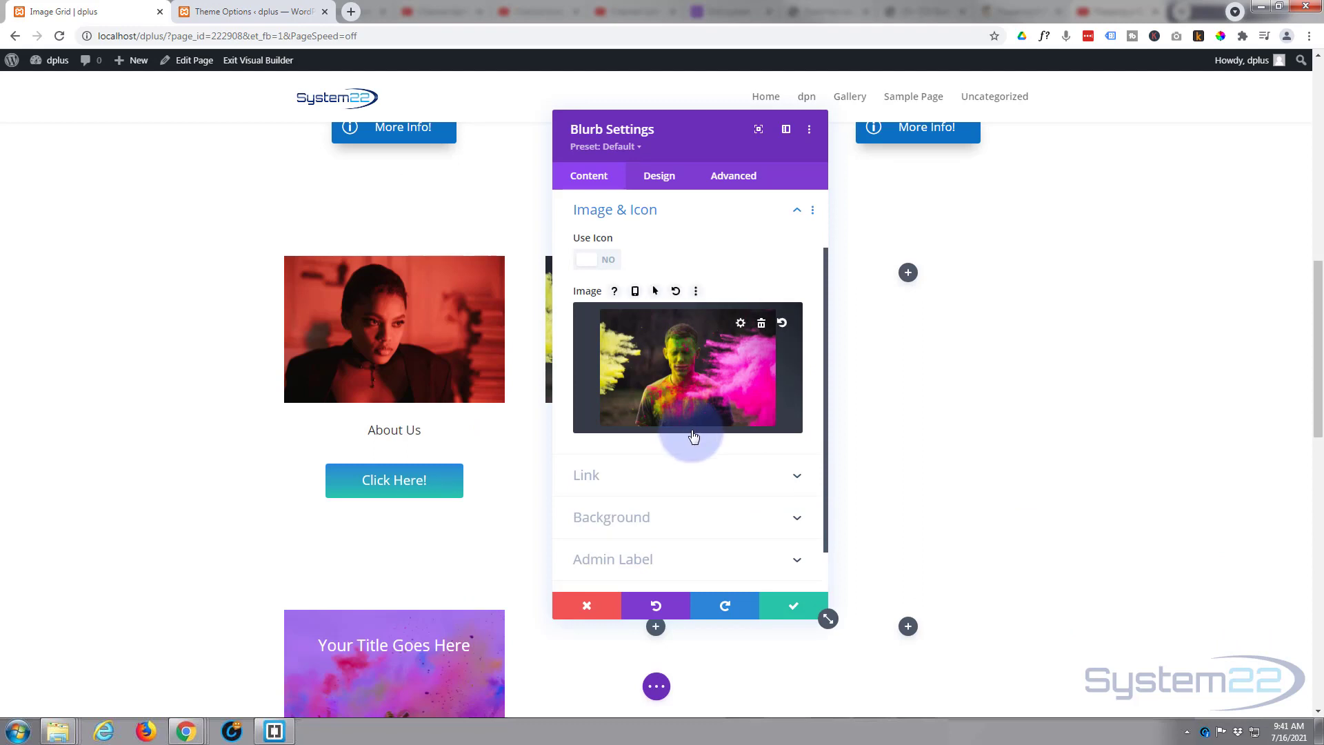
# Step: Change the middle blurb's title to "Services" and save the module settings
pyautogui.scroll(-2, 693, 436)
pyautogui.scroll(5, 693, 435)
pyautogui.click(668, 262)
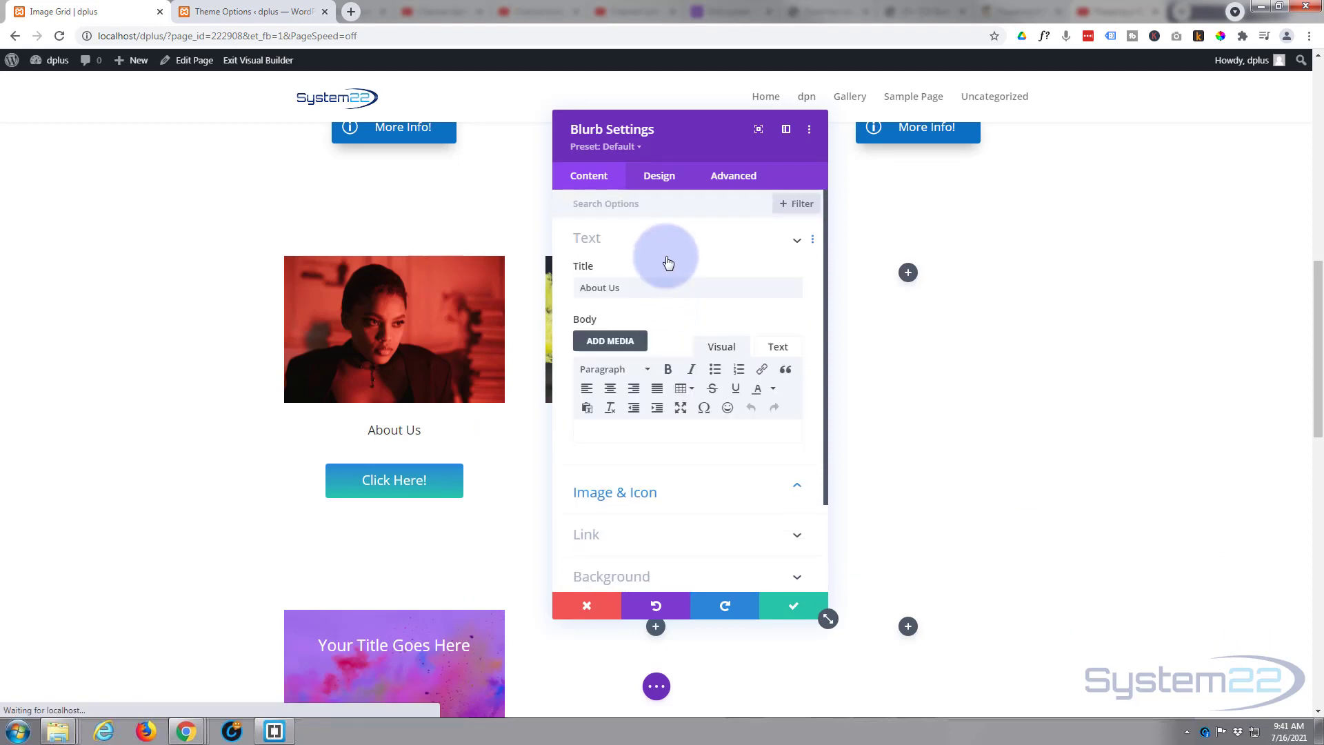
pyautogui.moveTo(614, 287); pyautogui.dragTo(517, 273)
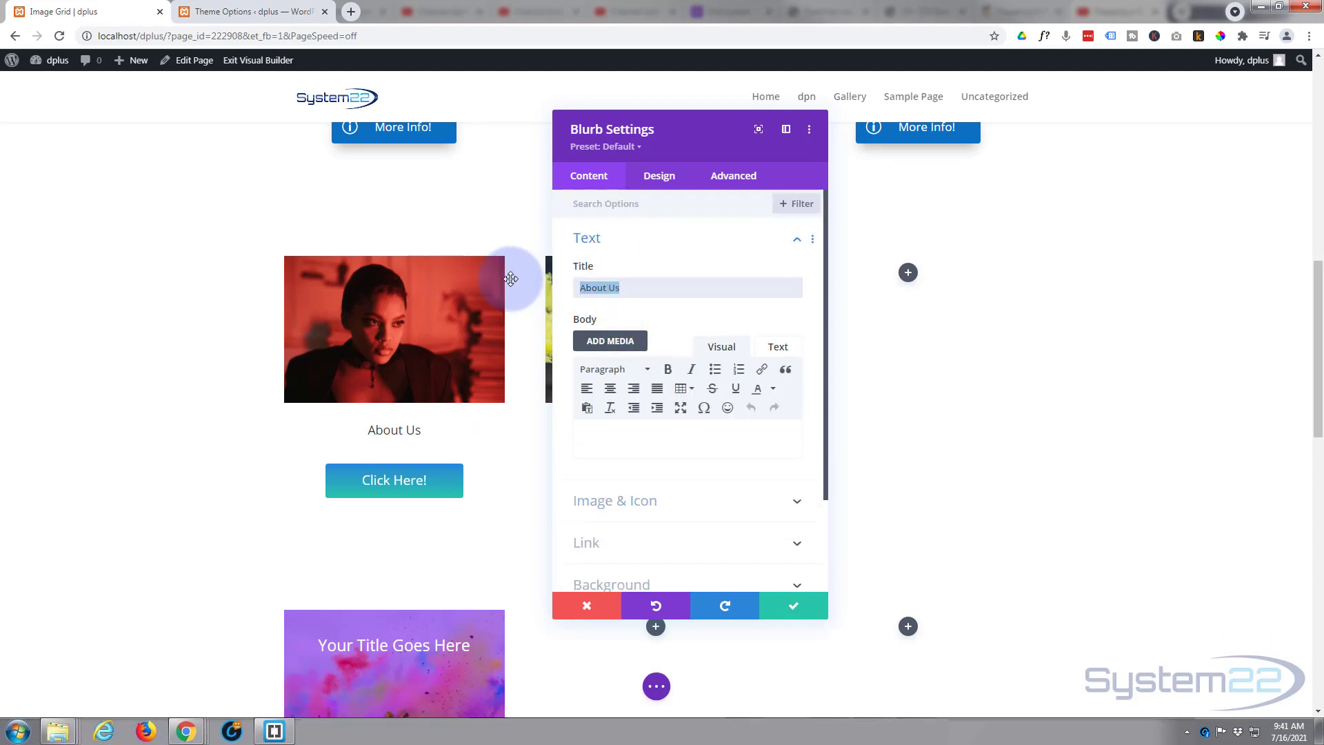
pyautogui.write('Services')
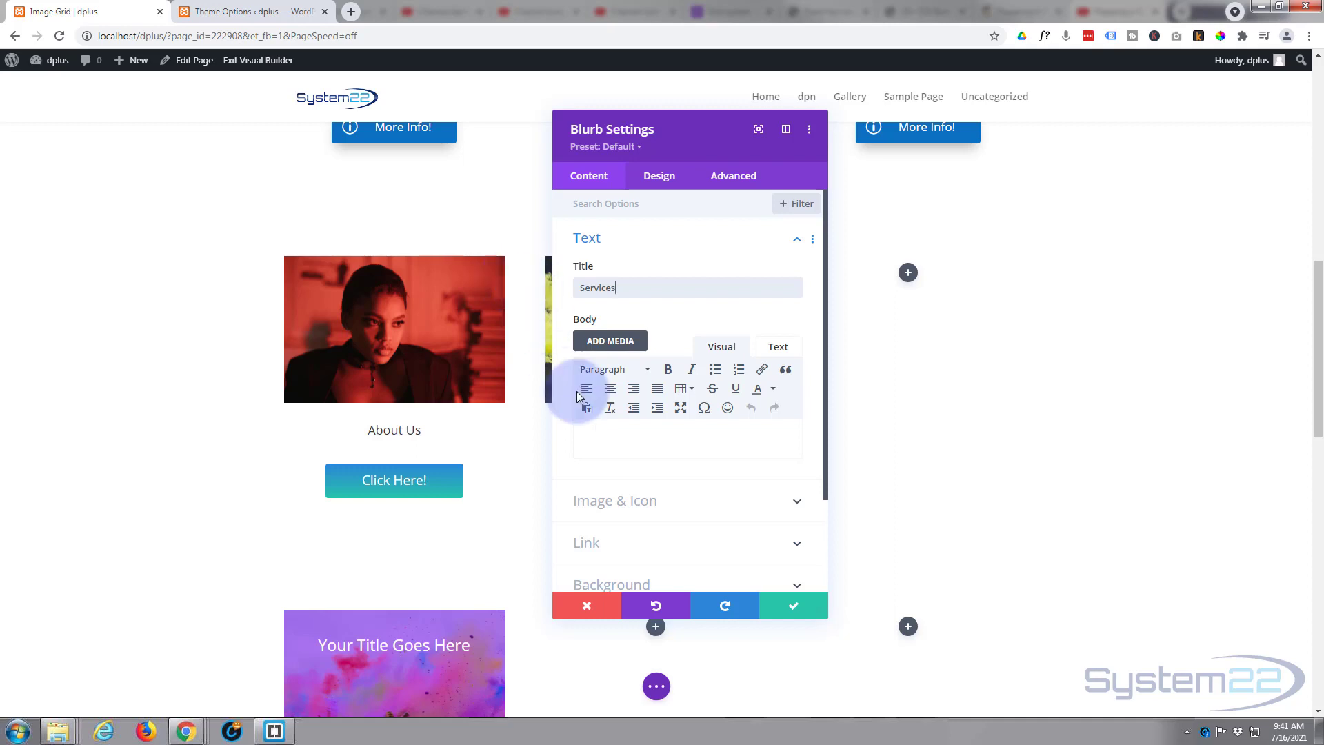
pyautogui.click(787, 606)
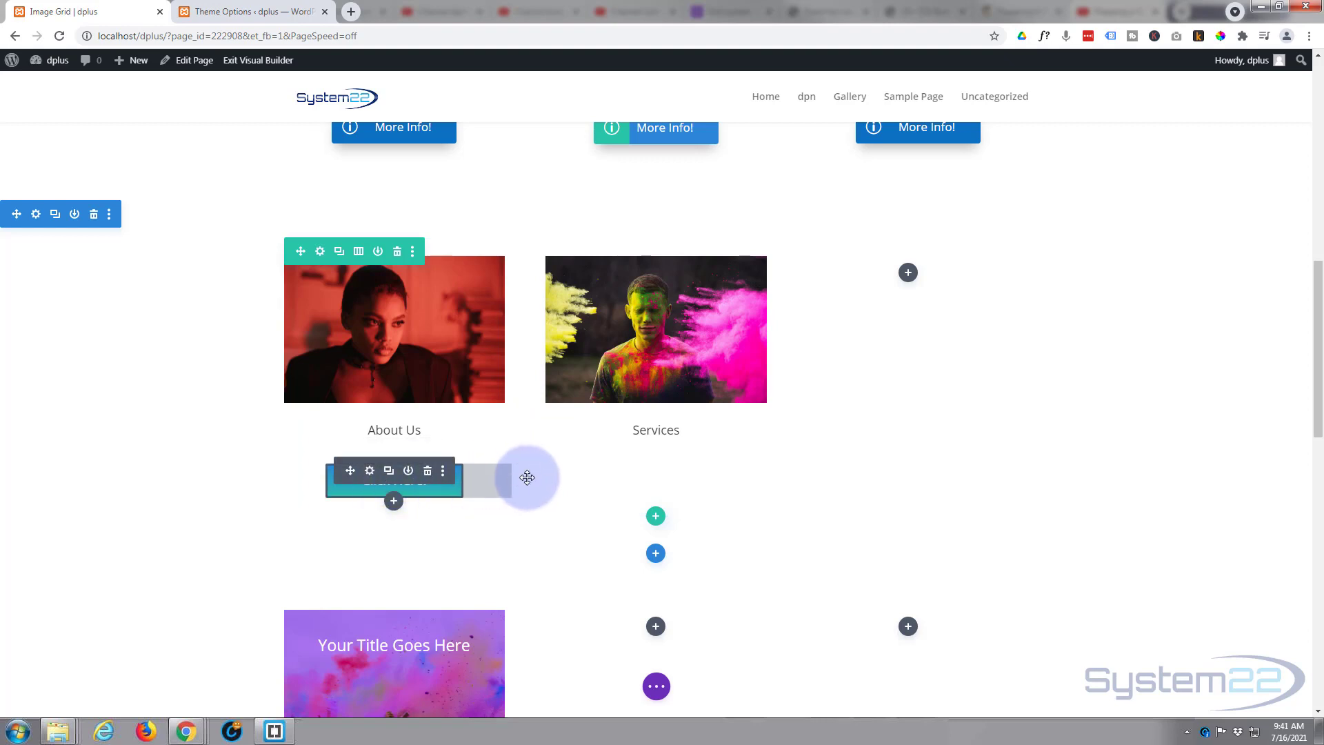
# Step: Insert a Text module directly below the Services blurb in the middle column
pyautogui.click(656, 415)
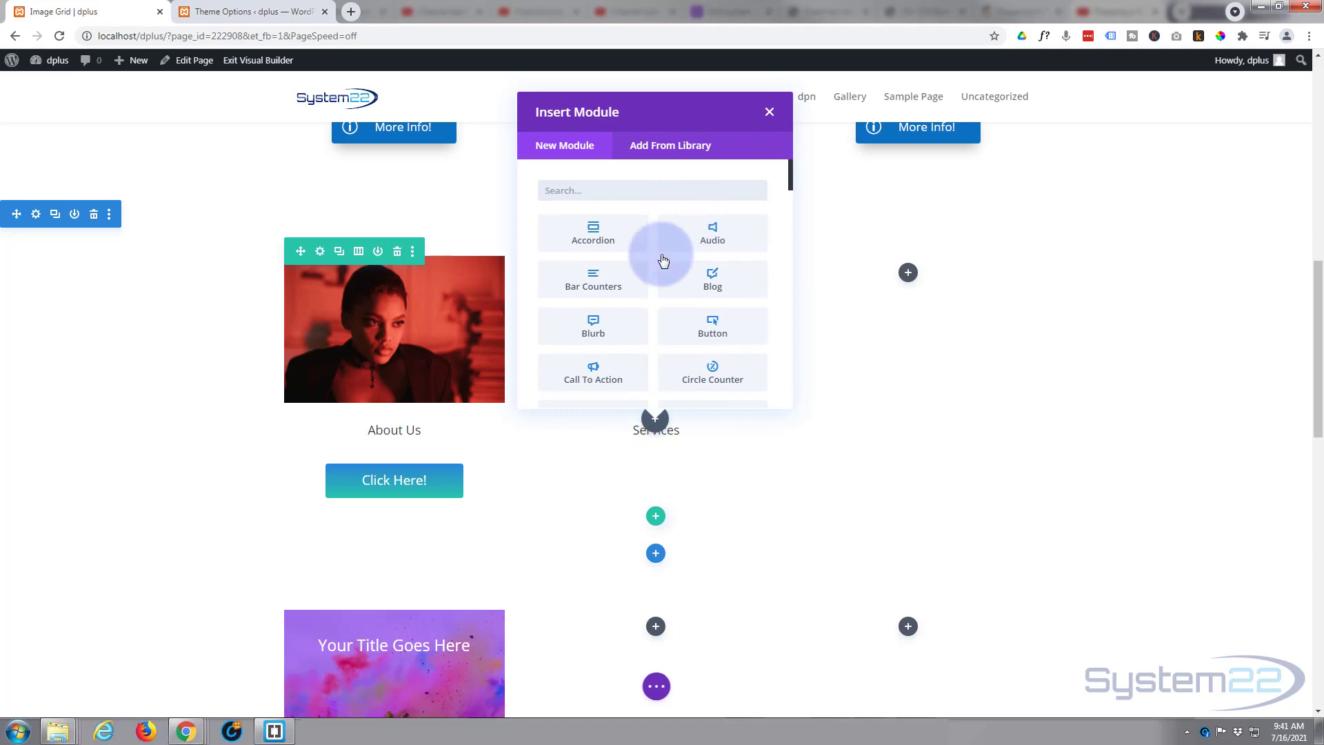
pyautogui.scroll(-4, 630, 278)
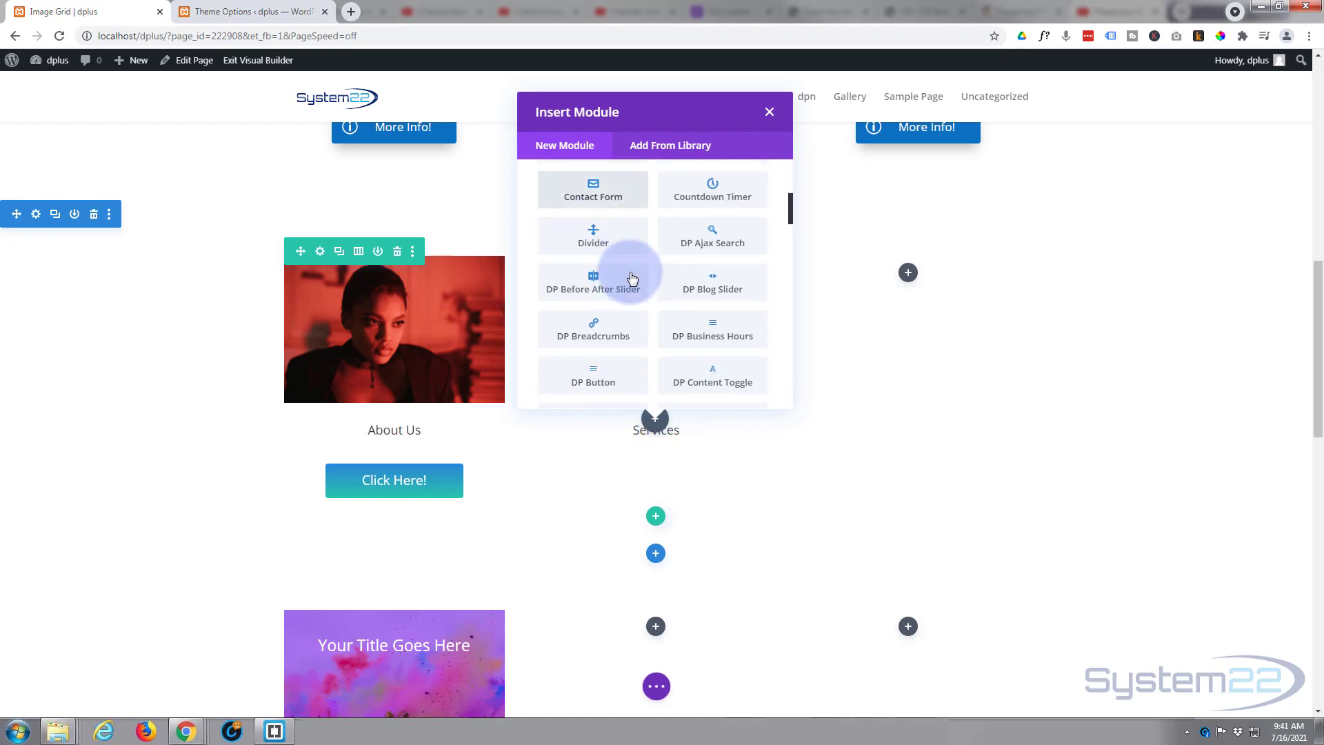
pyautogui.scroll(-6, 651, 324)
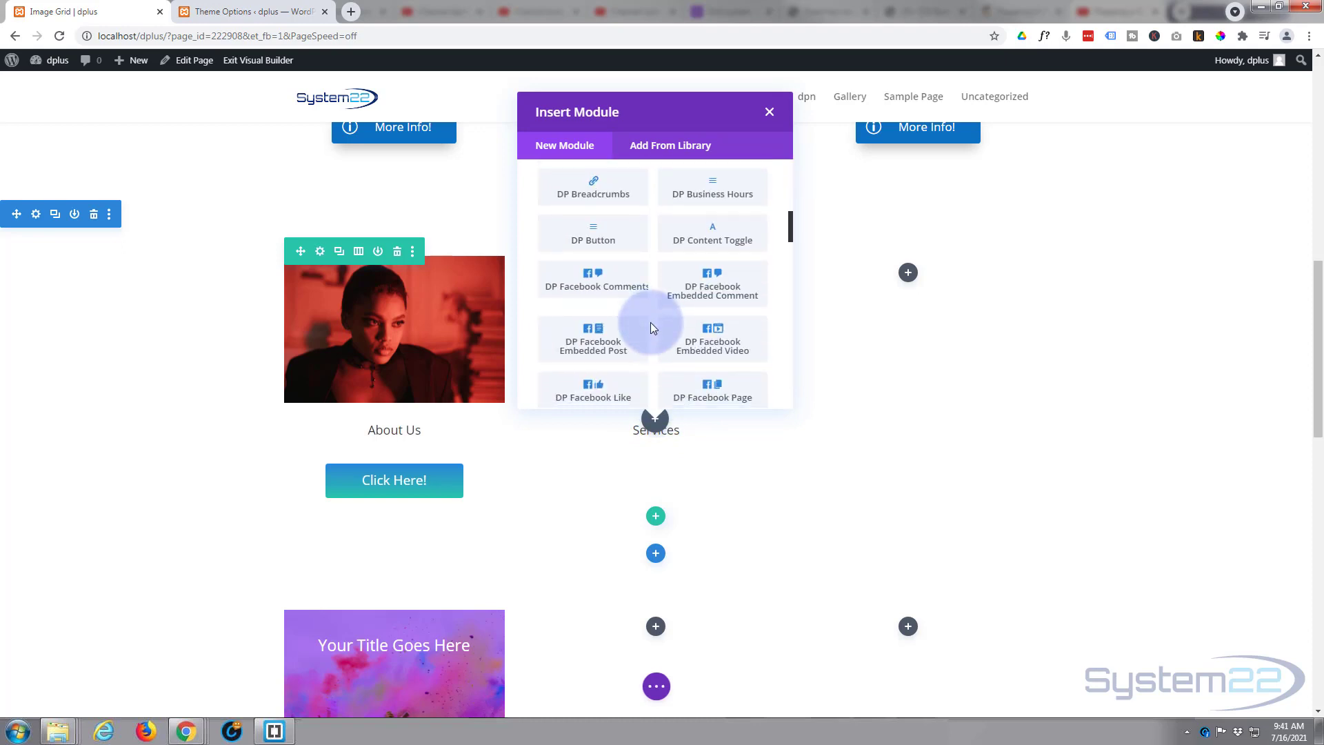
pyautogui.scroll(-10, 651, 322)
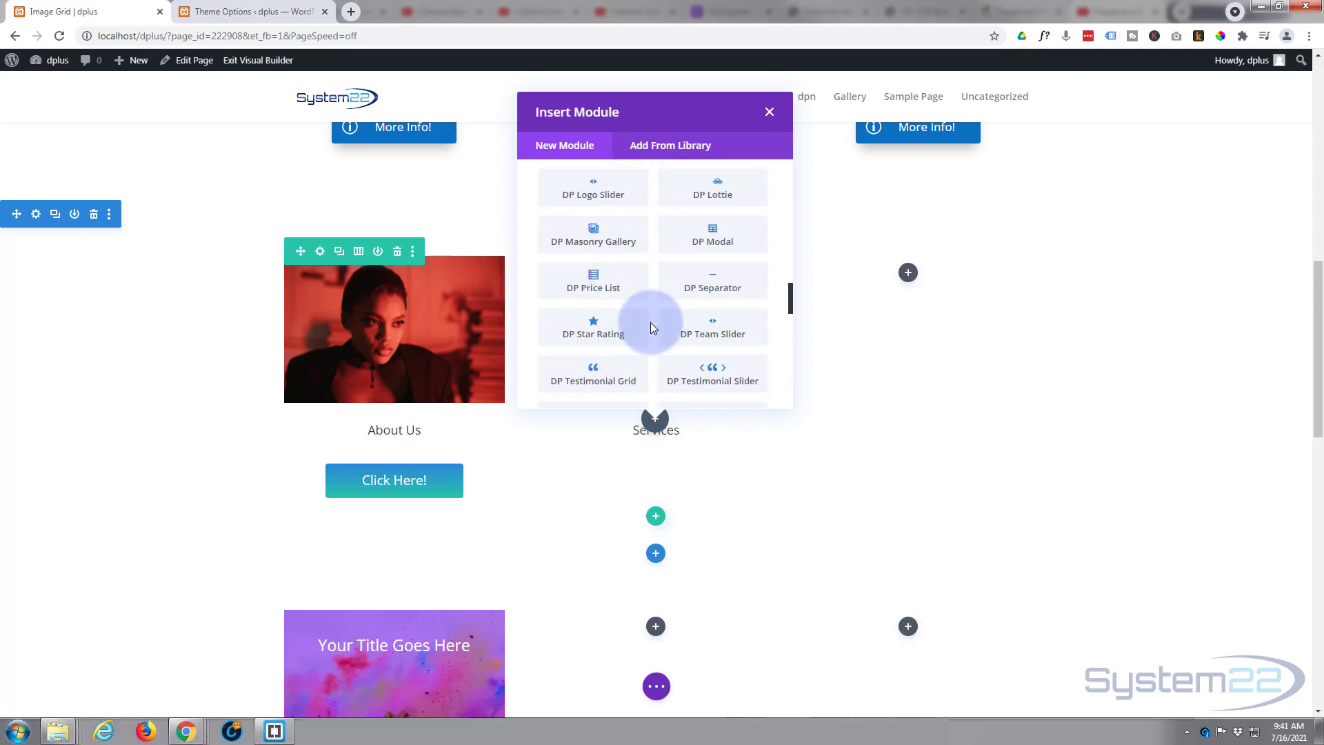
pyautogui.scroll(-3, 651, 328)
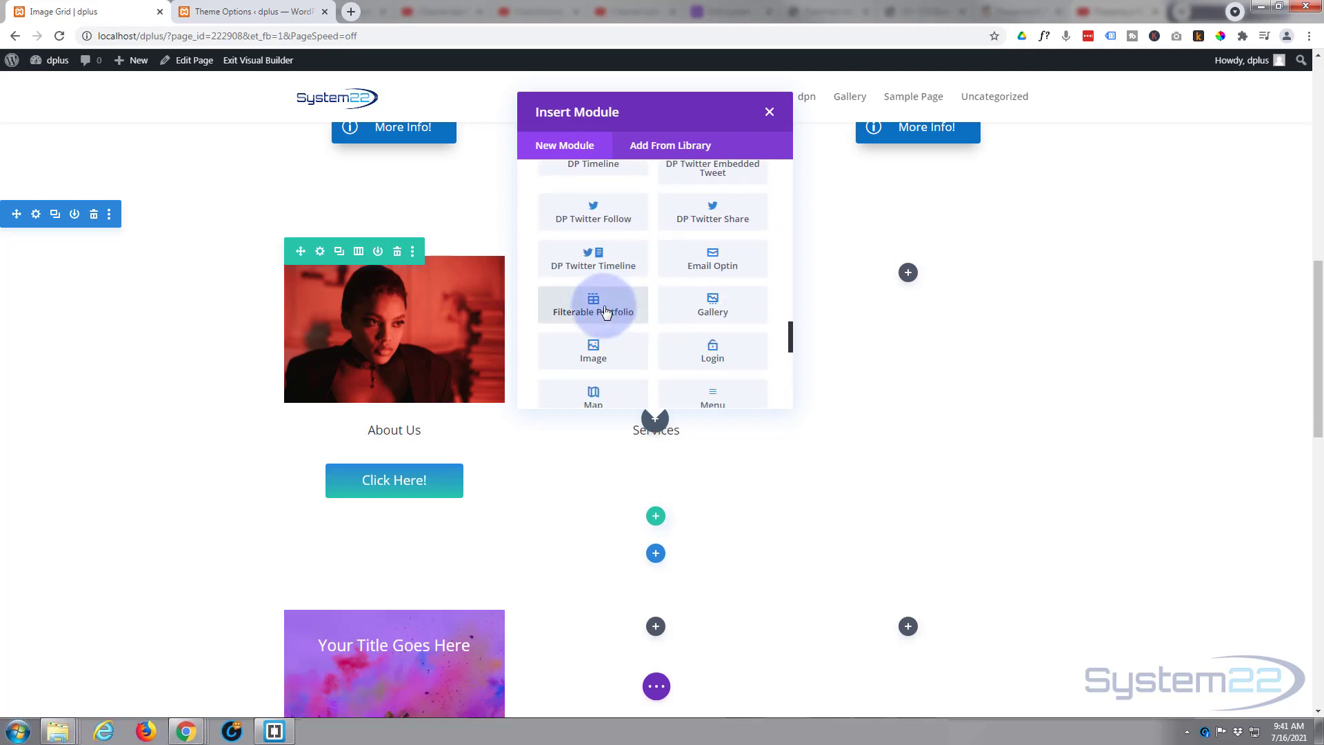
pyautogui.scroll(-5, 693, 298)
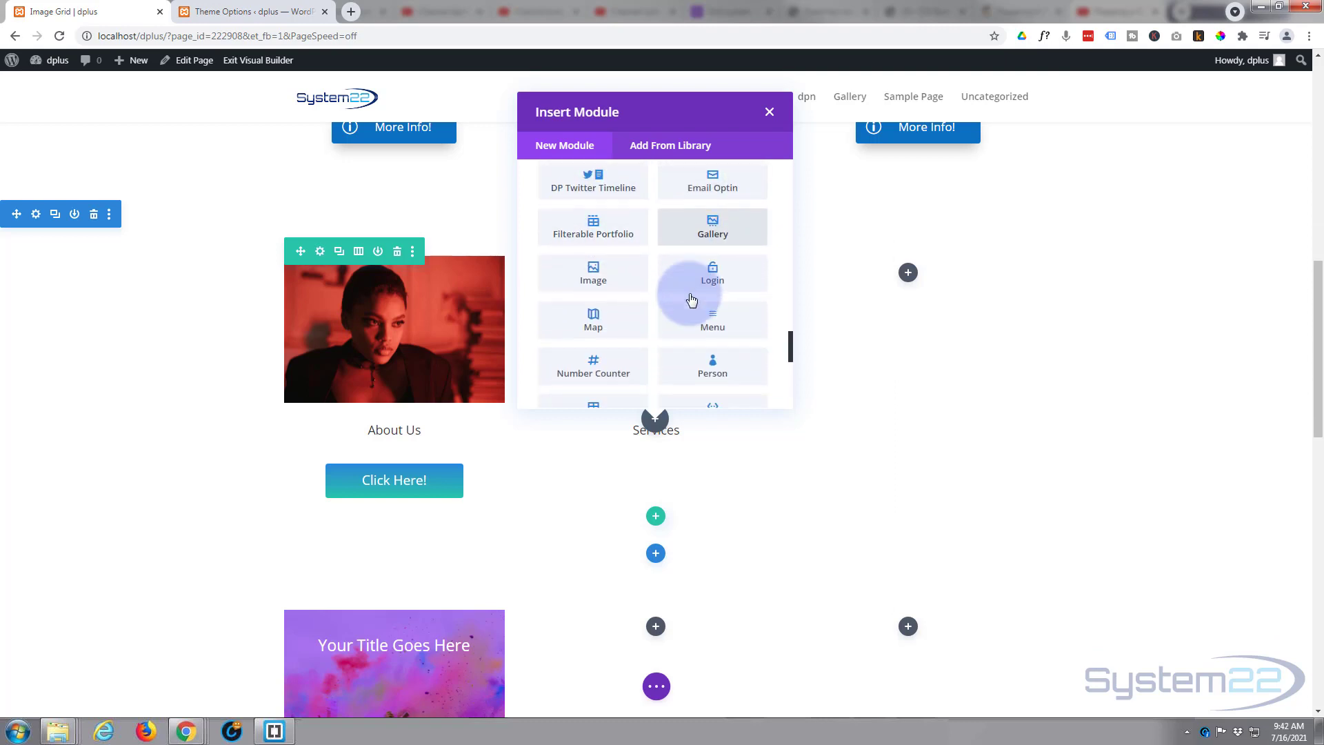
pyautogui.scroll(-4, 691, 297)
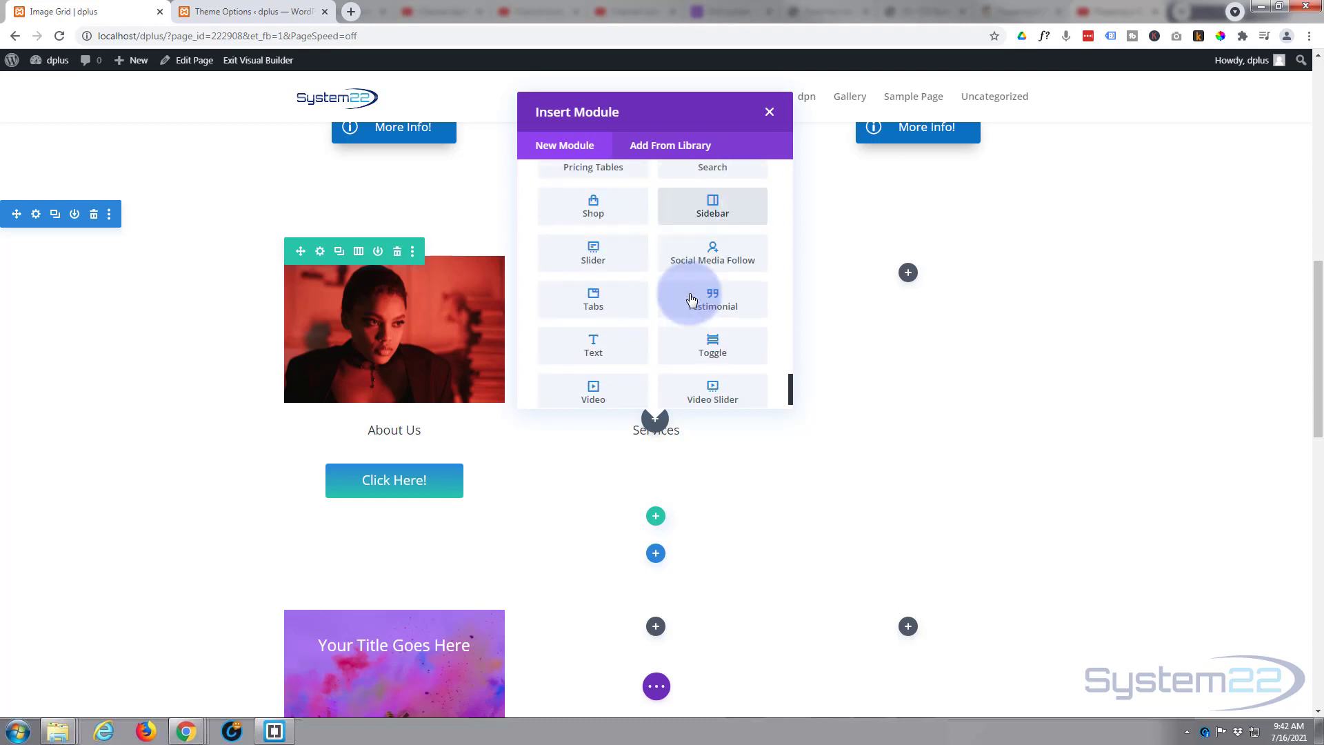
pyautogui.click(587, 335)
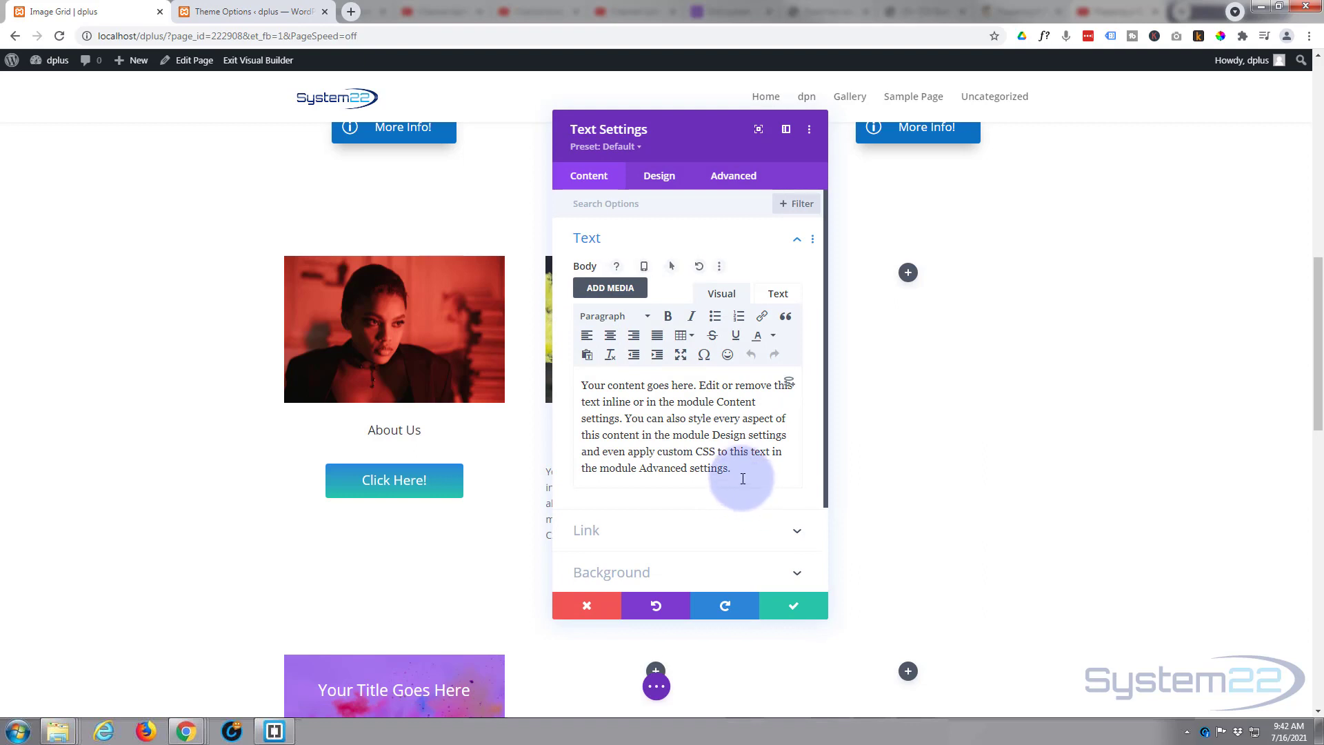
# Step: Replace the new text module's placeholder body with "Learn More!"
pyautogui.moveTo(733, 479); pyautogui.dragTo(557, 361)
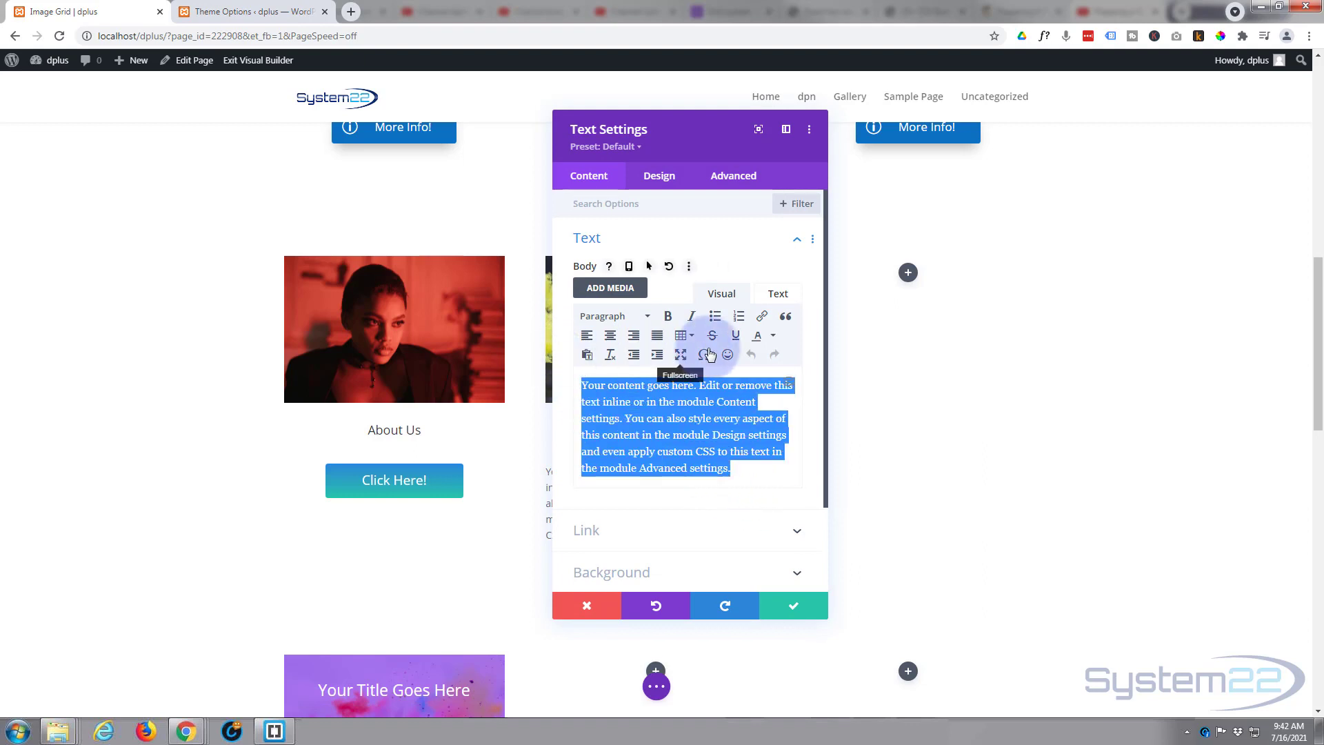
pyautogui.write('Learn More!')
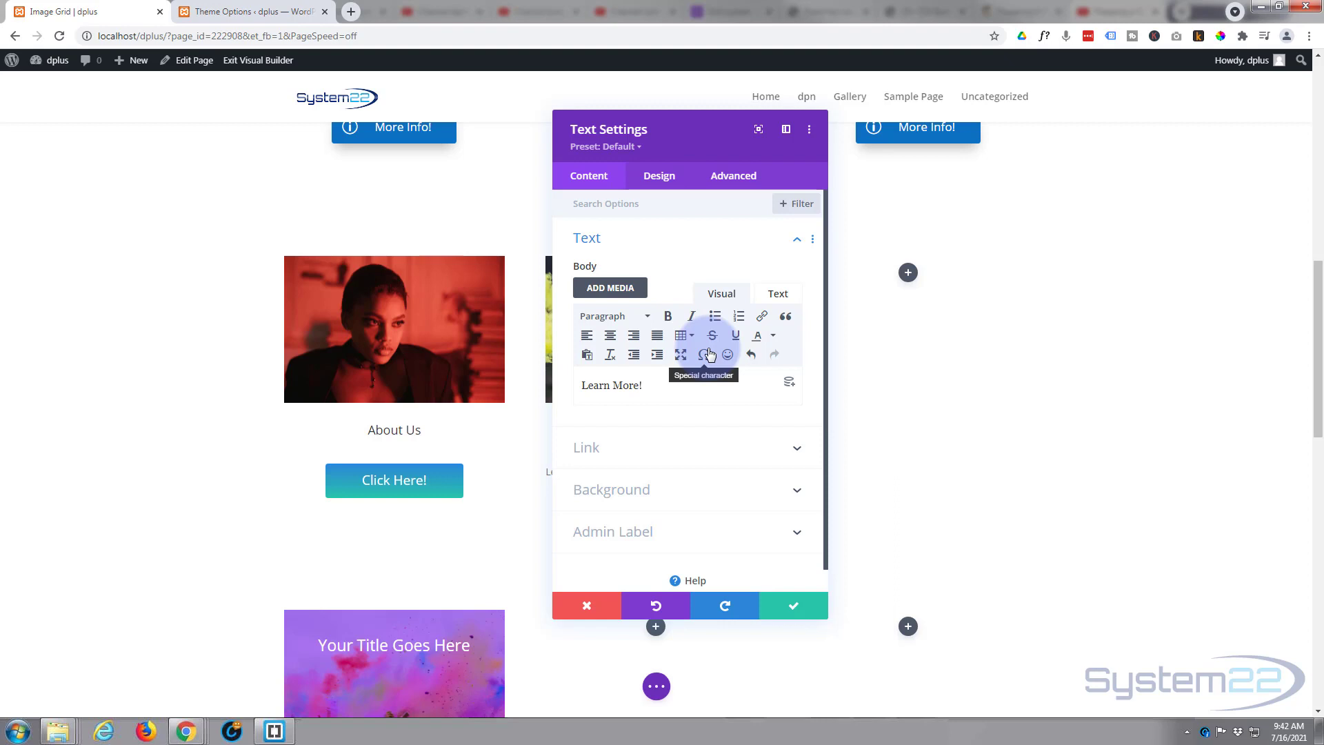
pyautogui.click(710, 392)
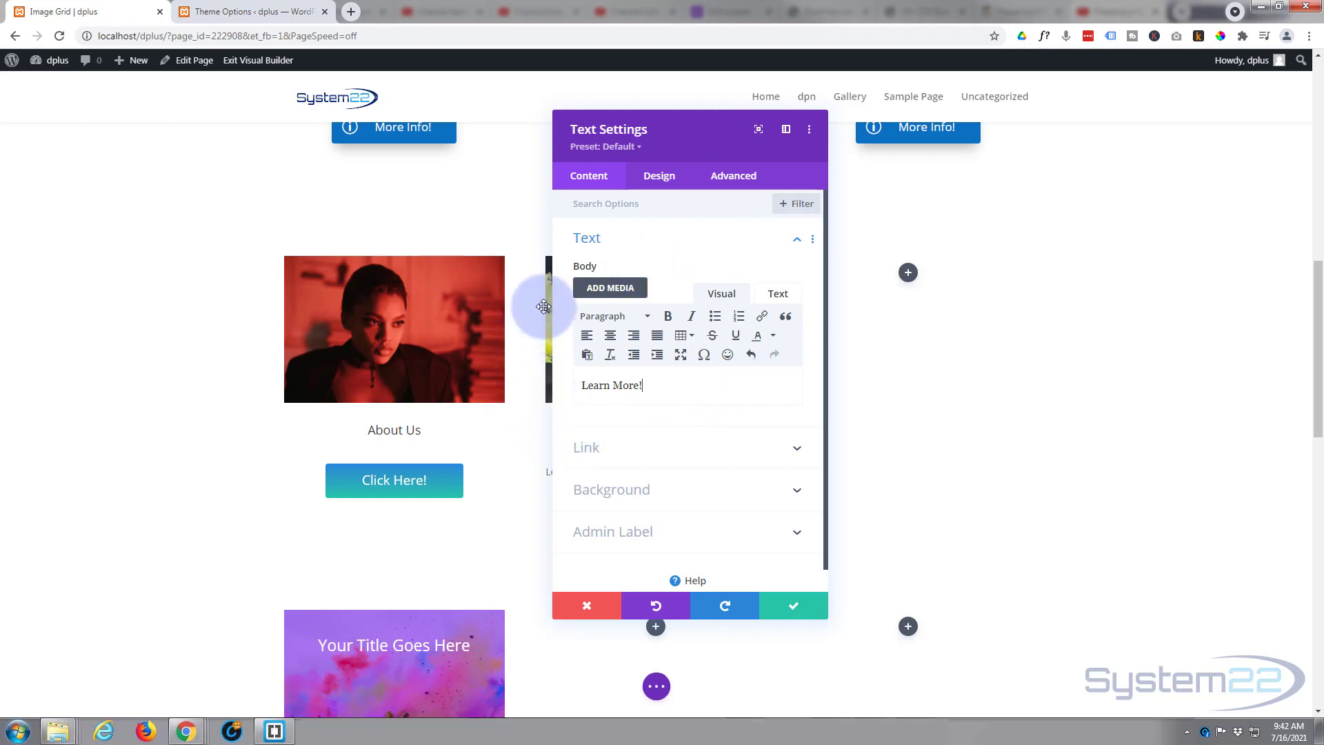
# Step: Enable a separate hover state for the text module's body and set its hover text to "Go!"
pyautogui.moveTo(584, 267)
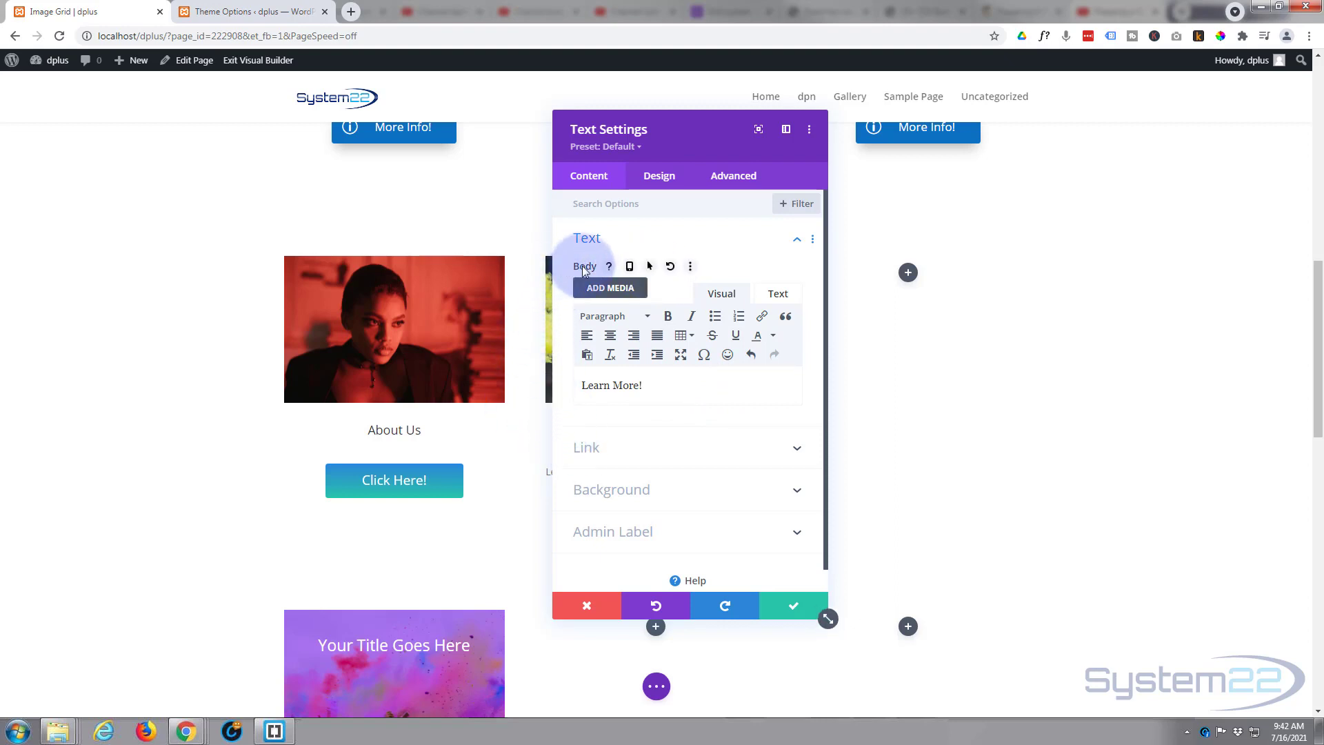
pyautogui.click(652, 269)
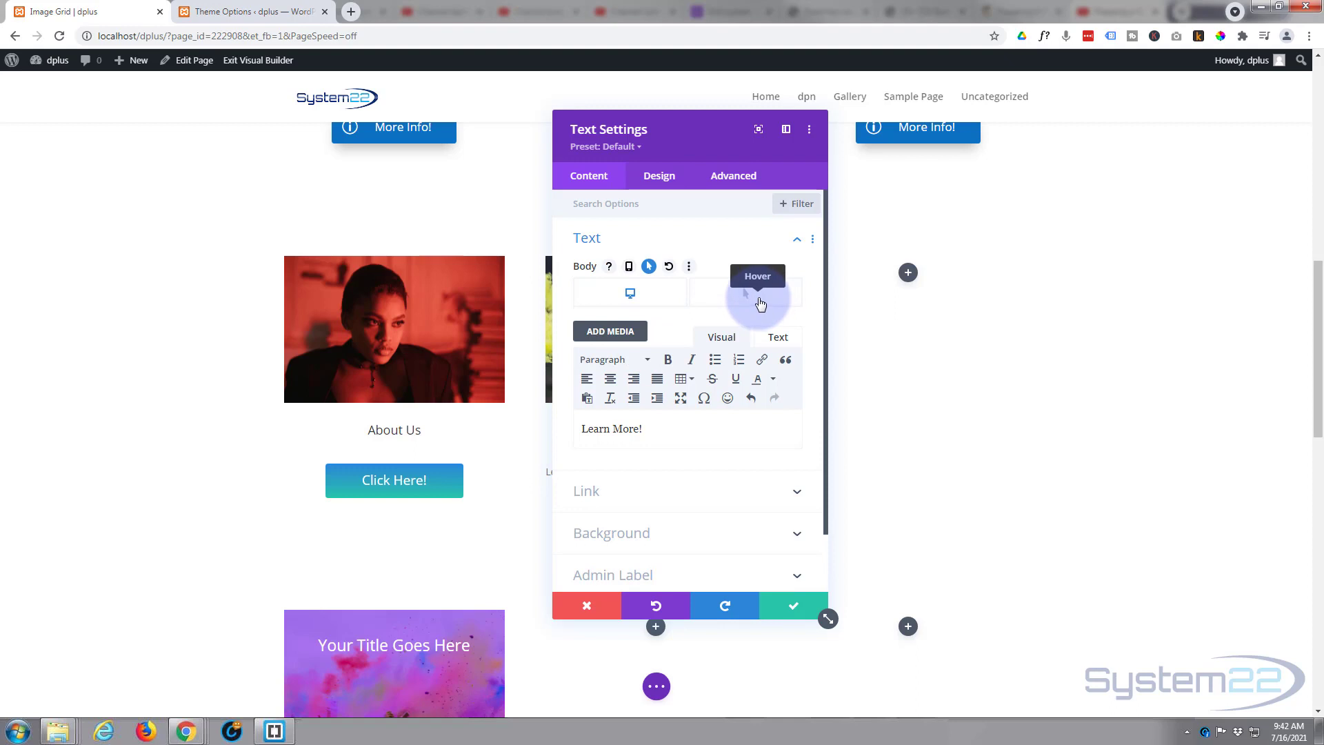
pyautogui.click(759, 304)
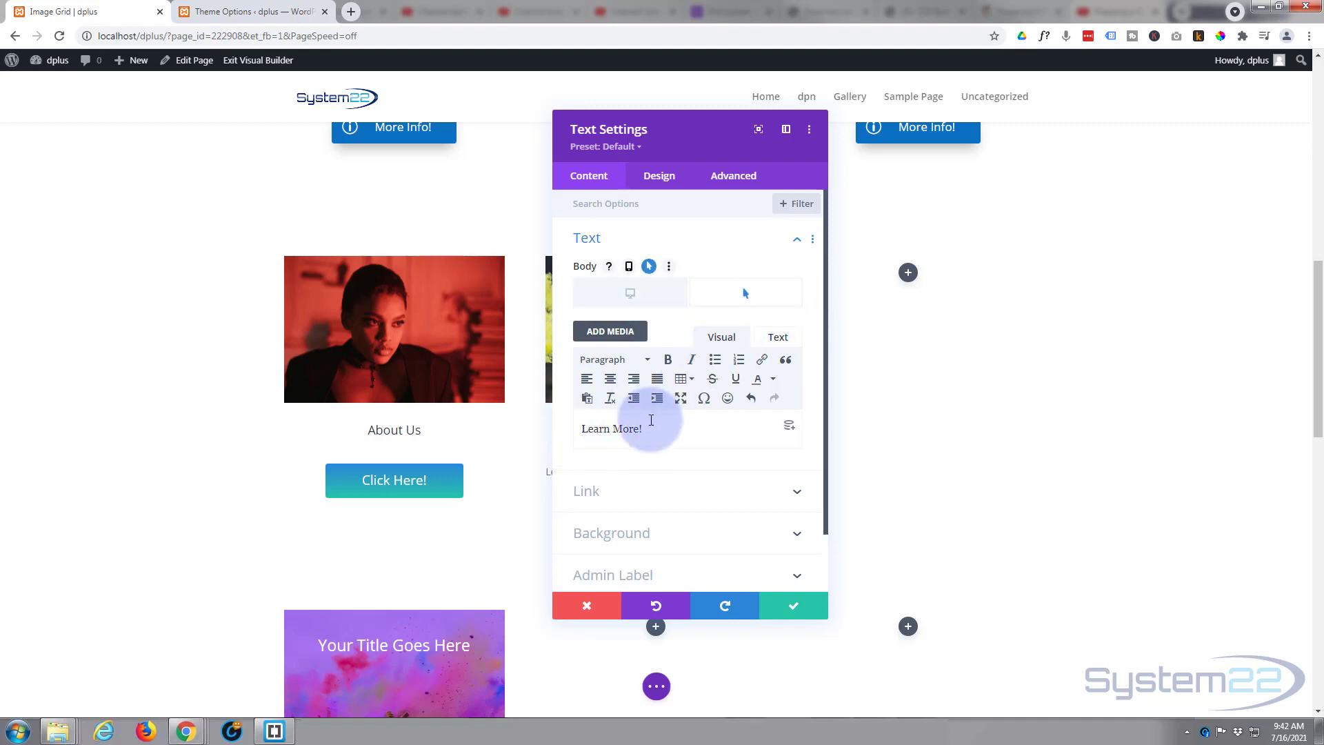
pyautogui.moveTo(630, 428); pyautogui.dragTo(567, 421)
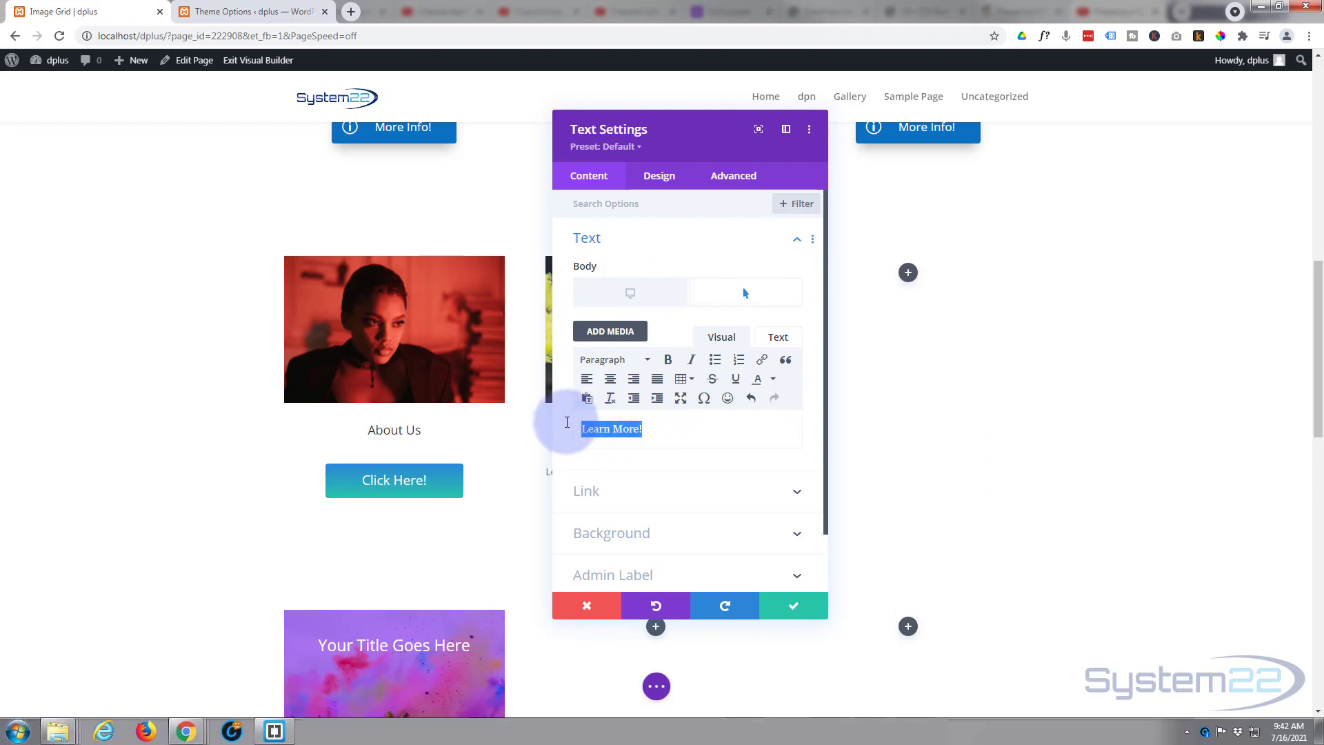
pyautogui.write('Go!')
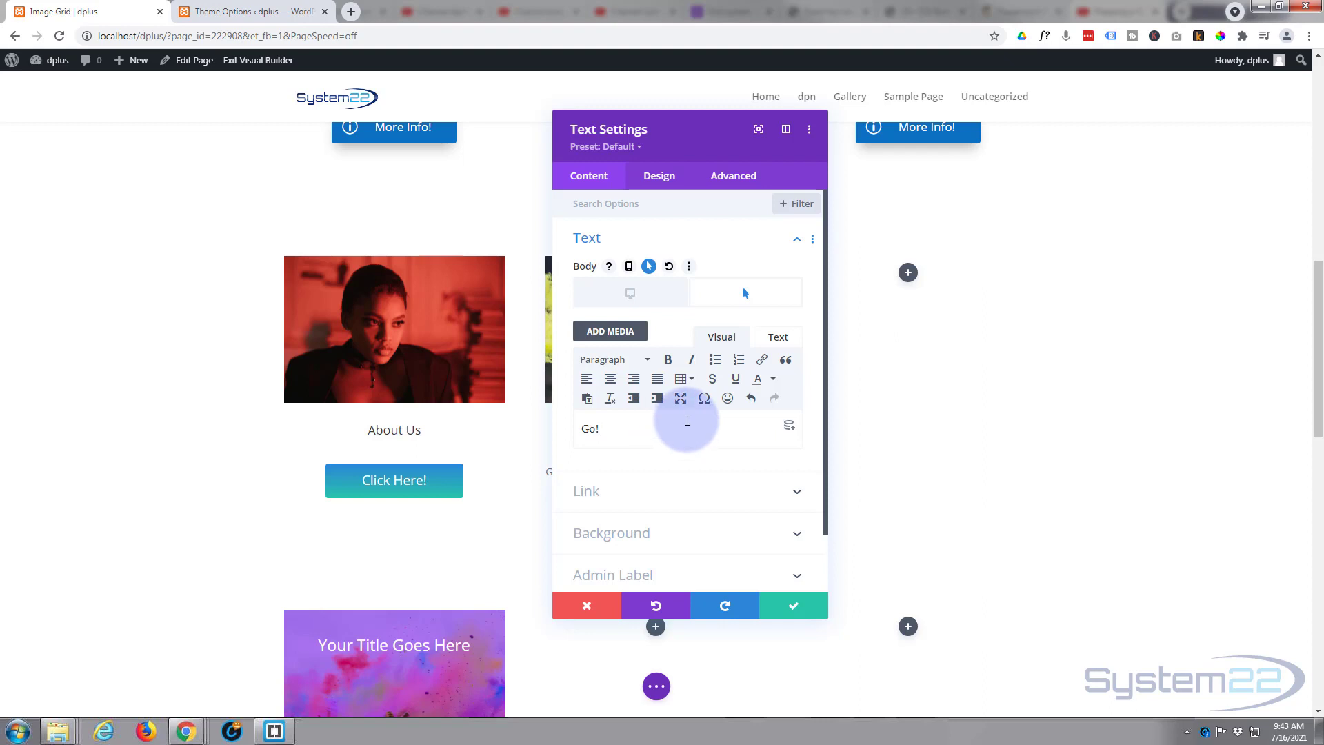
# Step: Set the text module's link URL to # and check the available link target options
pyautogui.scroll(-1, 690, 441)
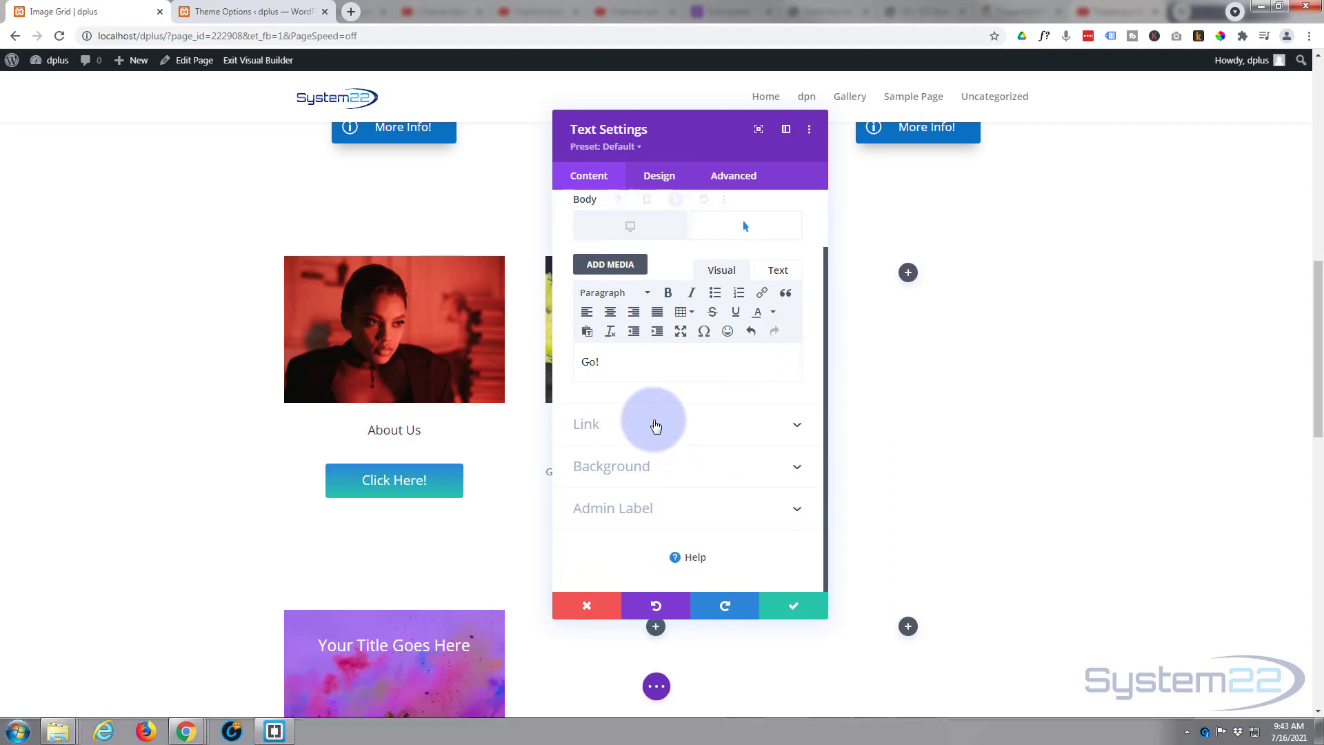
pyautogui.click(654, 426)
pyautogui.click(585, 337)
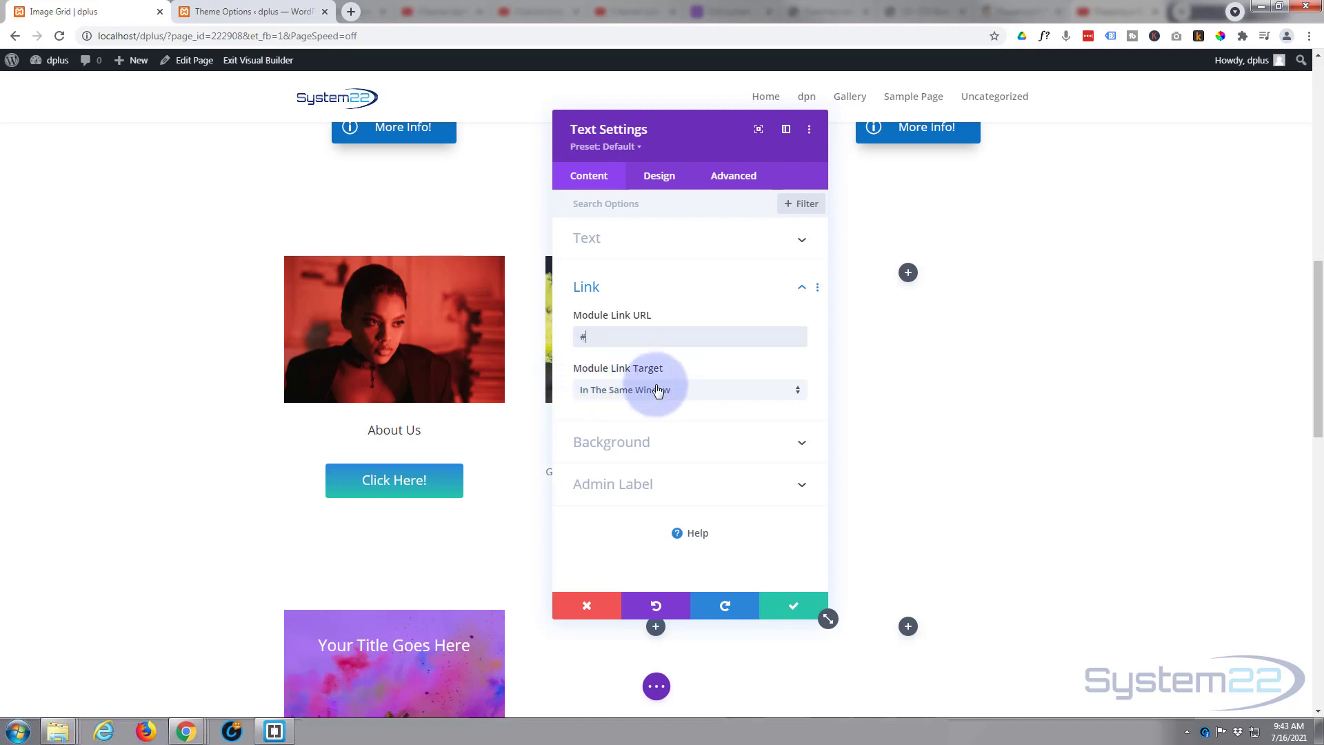
pyautogui.click(704, 392)
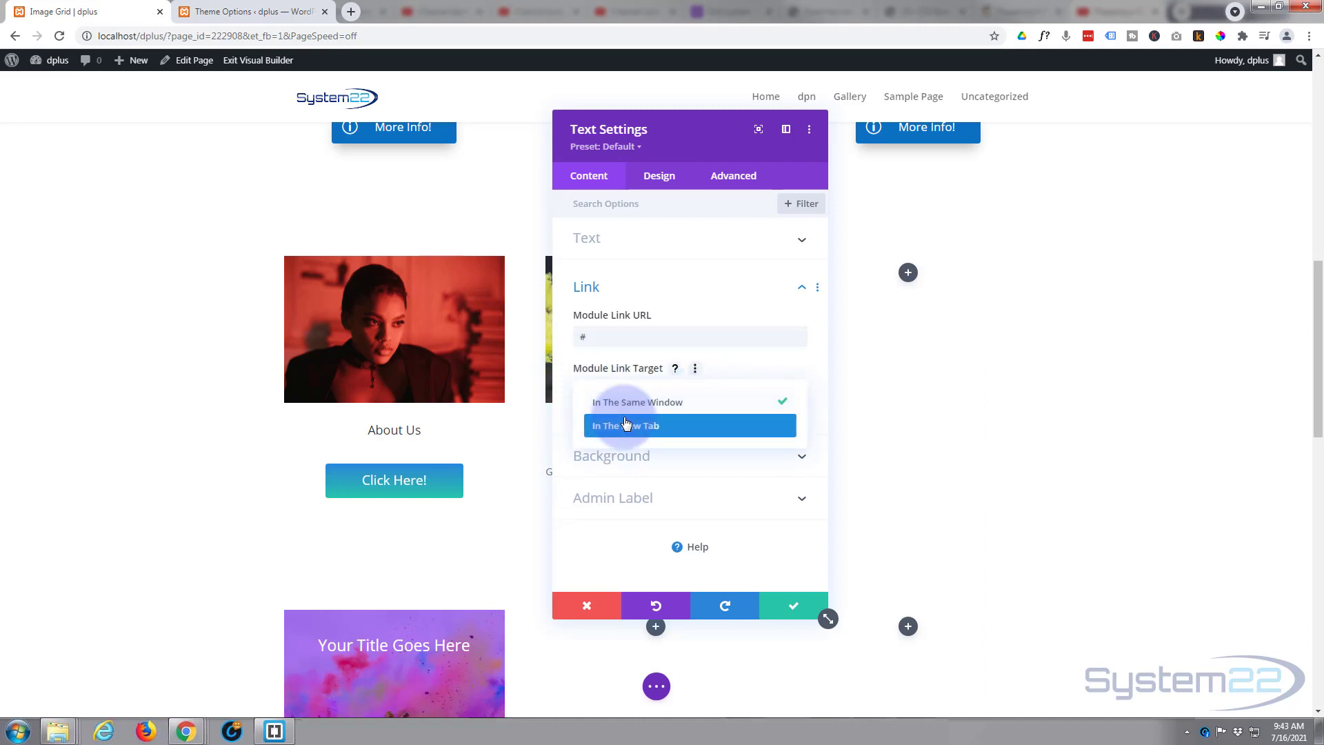
pyautogui.click(560, 396)
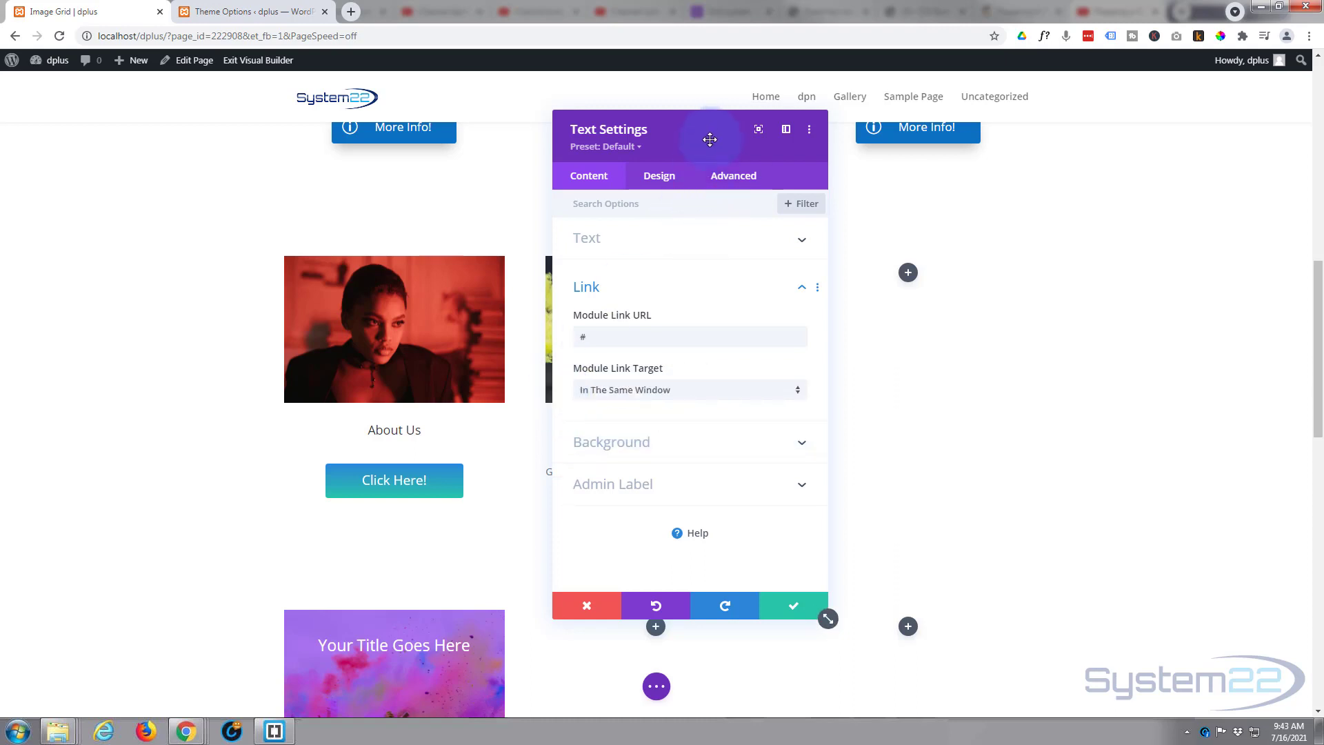
# Step: Enable a hover state for the text module's background and add the default blue-to-green linear gradient to its desktop state
pyautogui.moveTo(709, 136); pyautogui.dragTo(1027, 132)
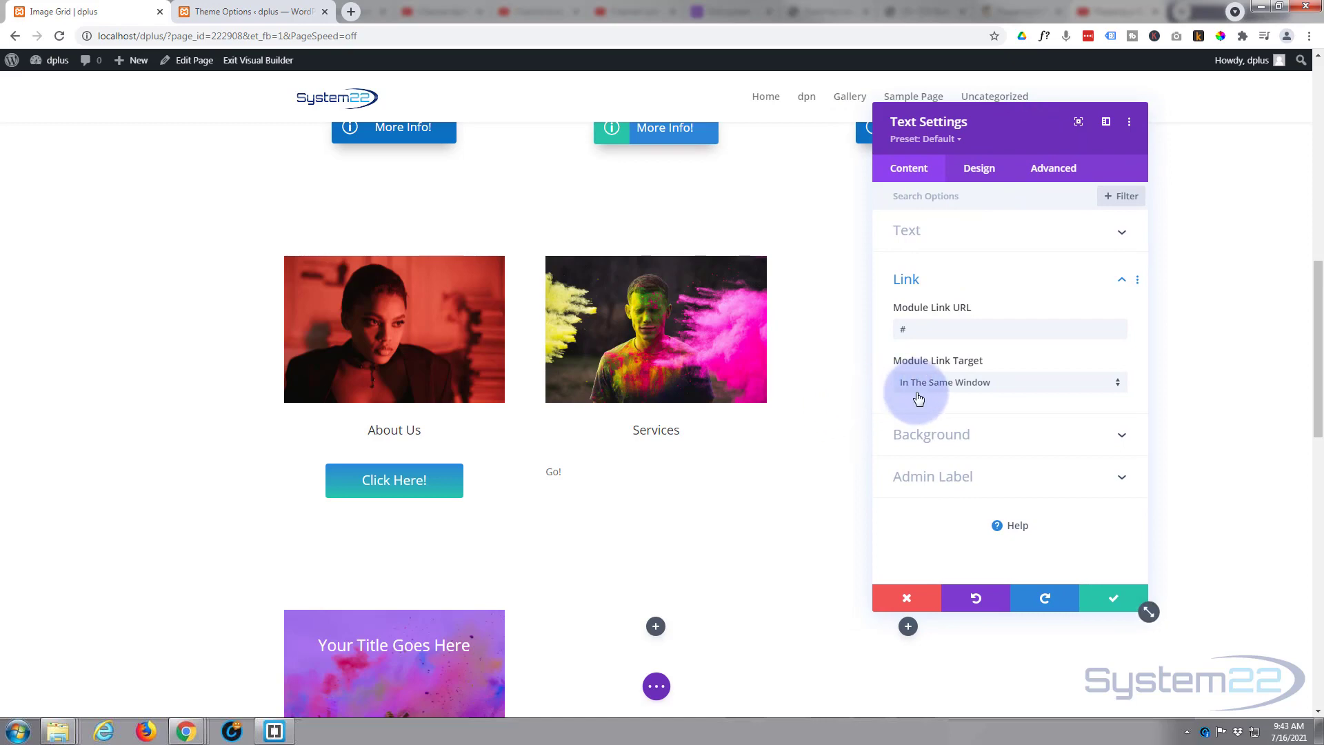
pyautogui.click(973, 437)
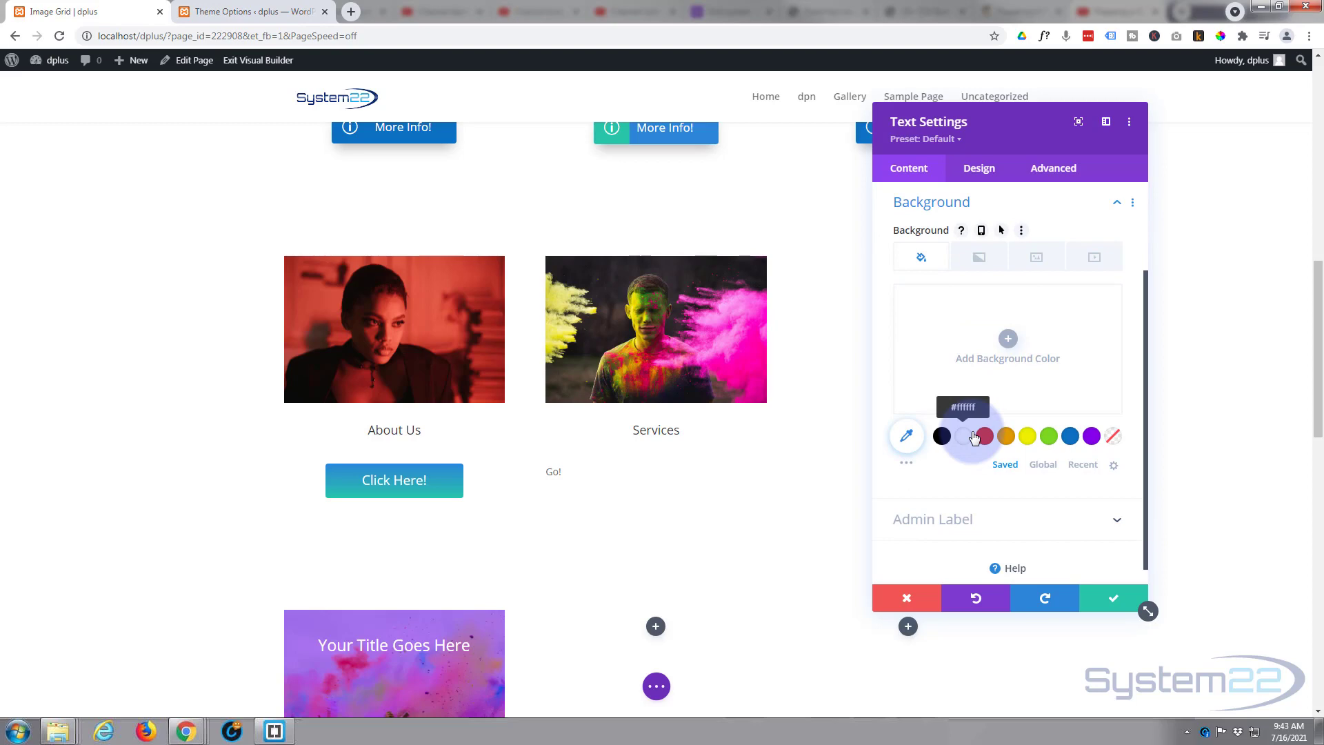
pyautogui.click(1002, 231)
pyautogui.click(956, 264)
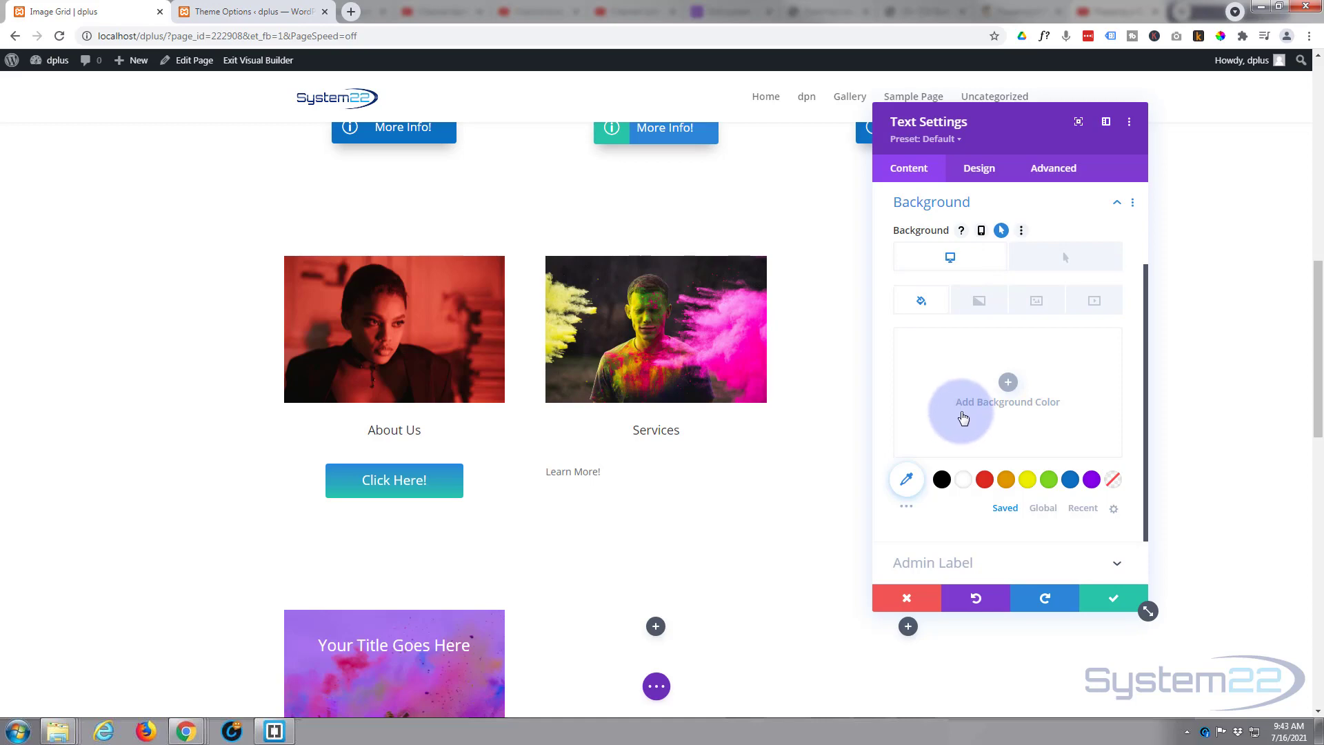
pyautogui.click(985, 304)
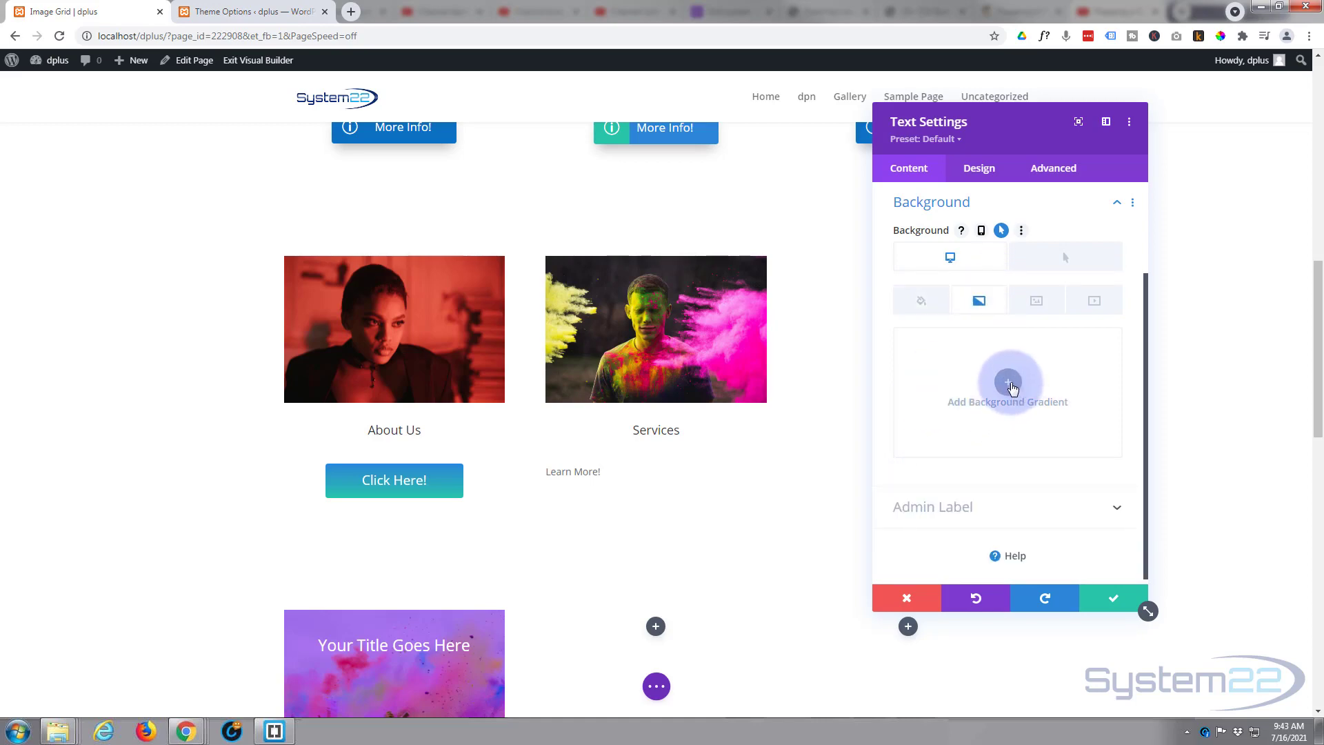
pyautogui.click(1009, 384)
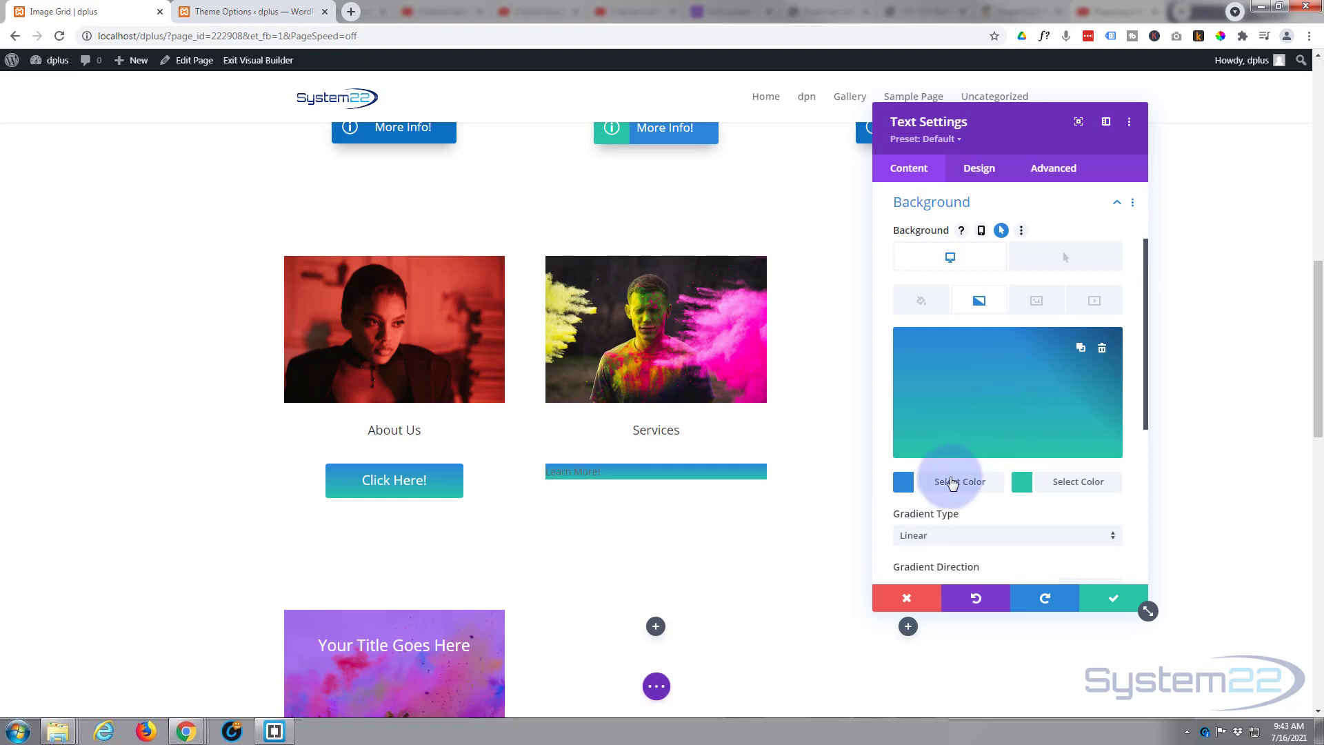
pyautogui.scroll(-1, 1010, 417)
pyautogui.scroll(-2, 1010, 417)
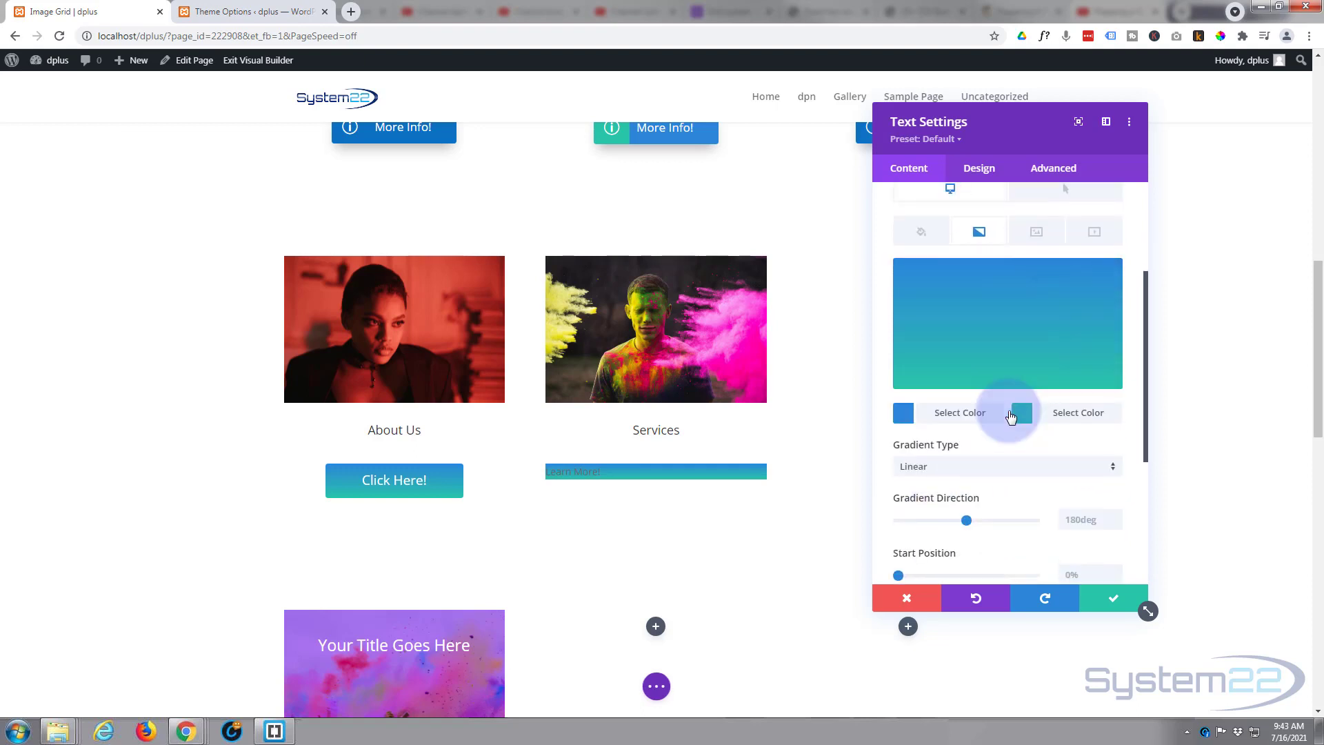
pyautogui.scroll(-4, 1009, 414)
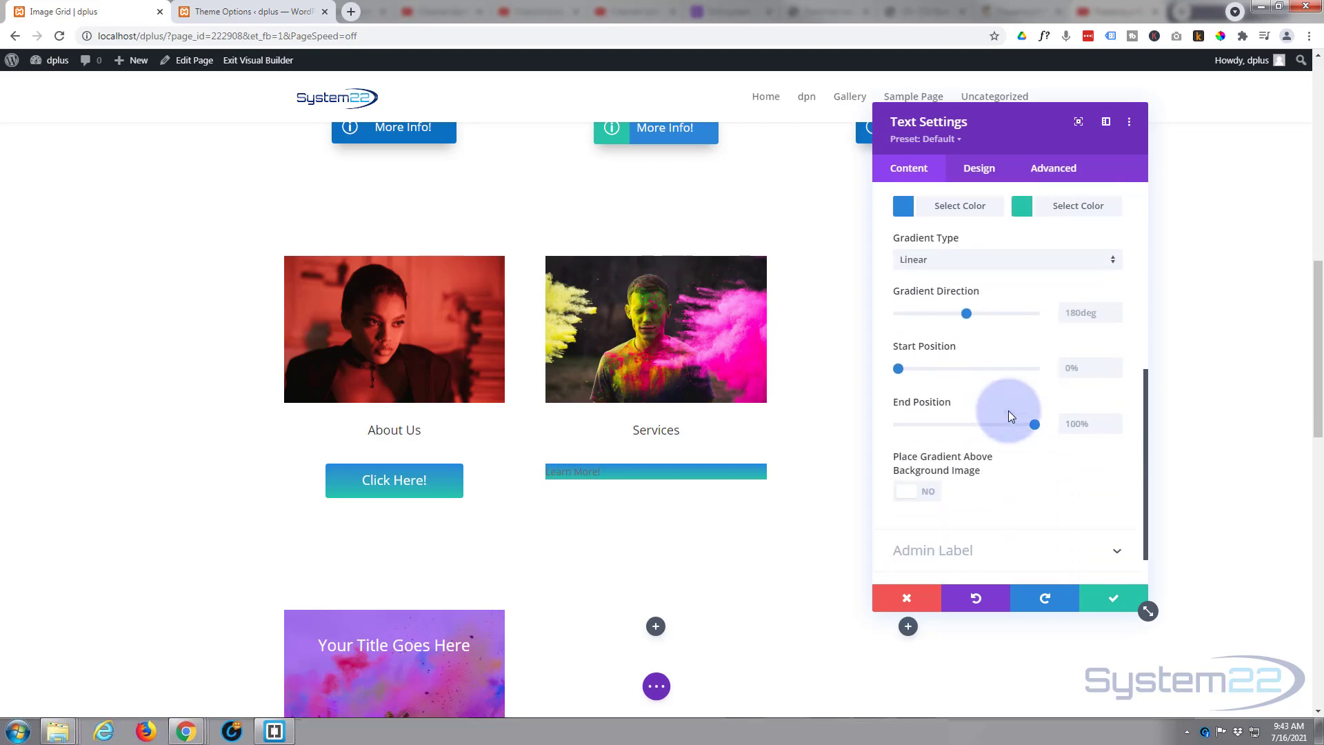
# Step: Set the module's body text color to white (#ffffff) and its text size to 18px
pyautogui.click(978, 172)
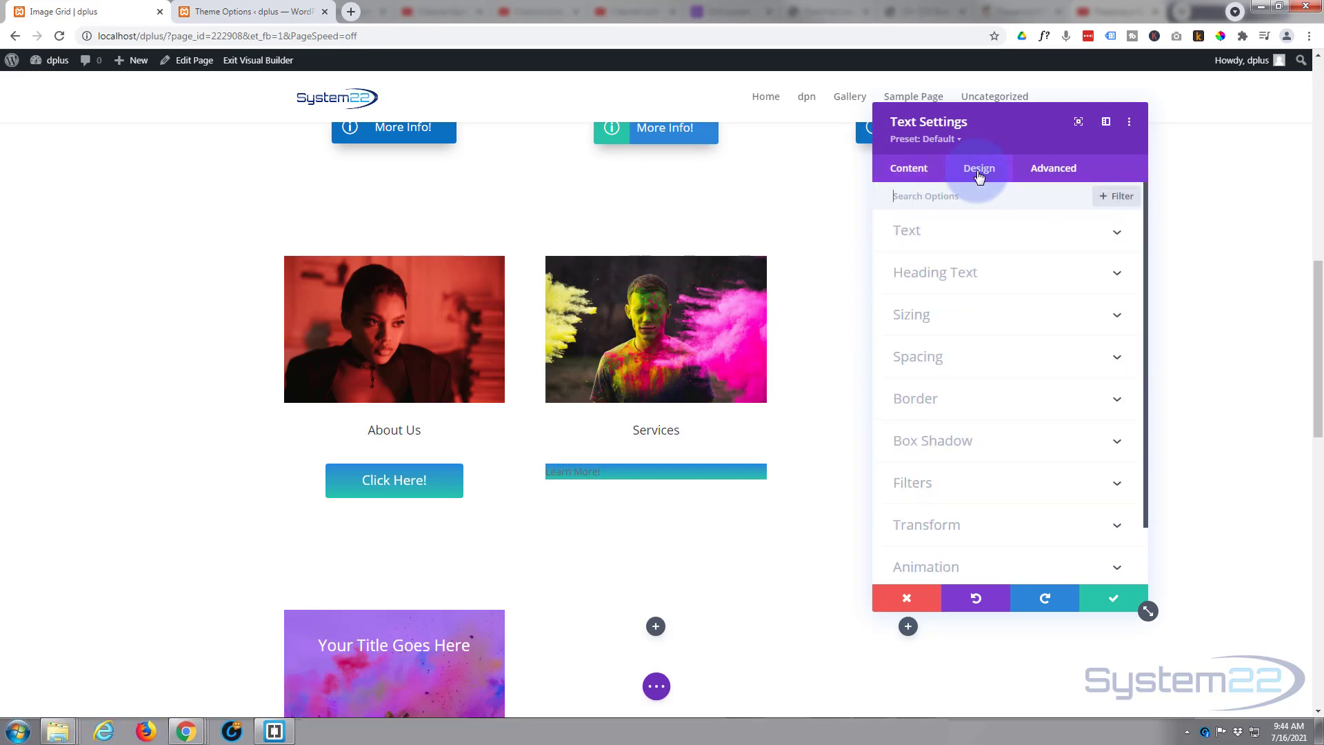
pyautogui.click(985, 240)
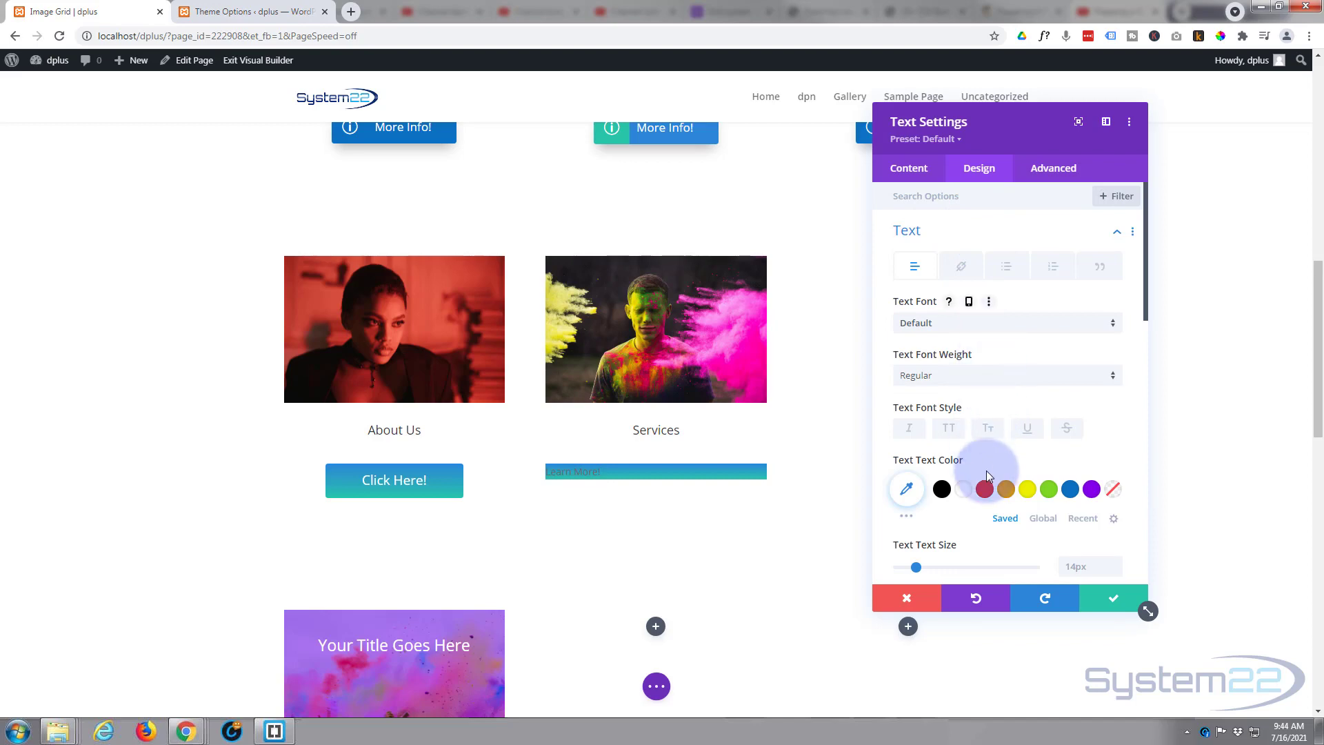
pyautogui.click(964, 490)
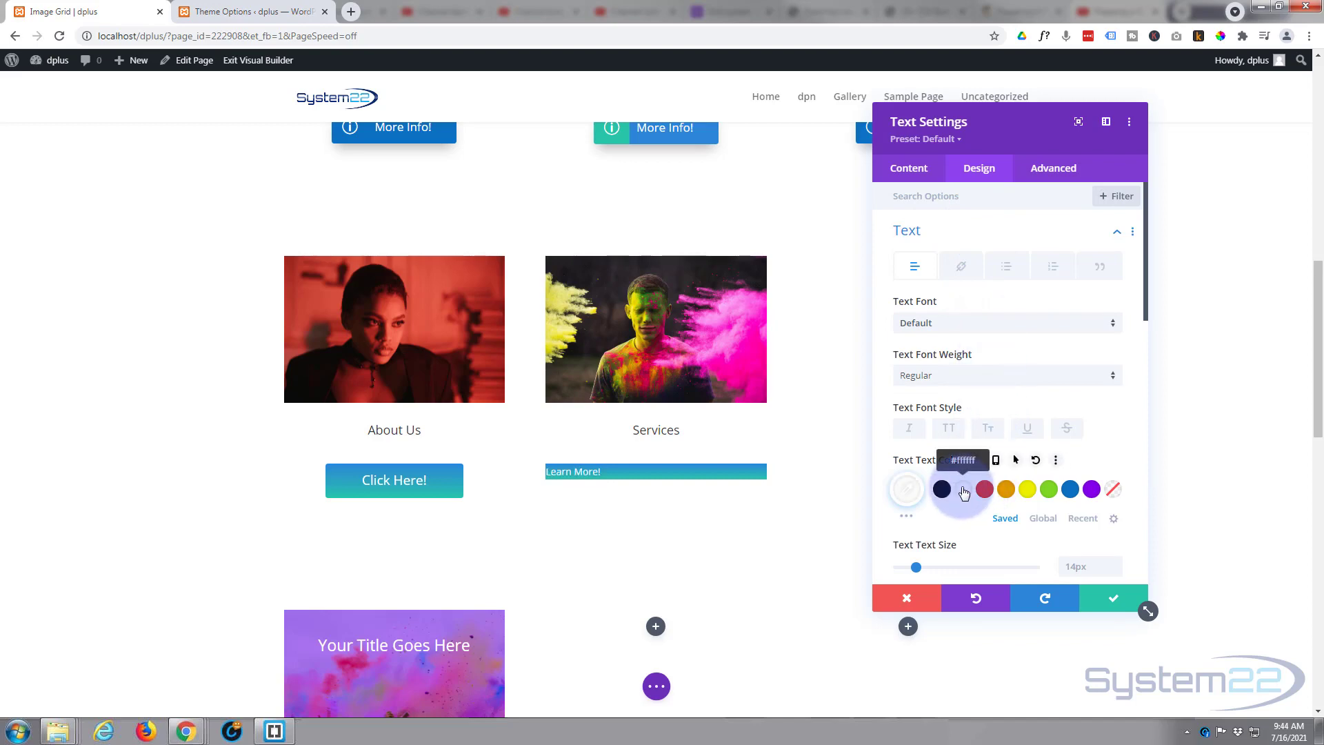
pyautogui.scroll(-1, 962, 493)
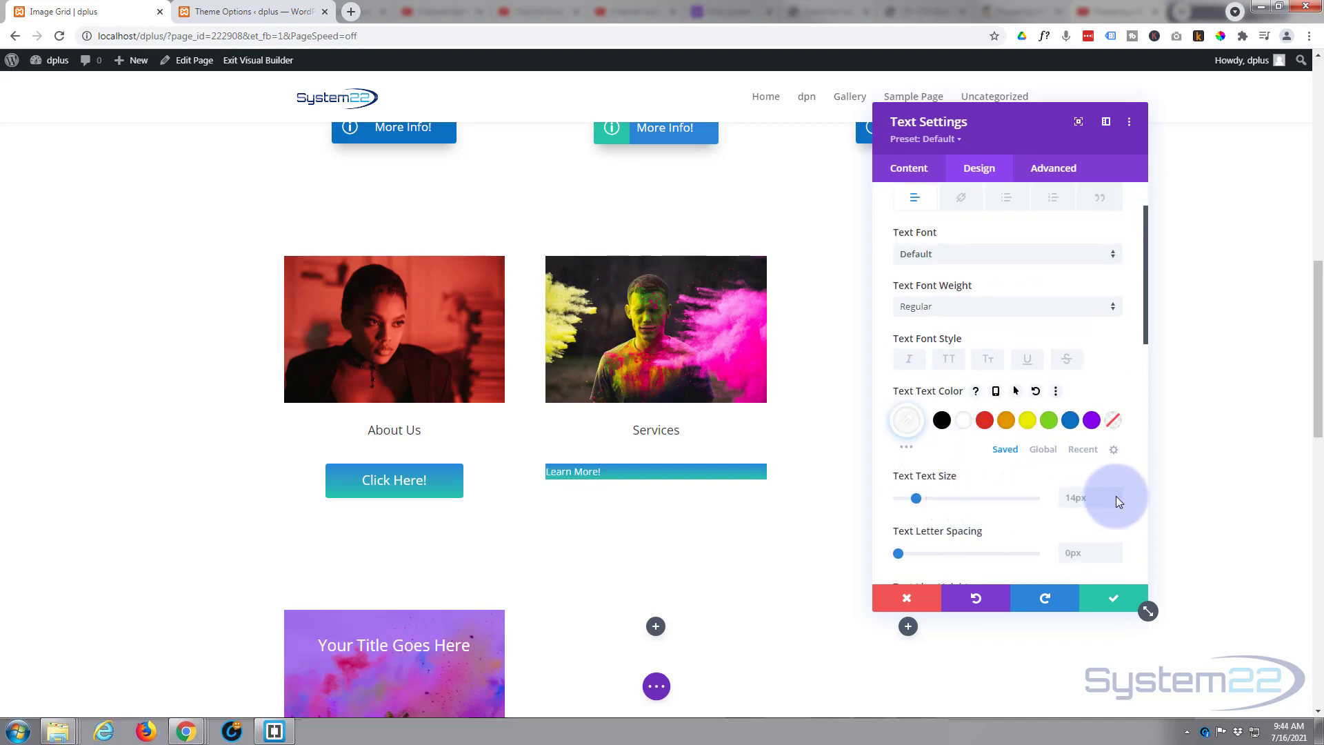
pyautogui.press('Up')
pyautogui.press('Up')
pyautogui.press('Up')
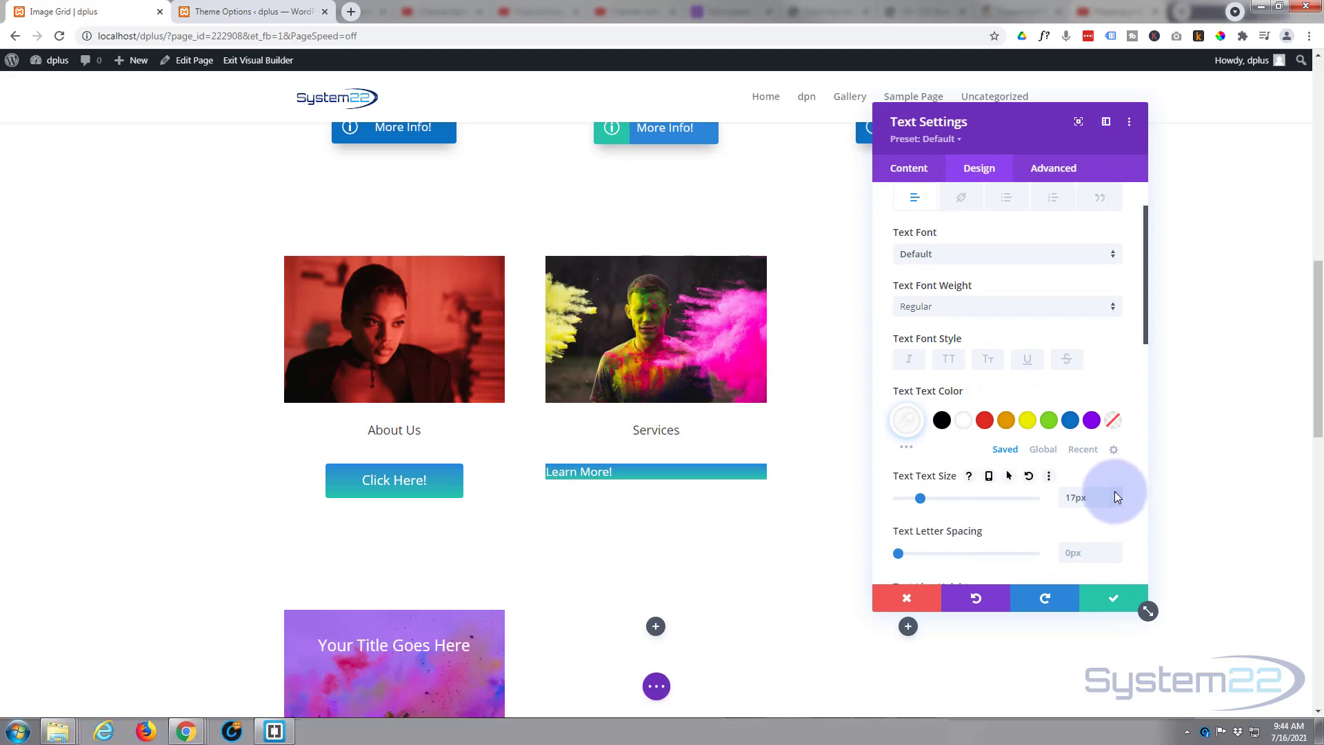
pyautogui.press('Up')
# Step: Center the text alignment of the "Learn More!" module and collapse the text design options
pyautogui.scroll(-3, 1010, 474)
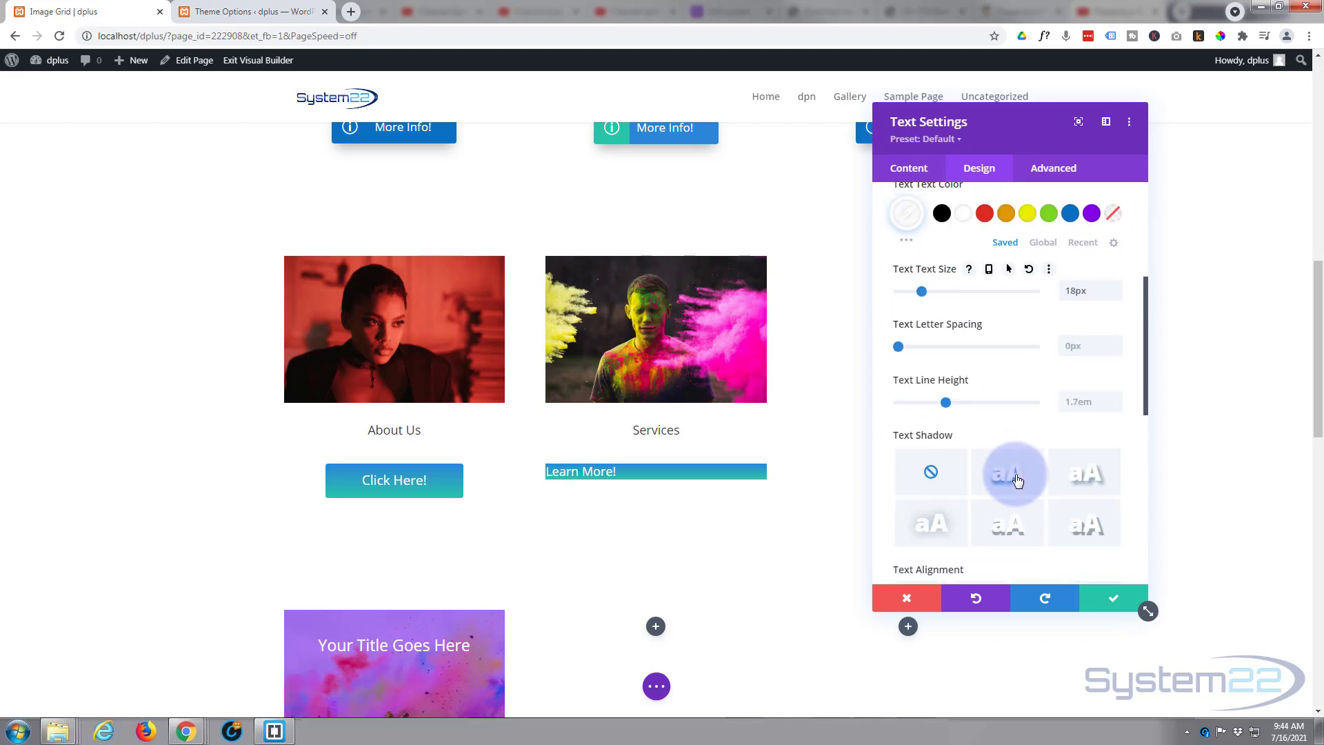
pyautogui.scroll(-2, 1014, 474)
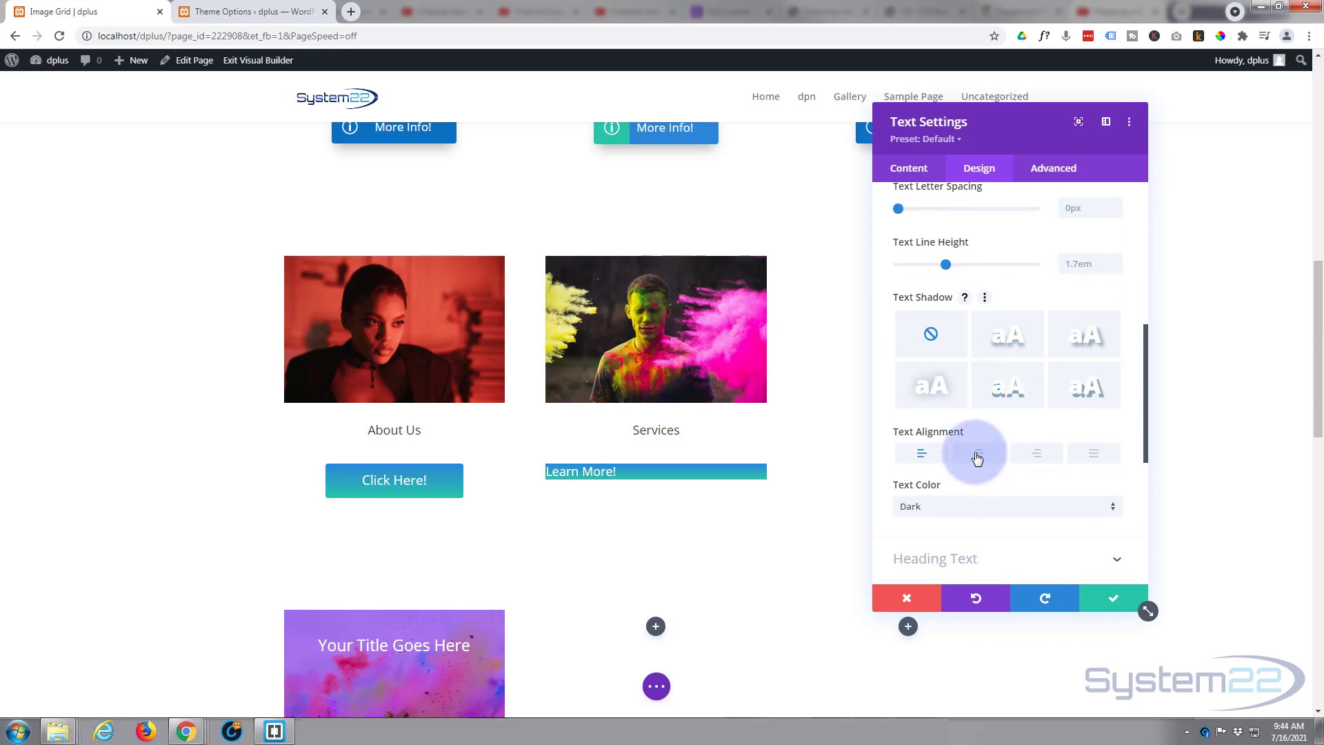
pyautogui.click(976, 455)
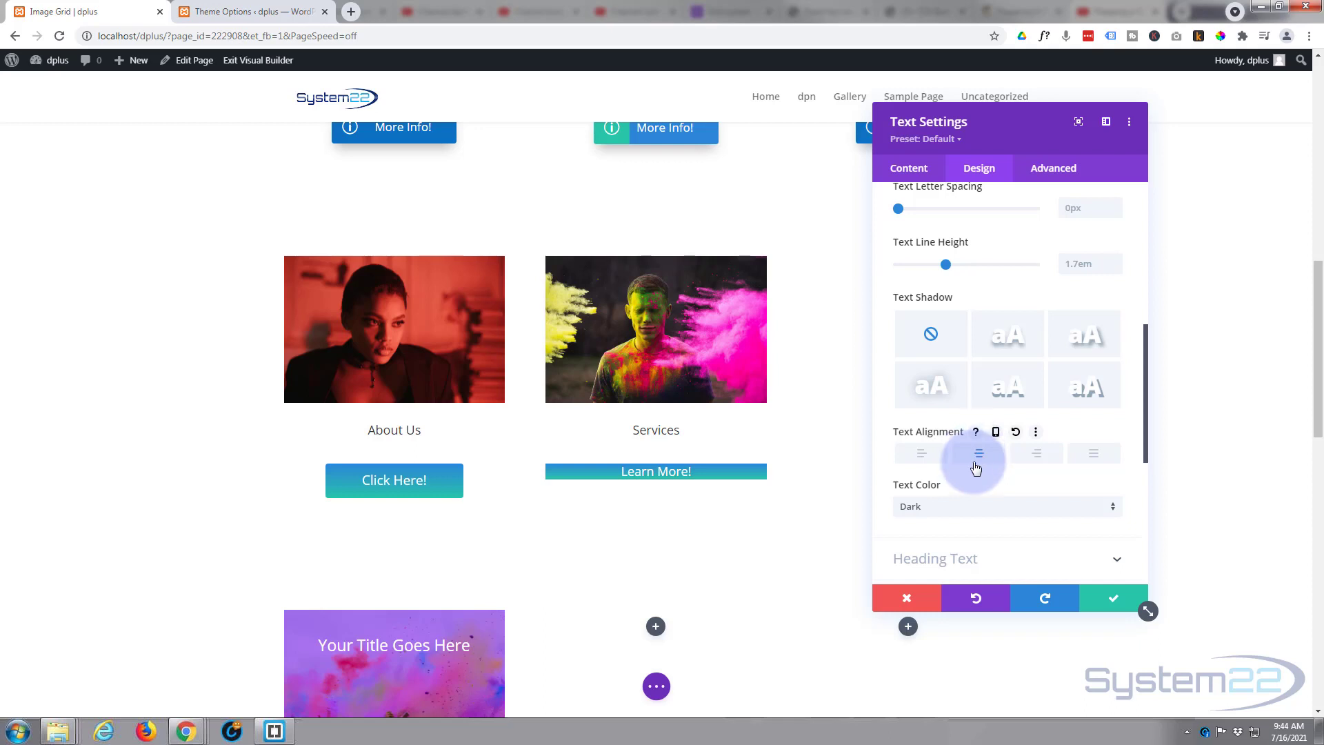
pyautogui.scroll(5, 977, 457)
pyautogui.scroll(2, 976, 468)
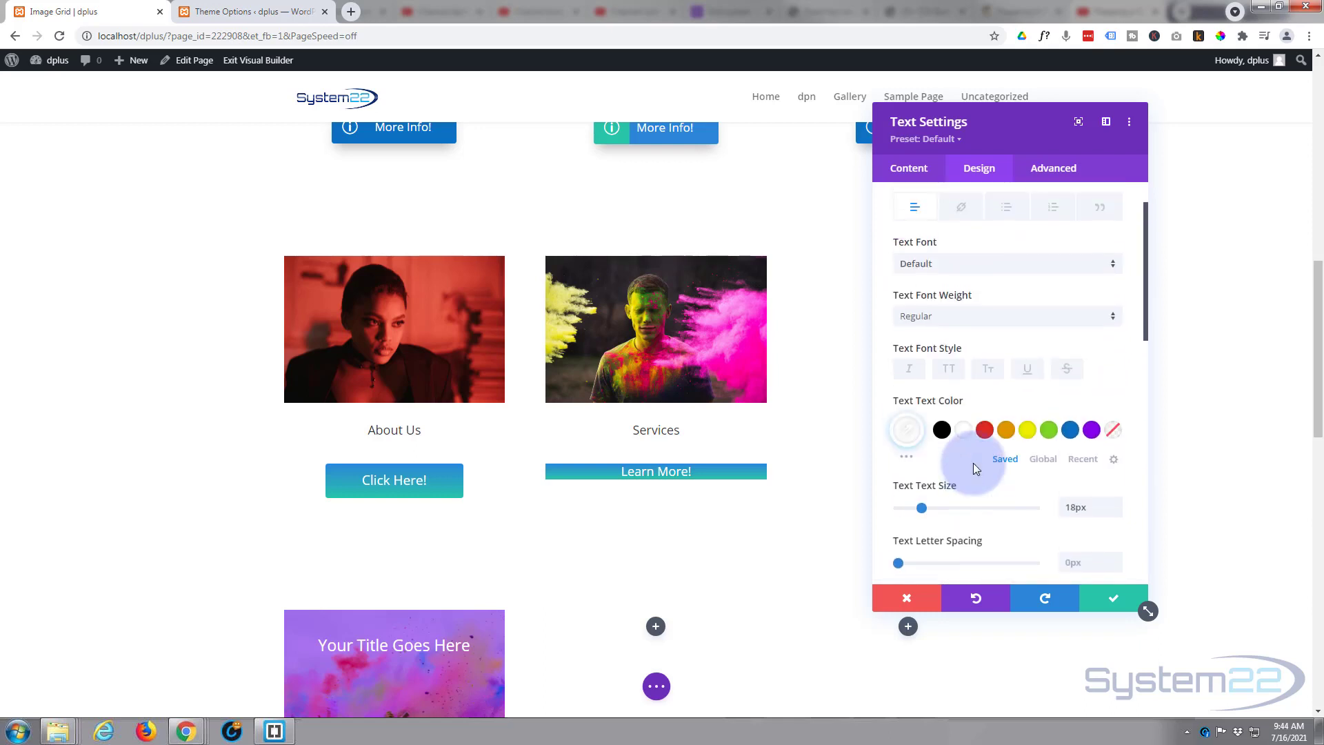
pyautogui.click(1022, 227)
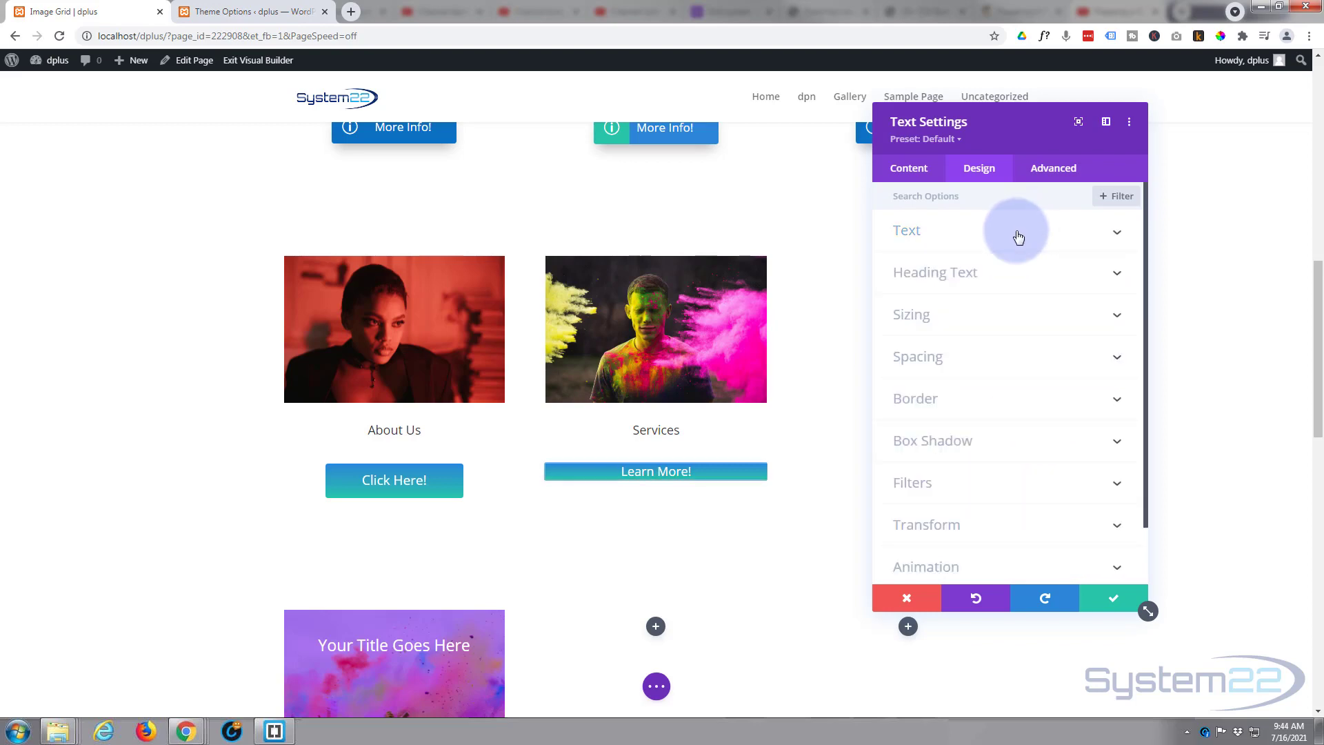
# Step: Set the text module's width to 200px and center the module within its column
pyautogui.click(1005, 318)
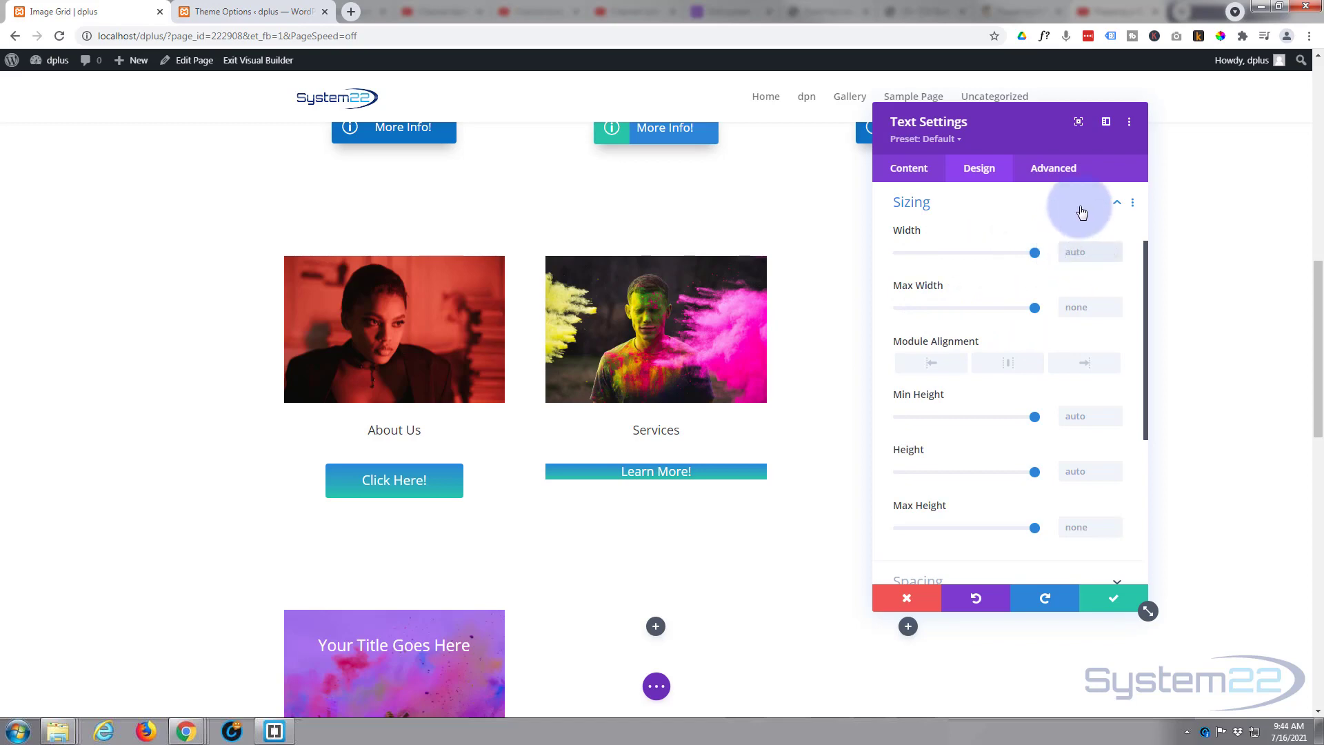
pyautogui.write('200px')
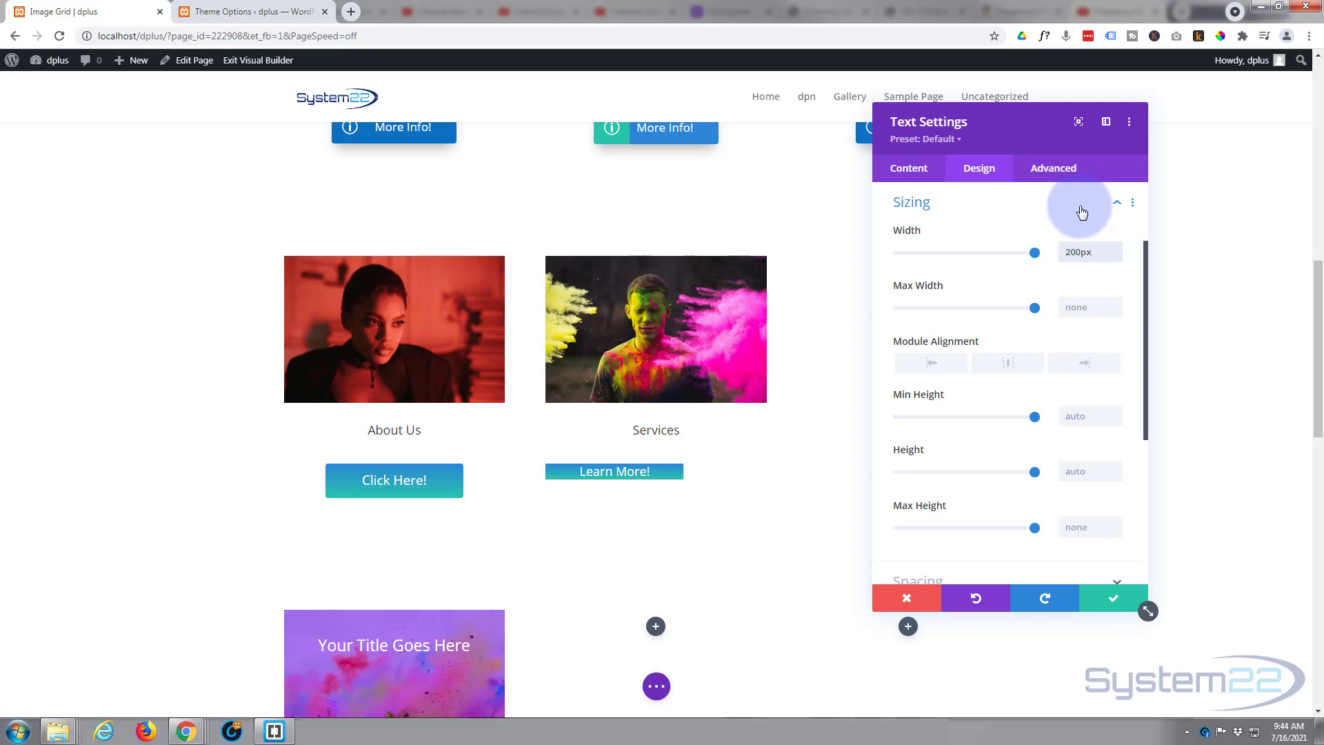
pyautogui.click(1026, 326)
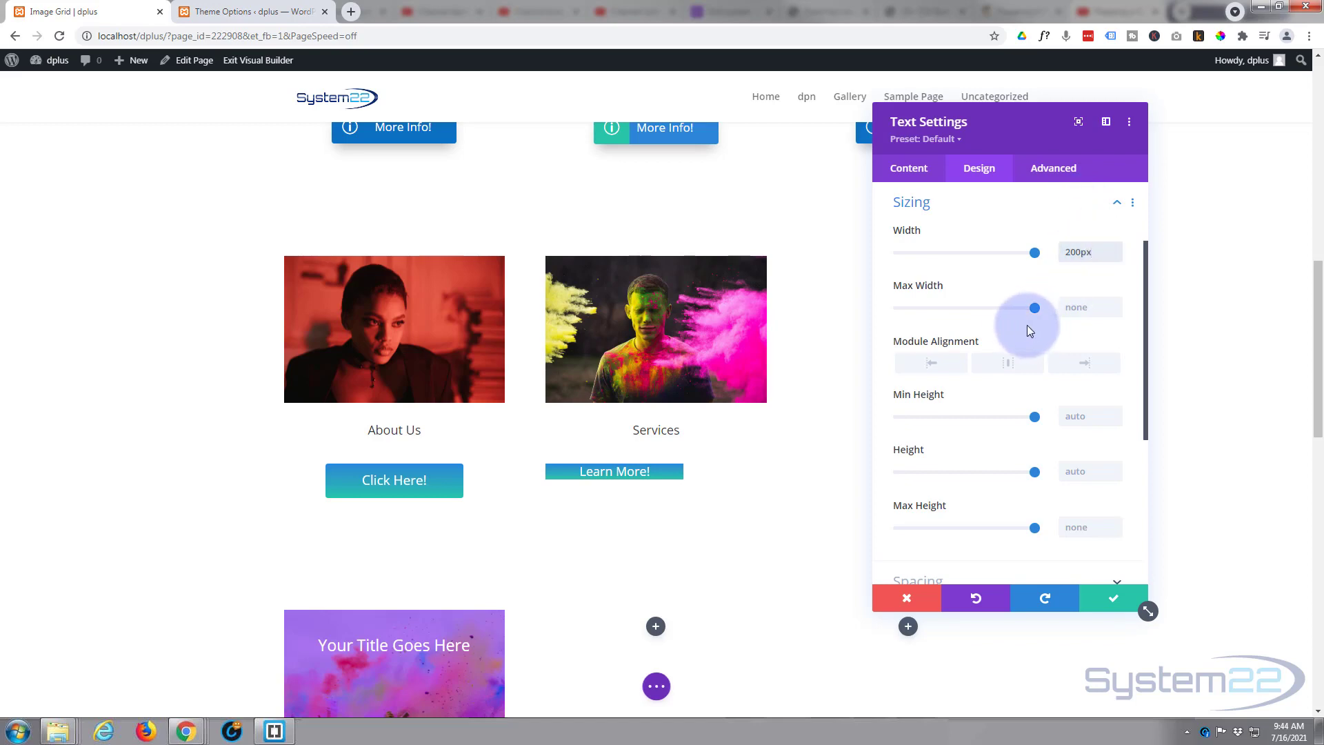
pyautogui.click(1008, 364)
# Step: Set the text module's height to 50px and collapse the sizing options
pyautogui.scroll(-2, 1007, 359)
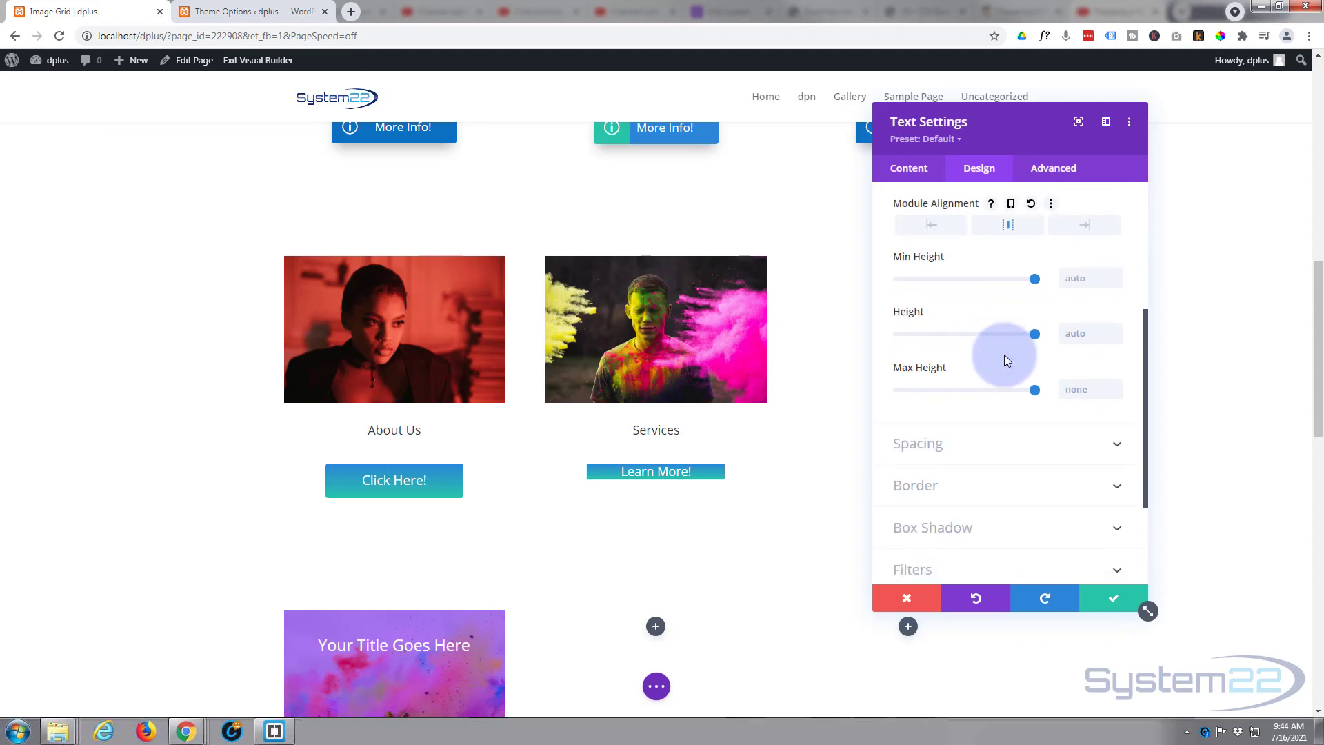
pyautogui.click(1072, 334)
pyautogui.write('50px')
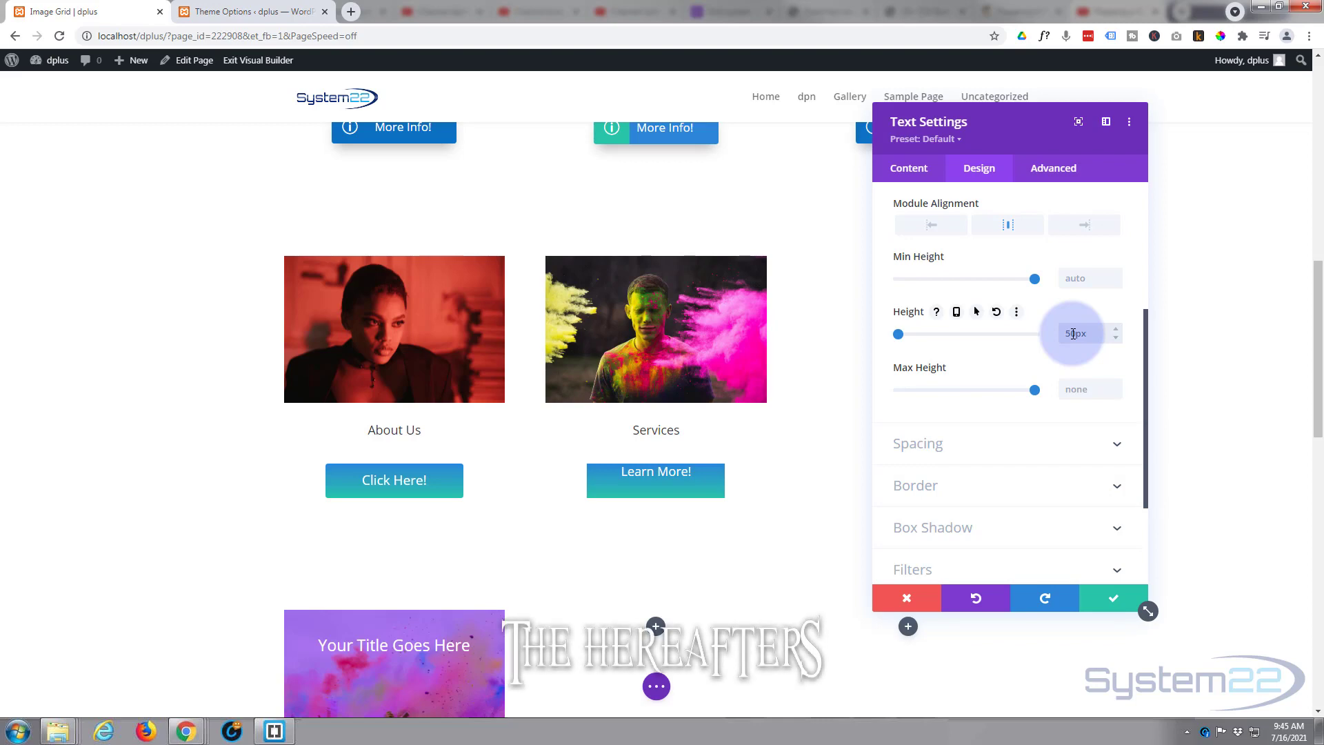
pyautogui.scroll(5, 980, 282)
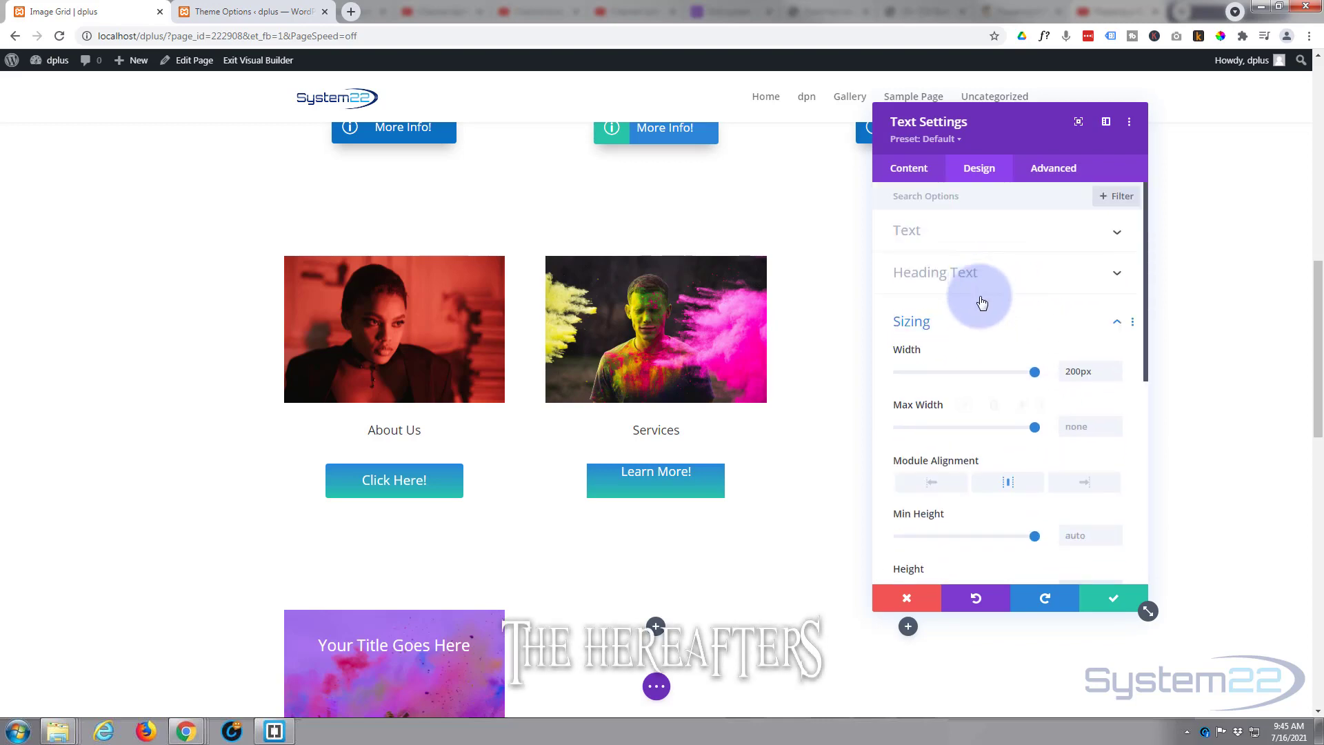
pyautogui.click(974, 323)
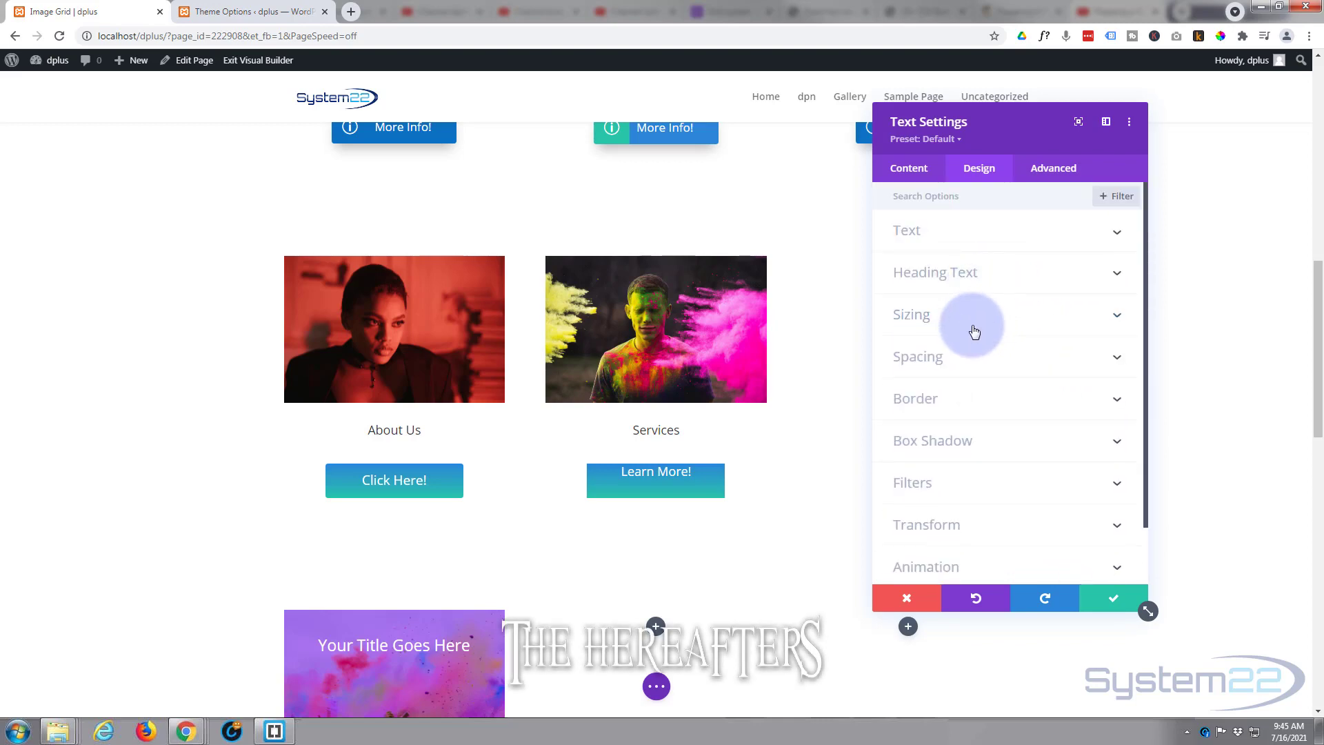
# Step: Set the text module's top padding to 12px so the label sits vertically centered in the button
pyautogui.click(977, 369)
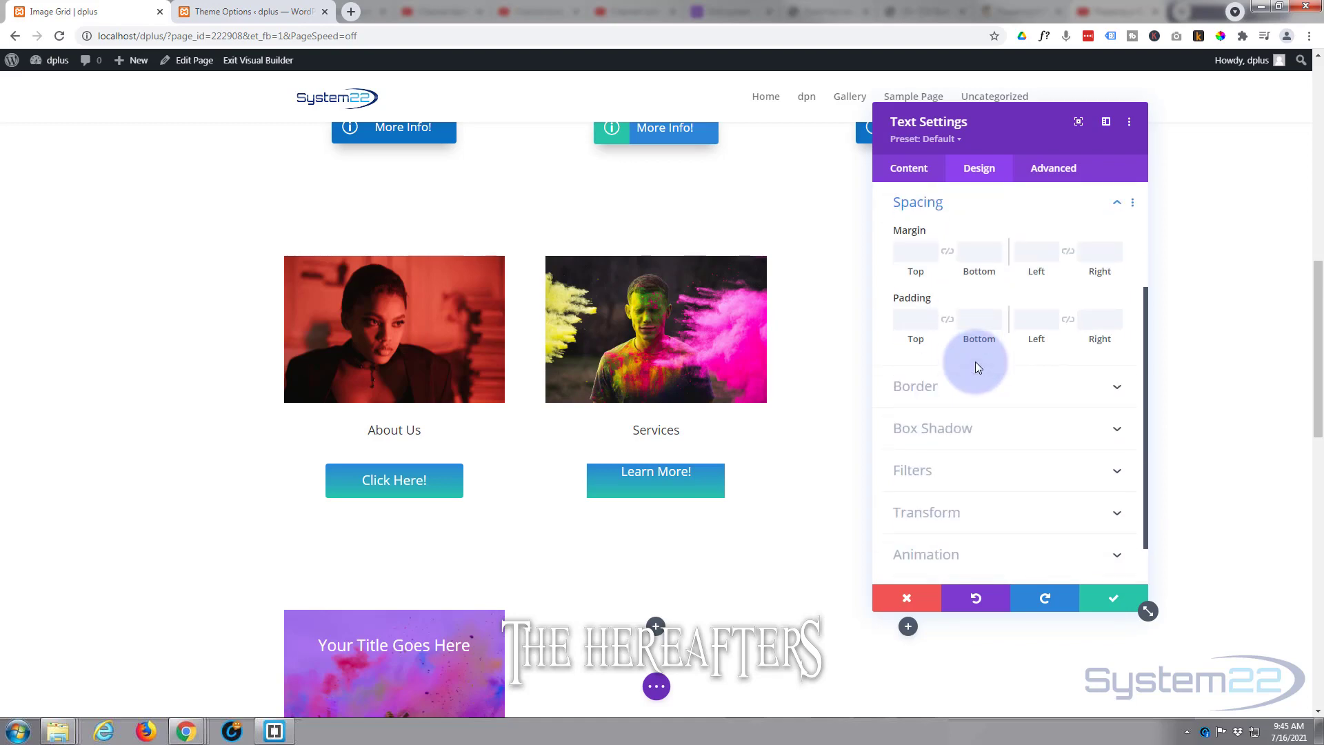
pyautogui.click(909, 319)
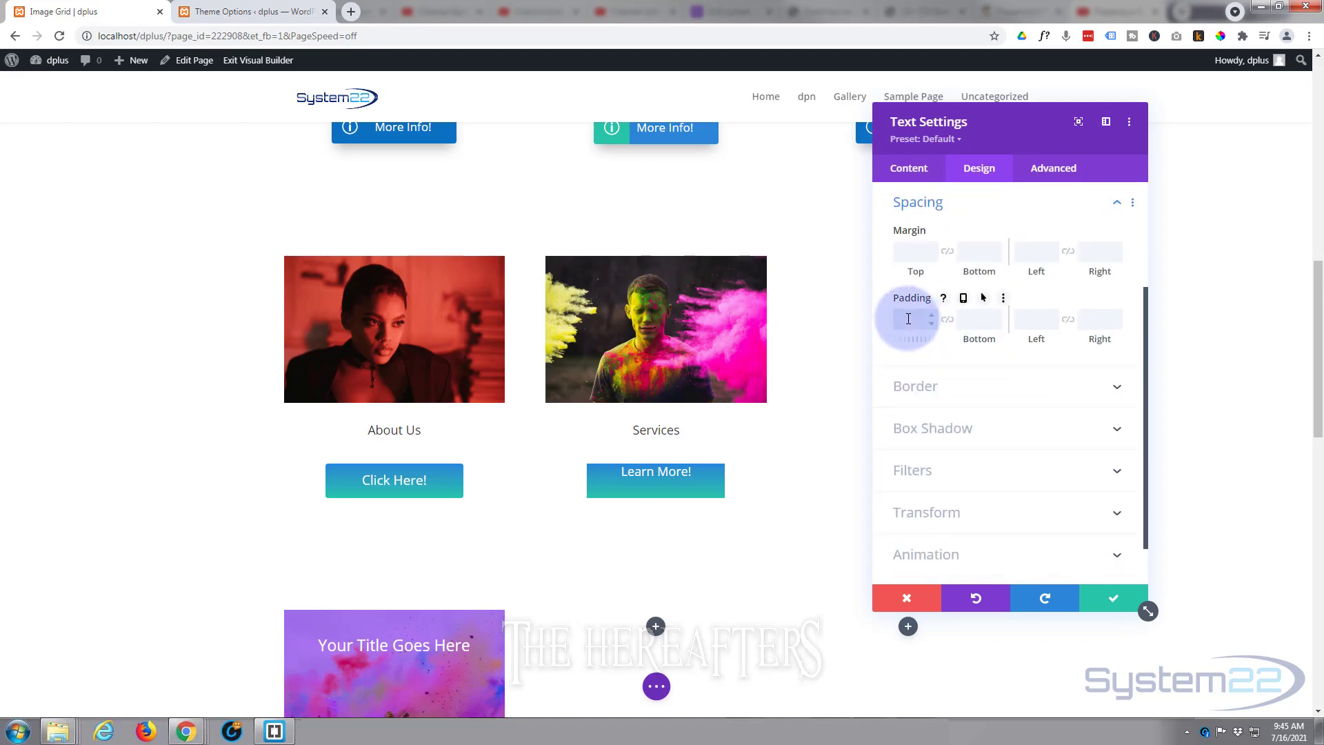
pyautogui.write('10')
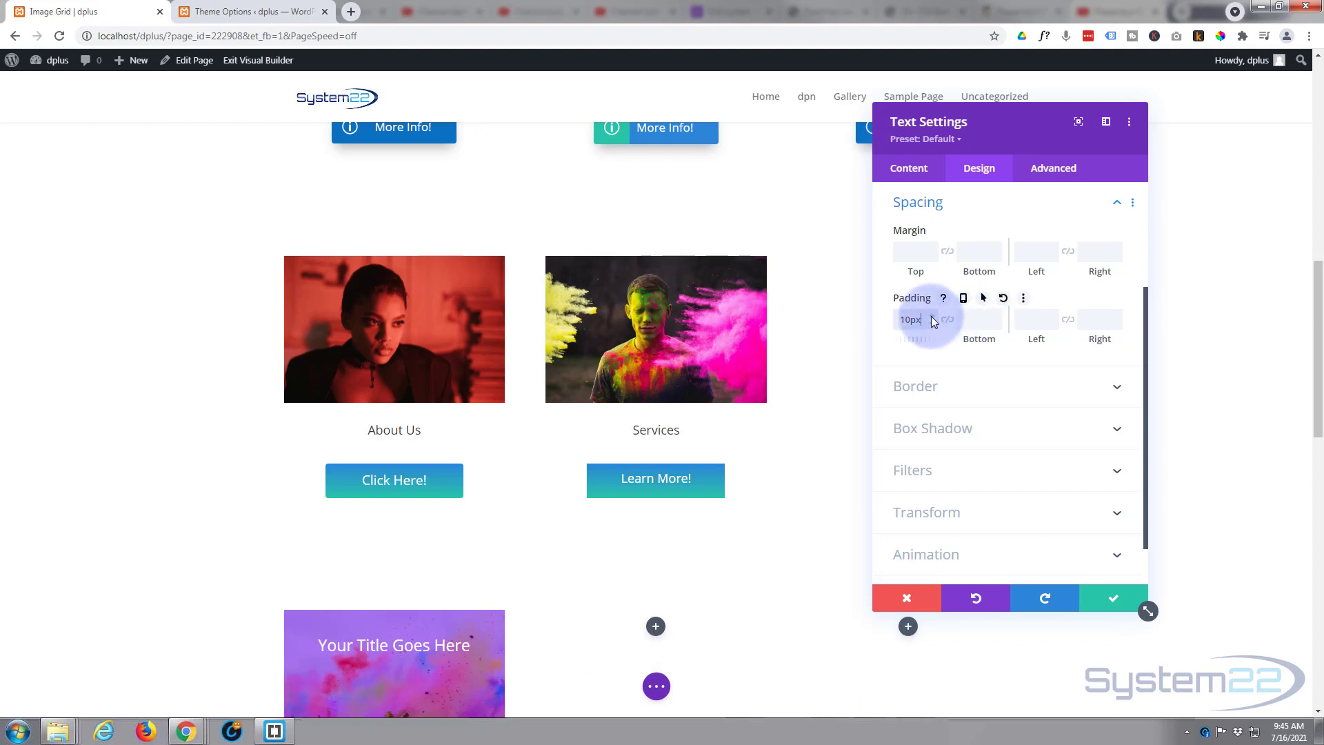
pyautogui.click(931, 317)
pyautogui.click(932, 317)
pyautogui.click(932, 316)
pyautogui.click(932, 324)
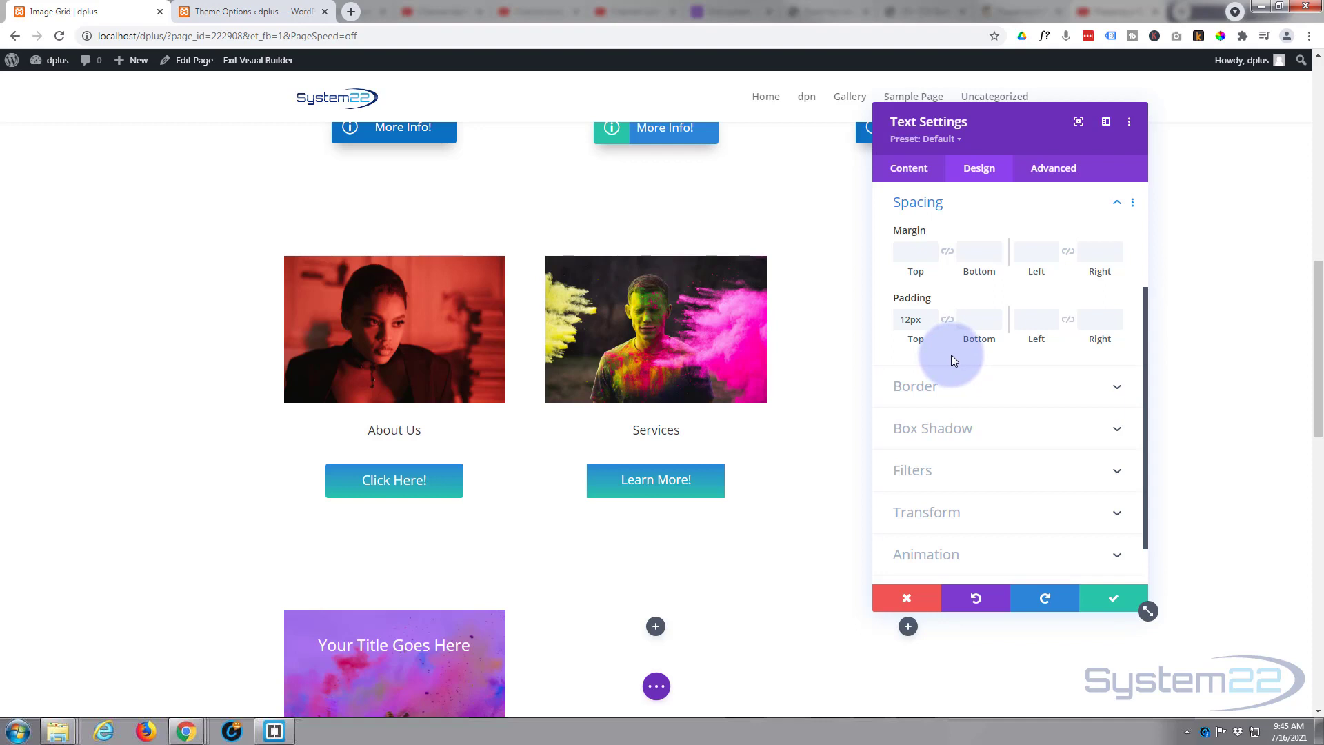
# Step: Enable a hover state for the text module's width and set the hover width to 50px
pyautogui.scroll(2, 950, 355)
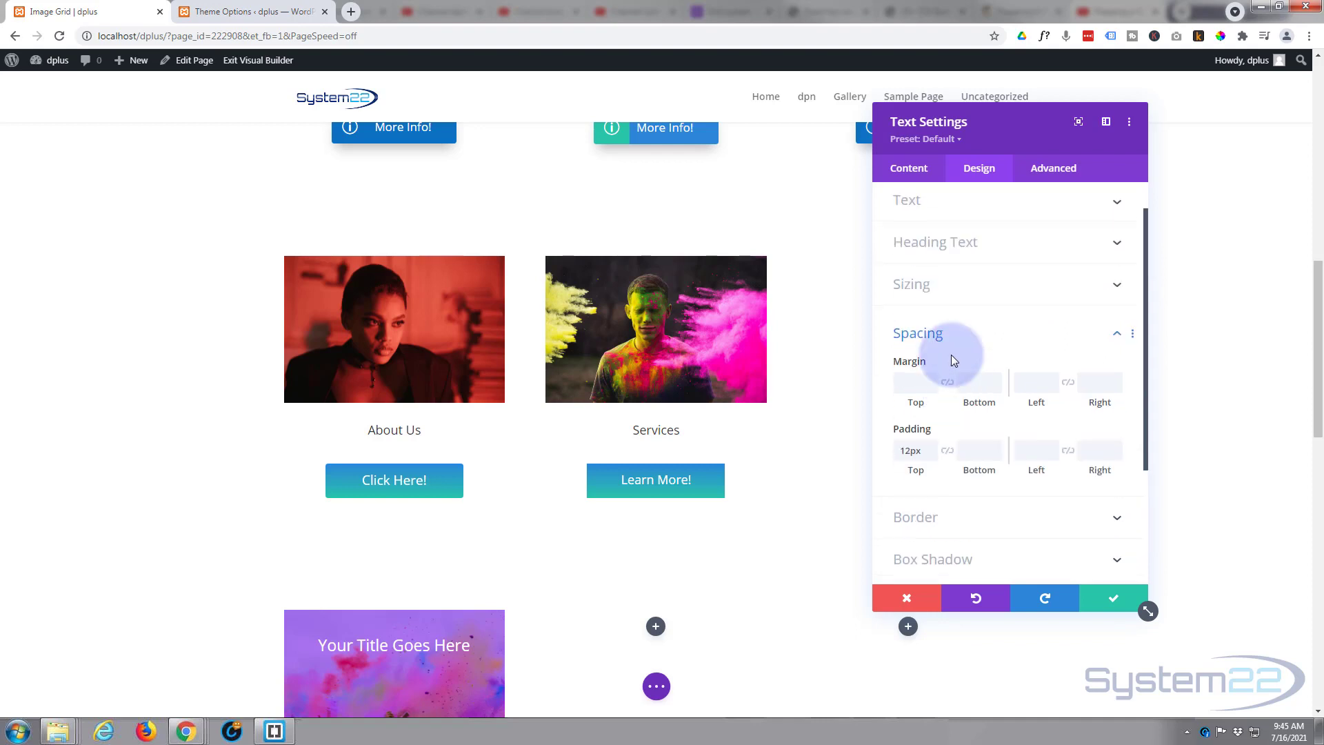
pyautogui.click(993, 295)
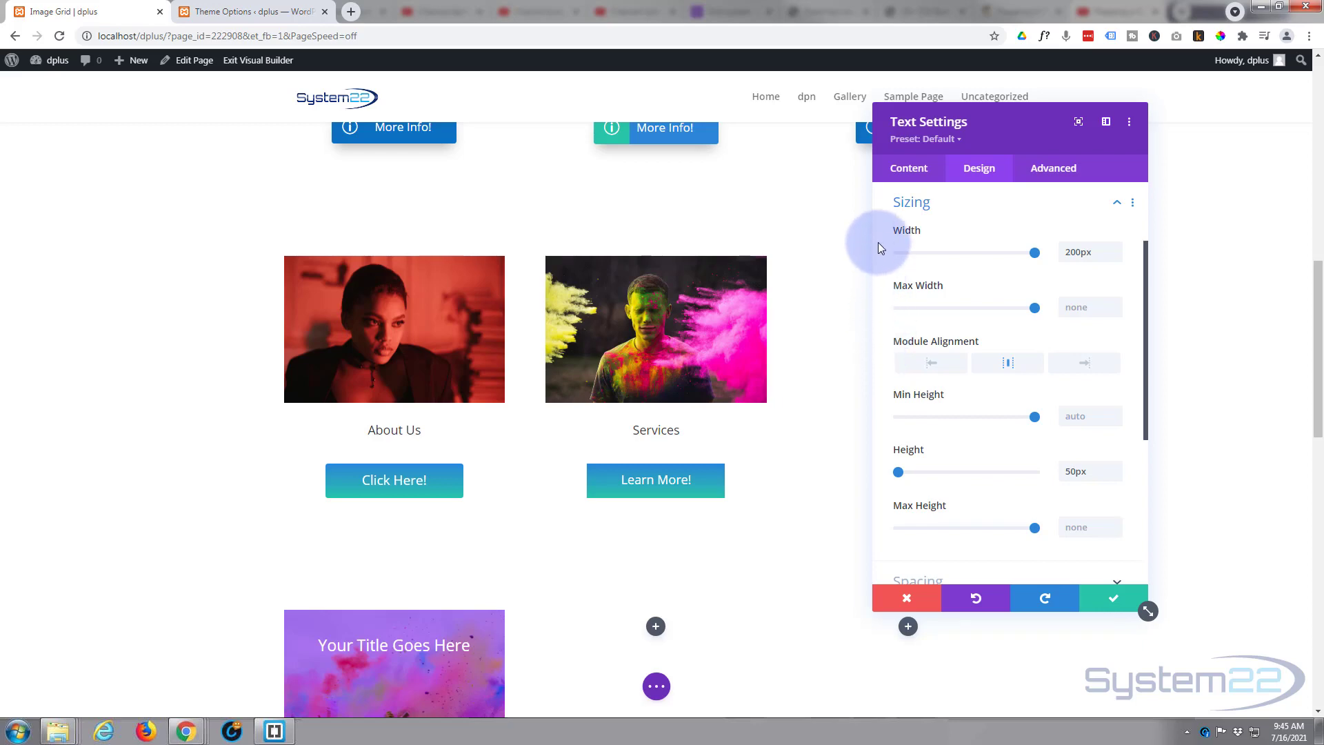
pyautogui.moveTo(906, 230)
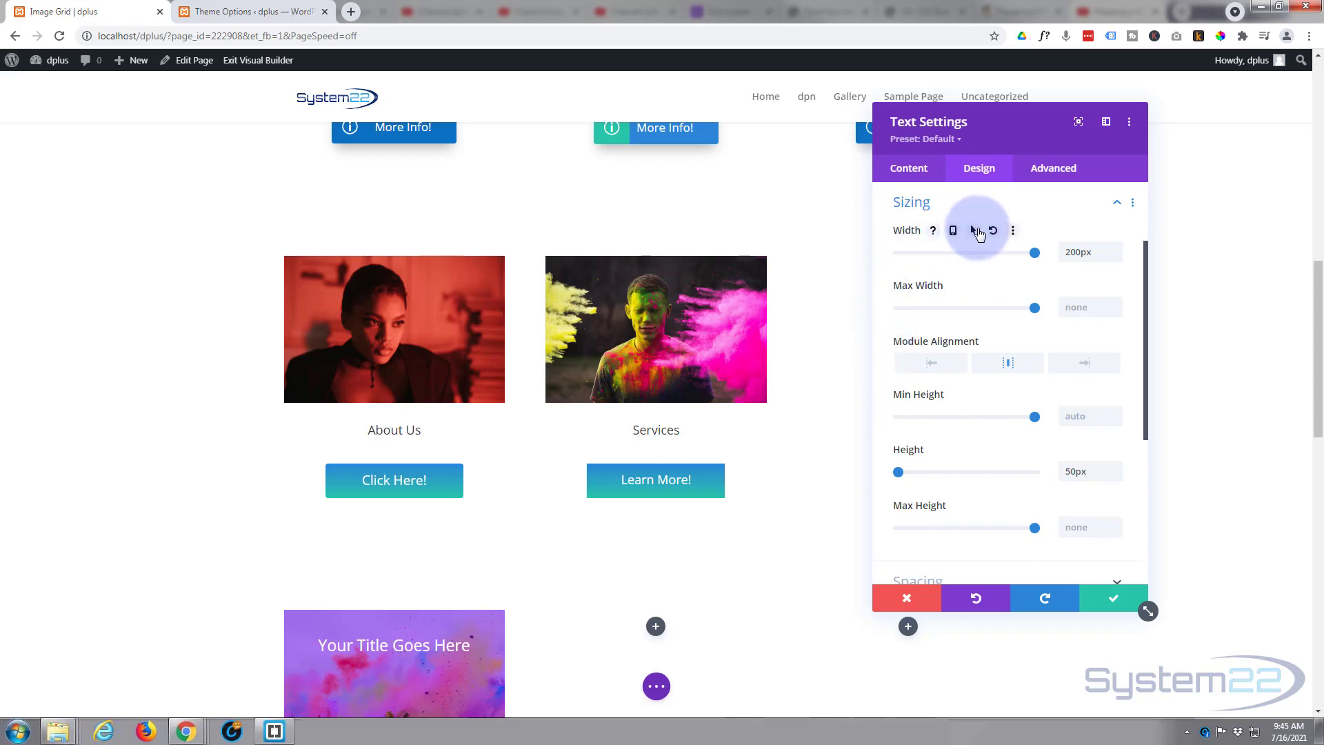
pyautogui.click(974, 231)
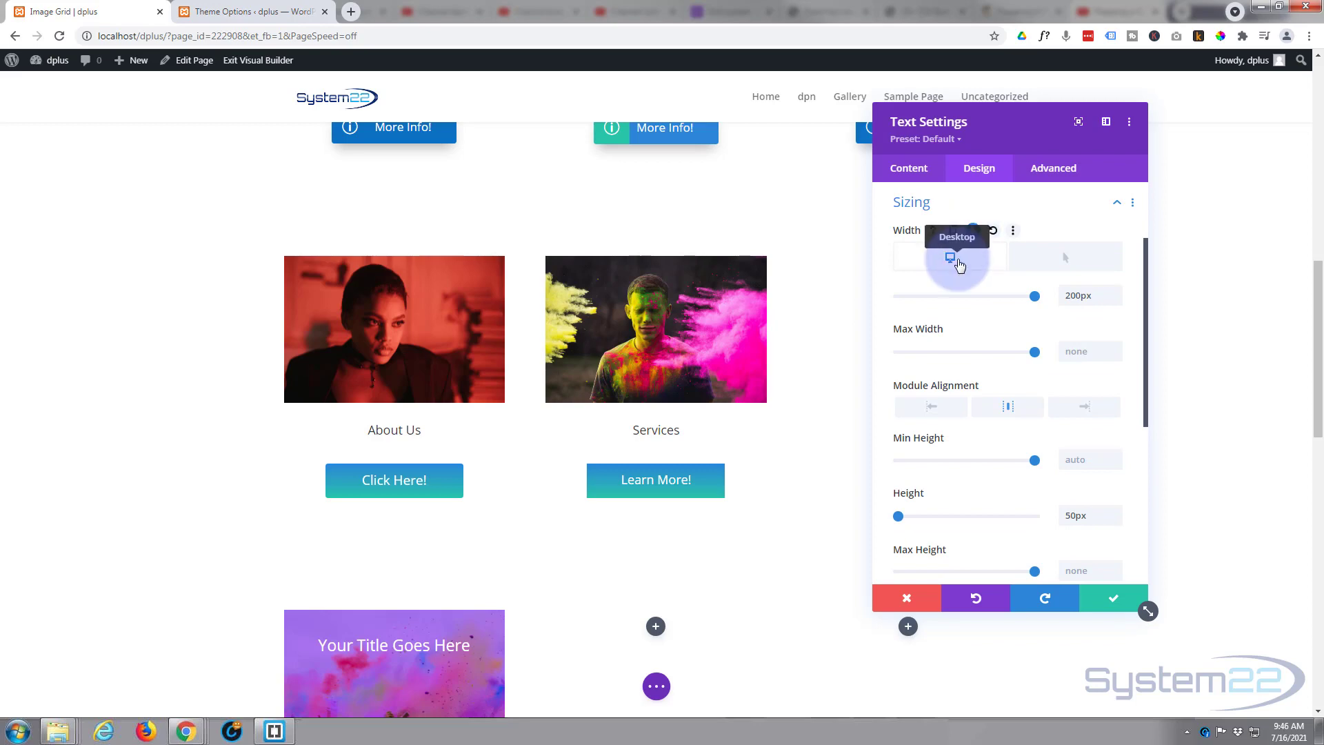
pyautogui.click(1048, 261)
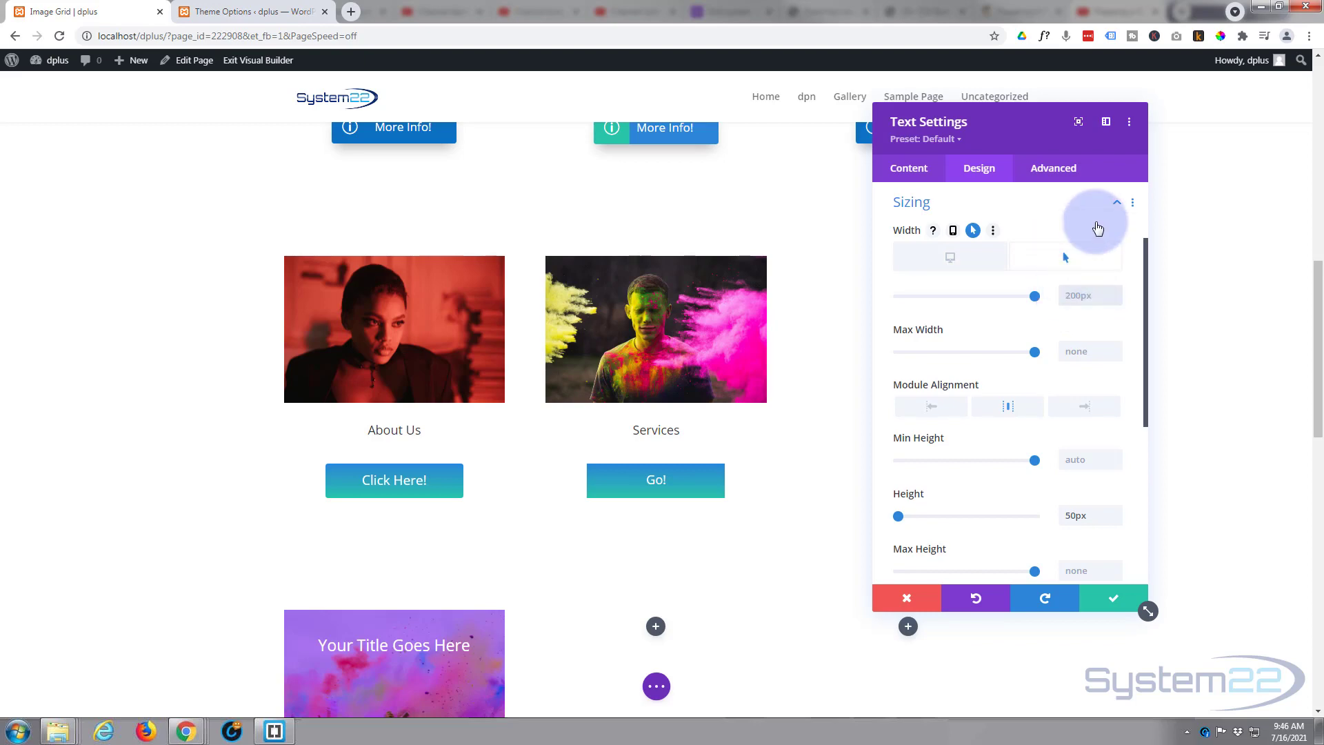
pyautogui.write('50px')
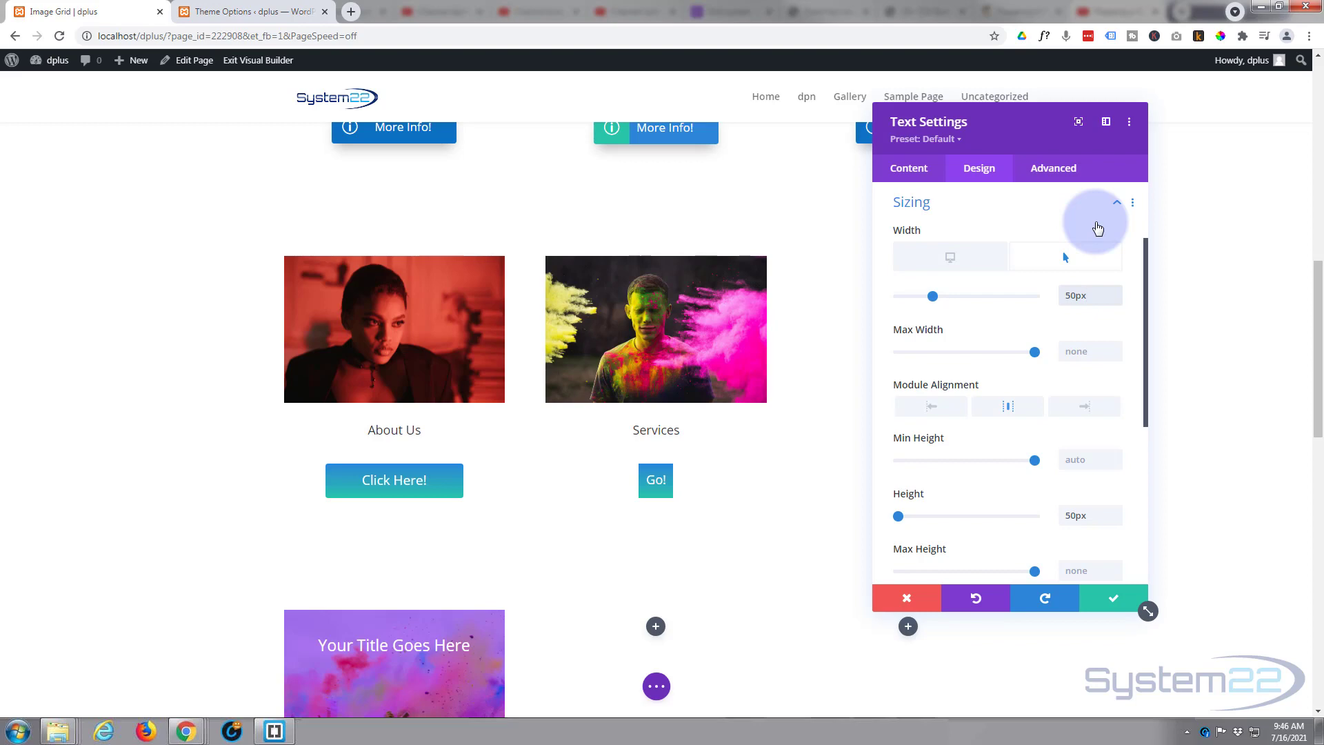
pyautogui.click(981, 214)
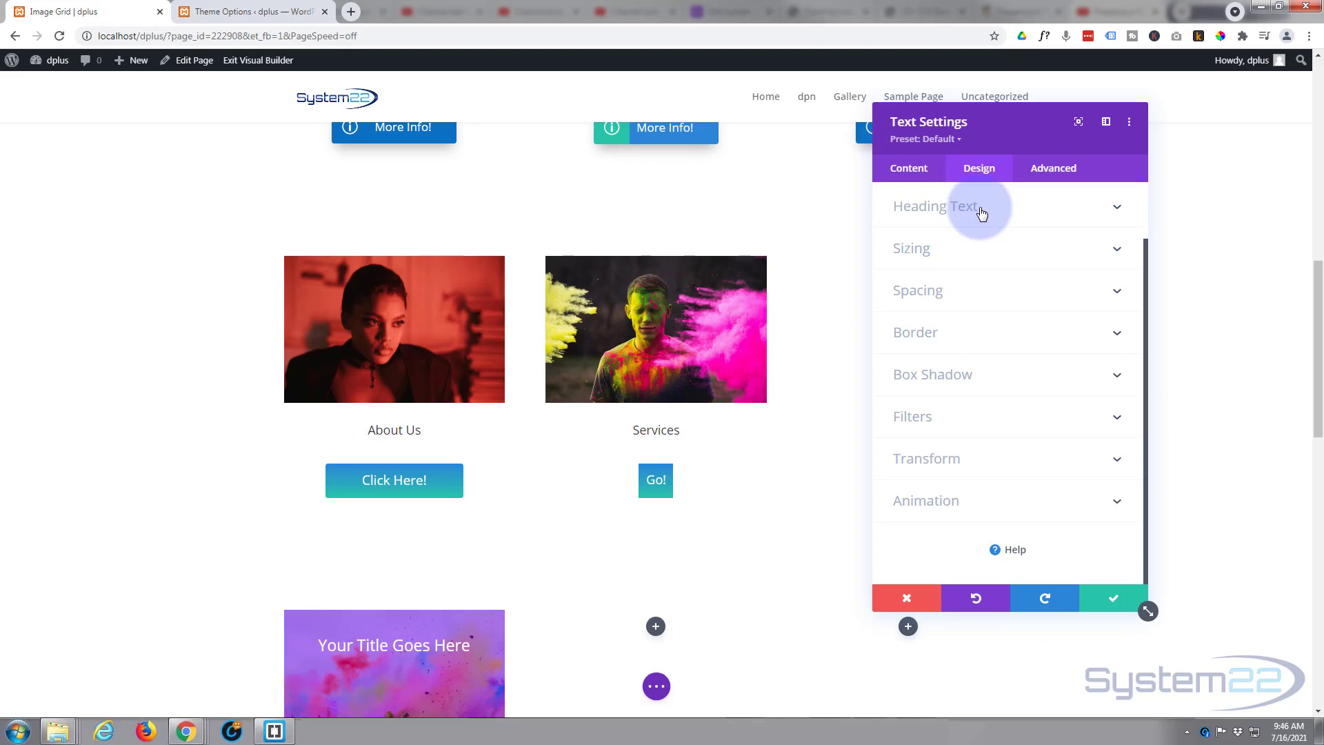
# Step: Enable a hover state for the text module's rounded corners, setting all corners to 4px by default and 50px on hover
pyautogui.click(963, 340)
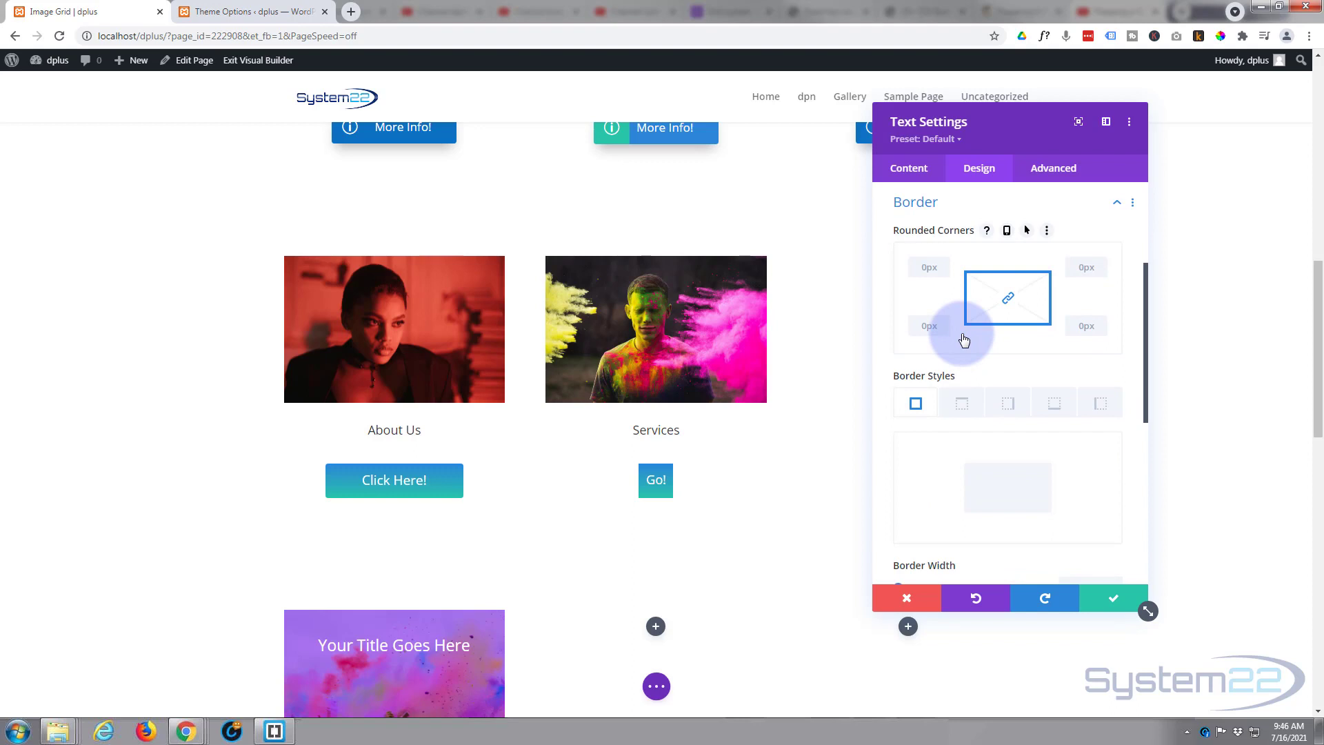
pyautogui.click(1025, 231)
pyautogui.click(951, 267)
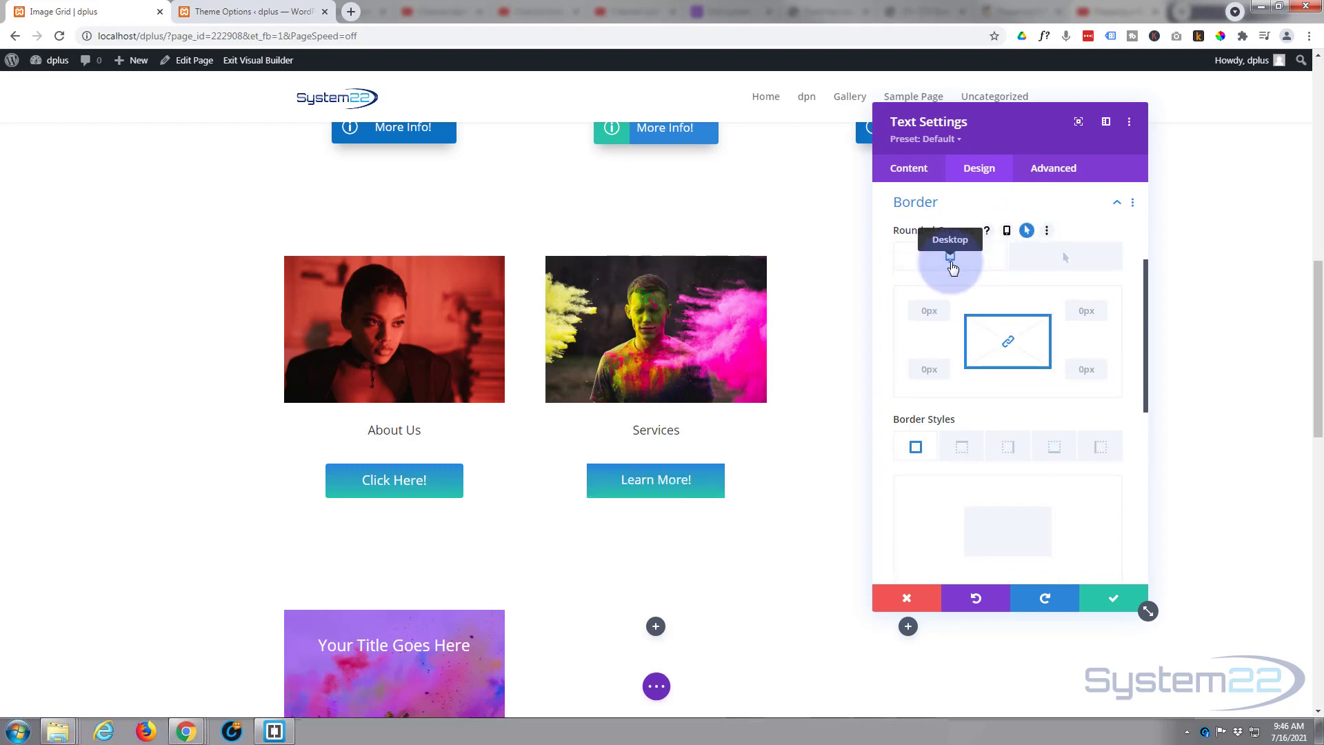
pyautogui.click(926, 312)
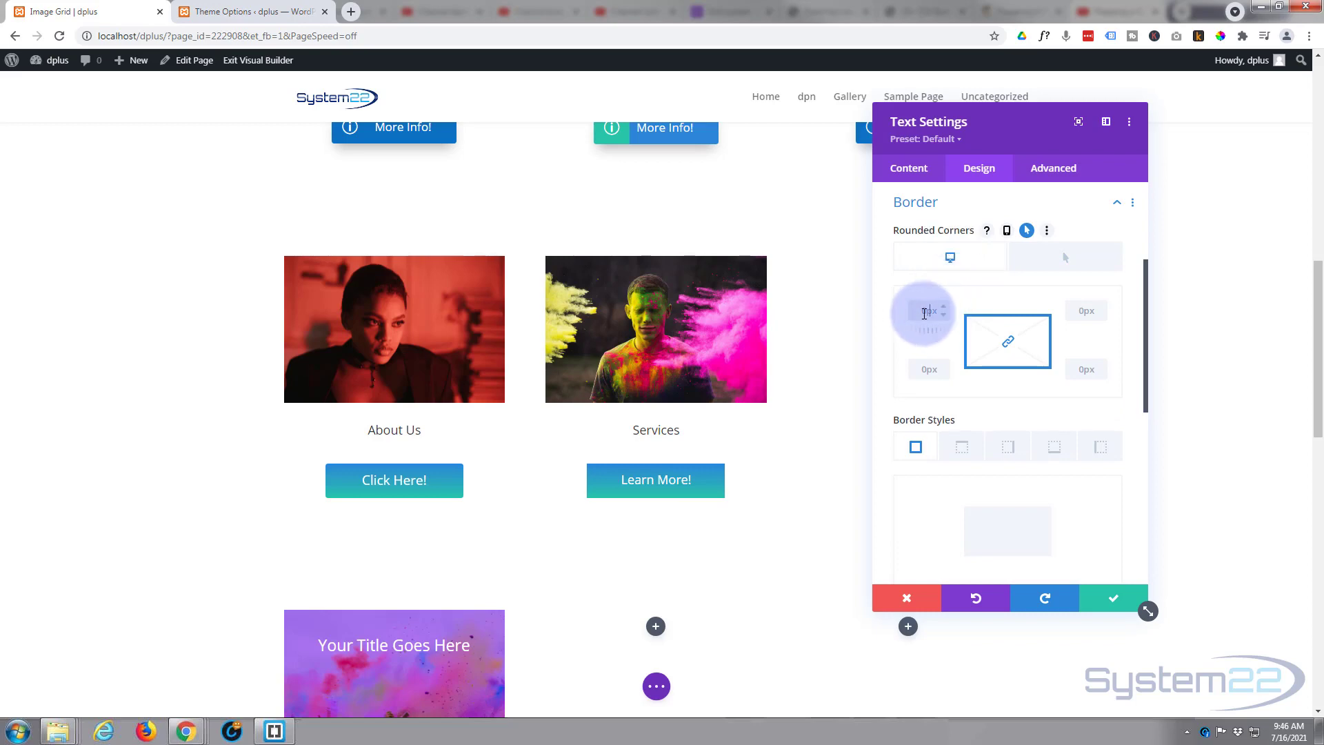
pyautogui.write('4')
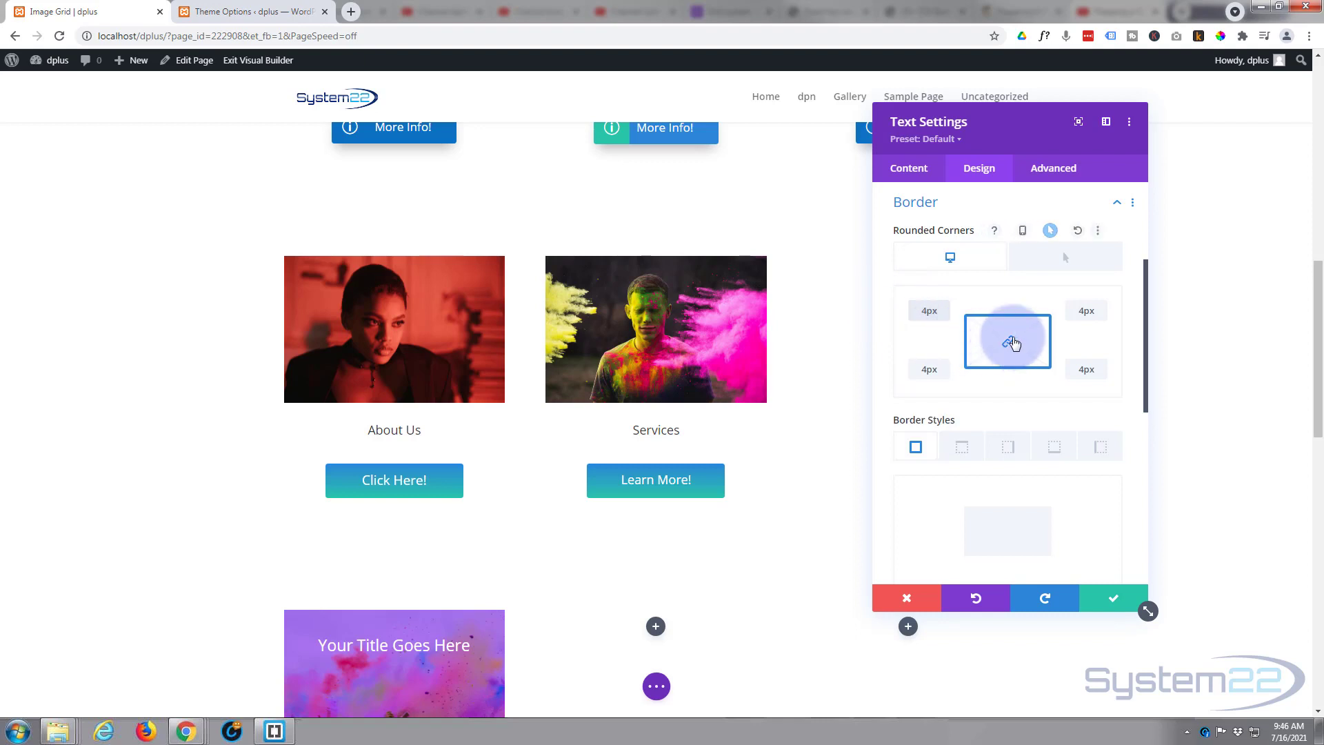
pyautogui.click(1061, 270)
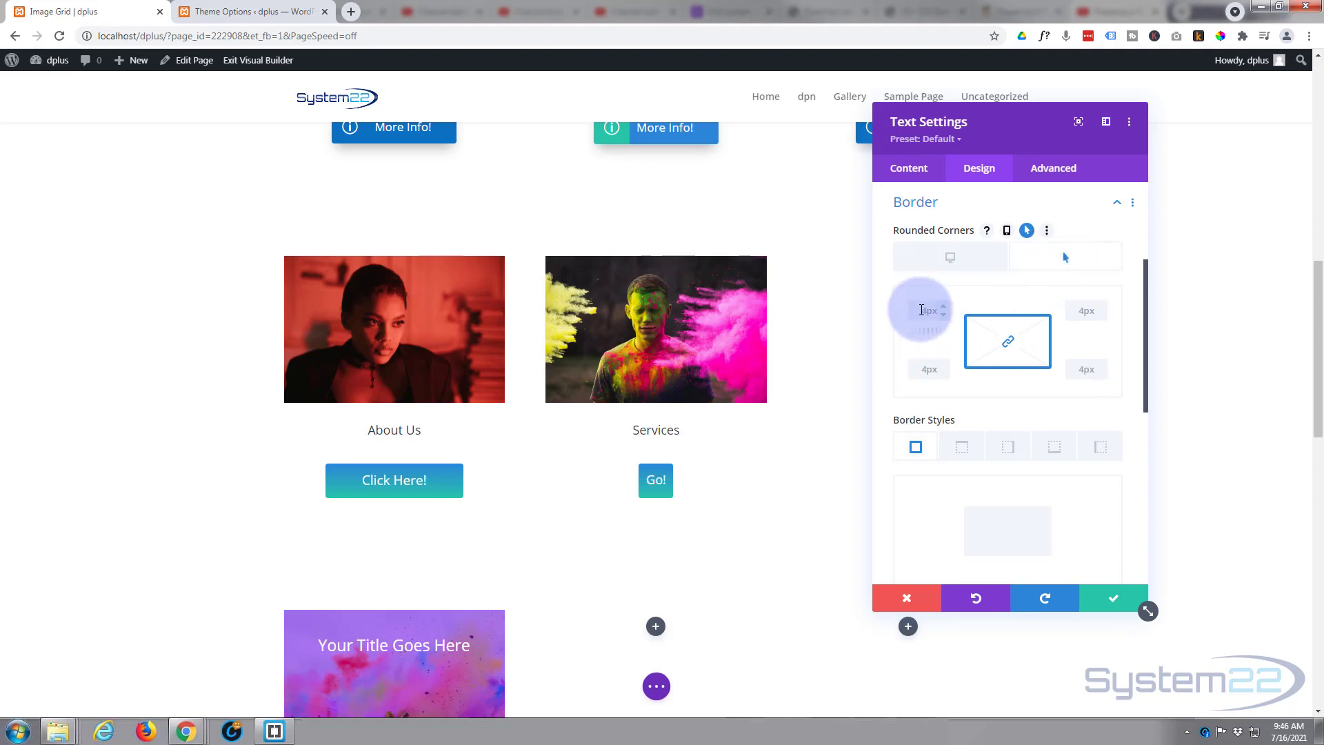
pyautogui.write('50')
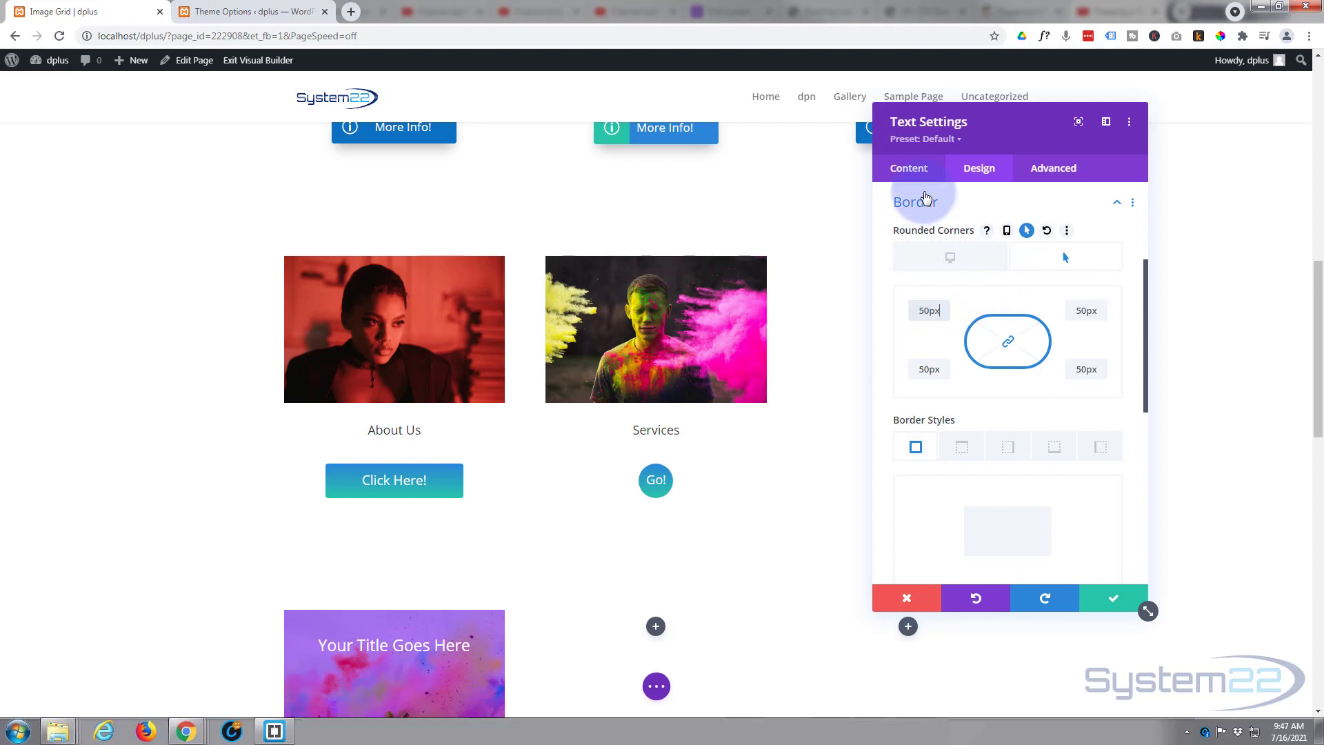
# Step: Set the second color of the text module's hover background gradient to purple #8300e9
pyautogui.click(903, 170)
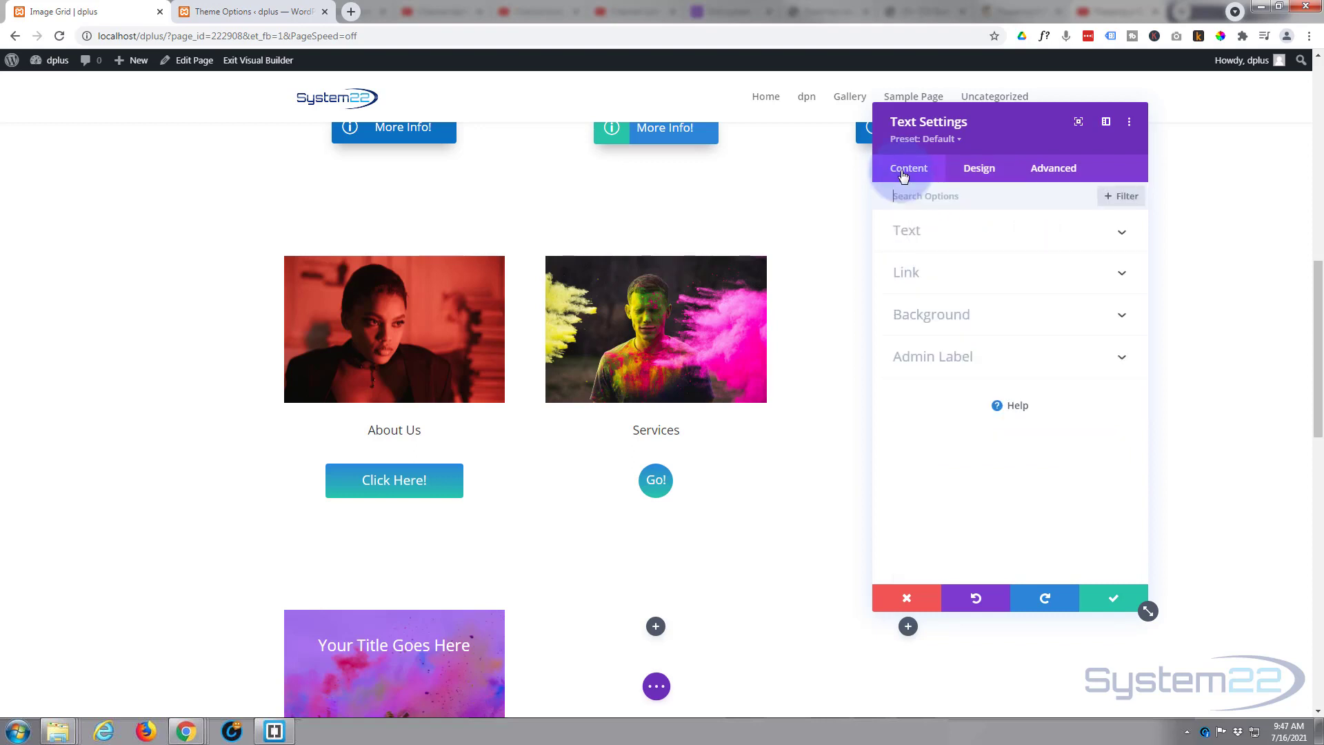
pyautogui.click(991, 325)
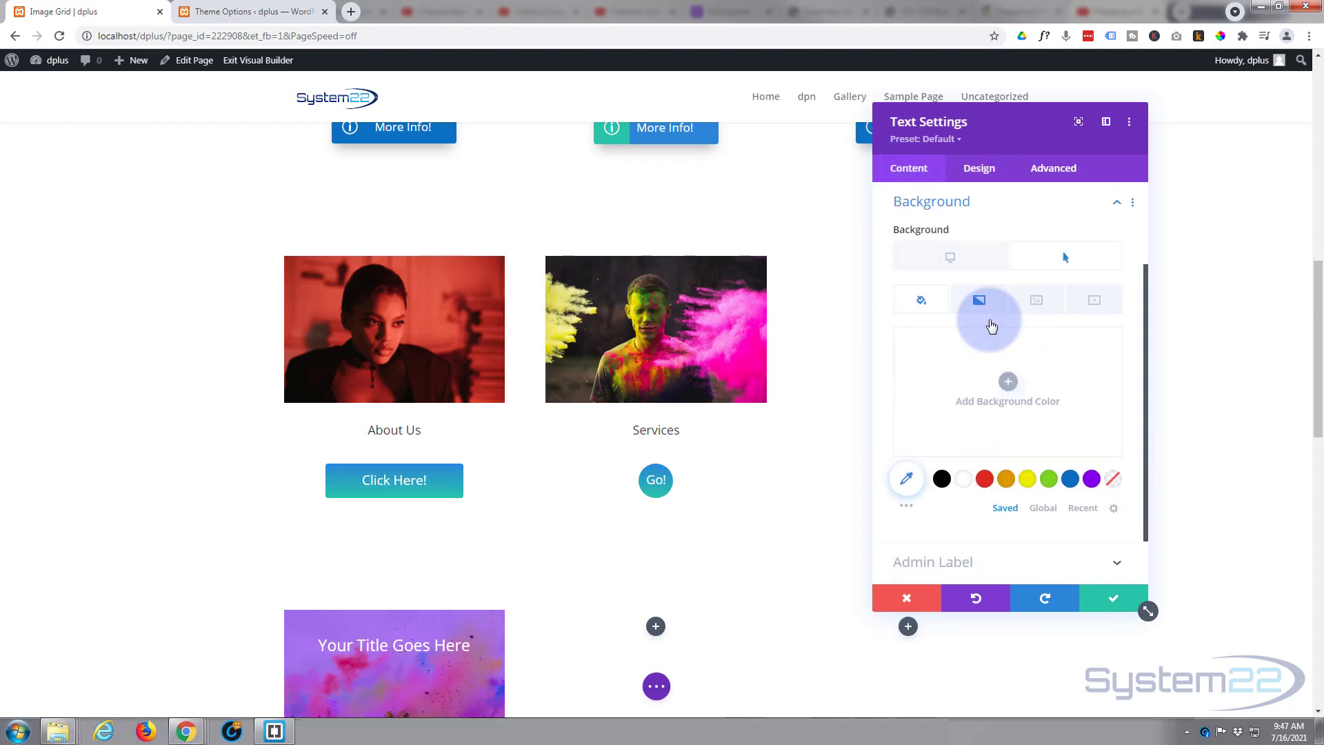
pyautogui.click(947, 259)
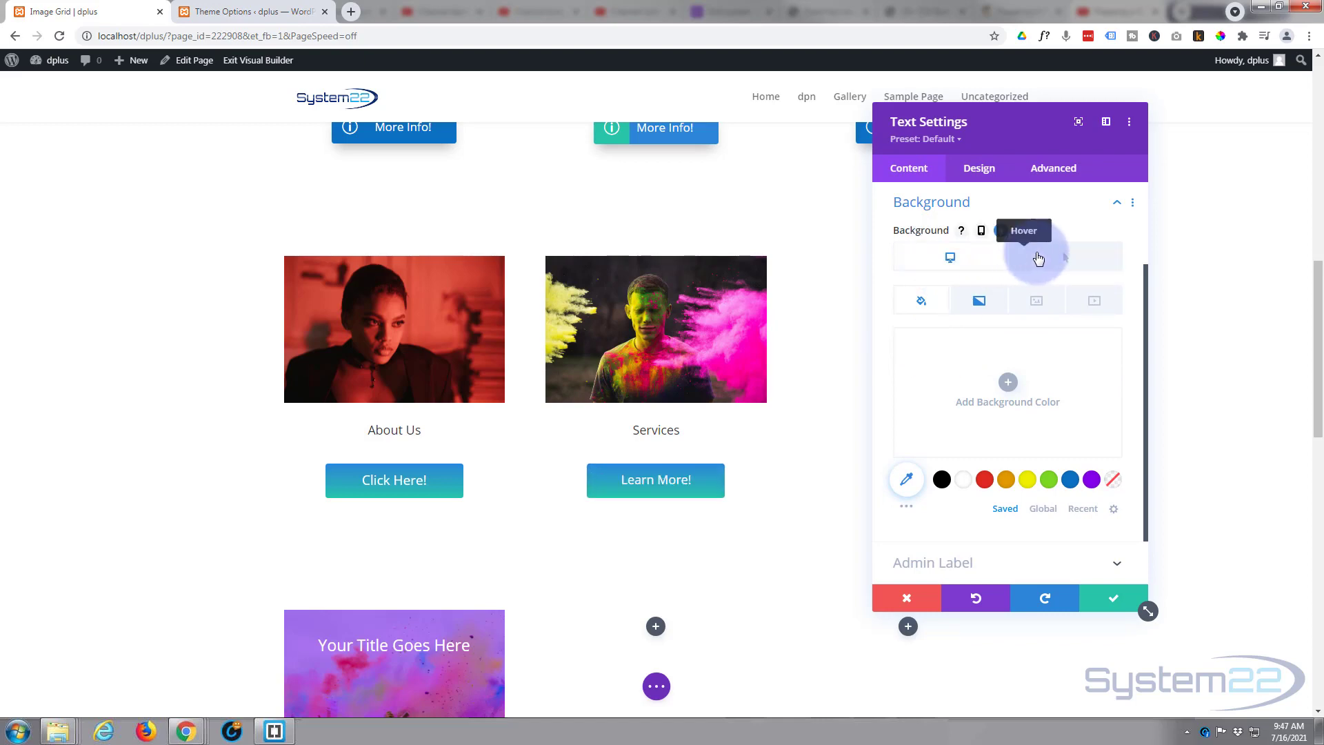
pyautogui.click(1065, 259)
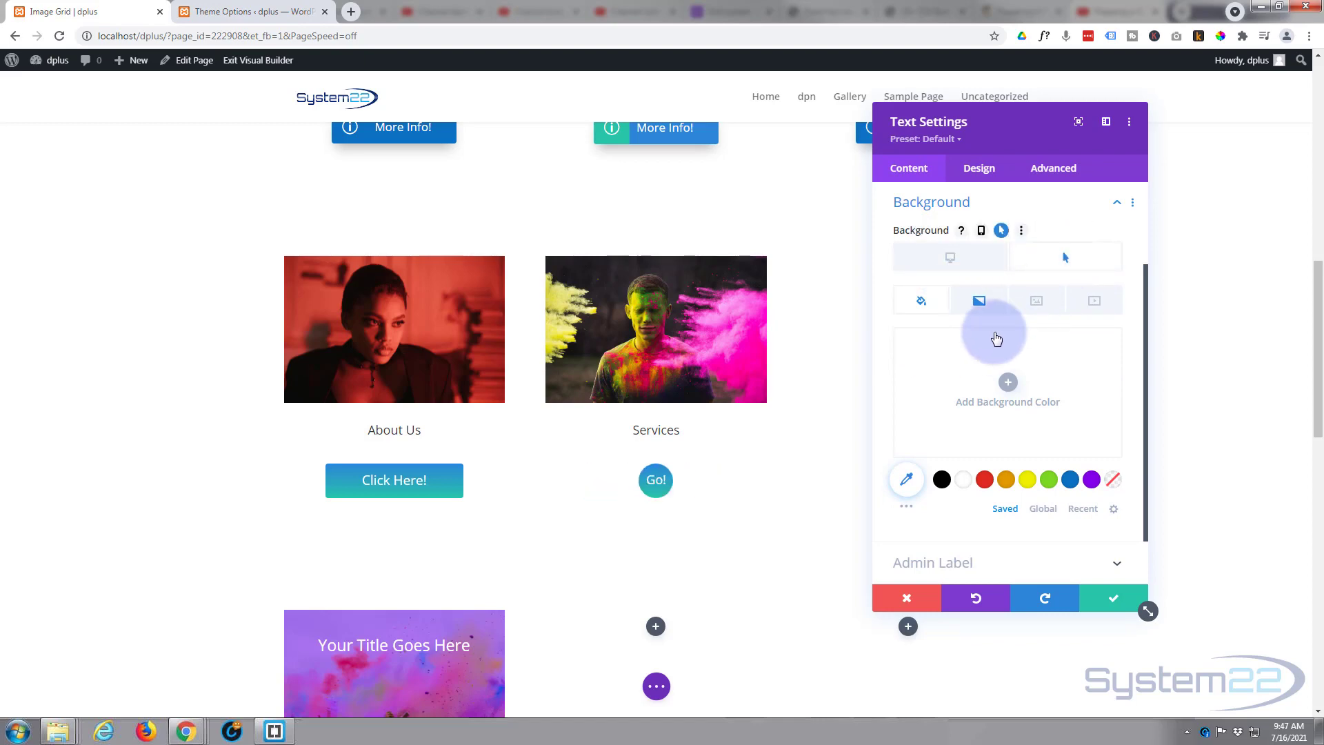
pyautogui.click(982, 305)
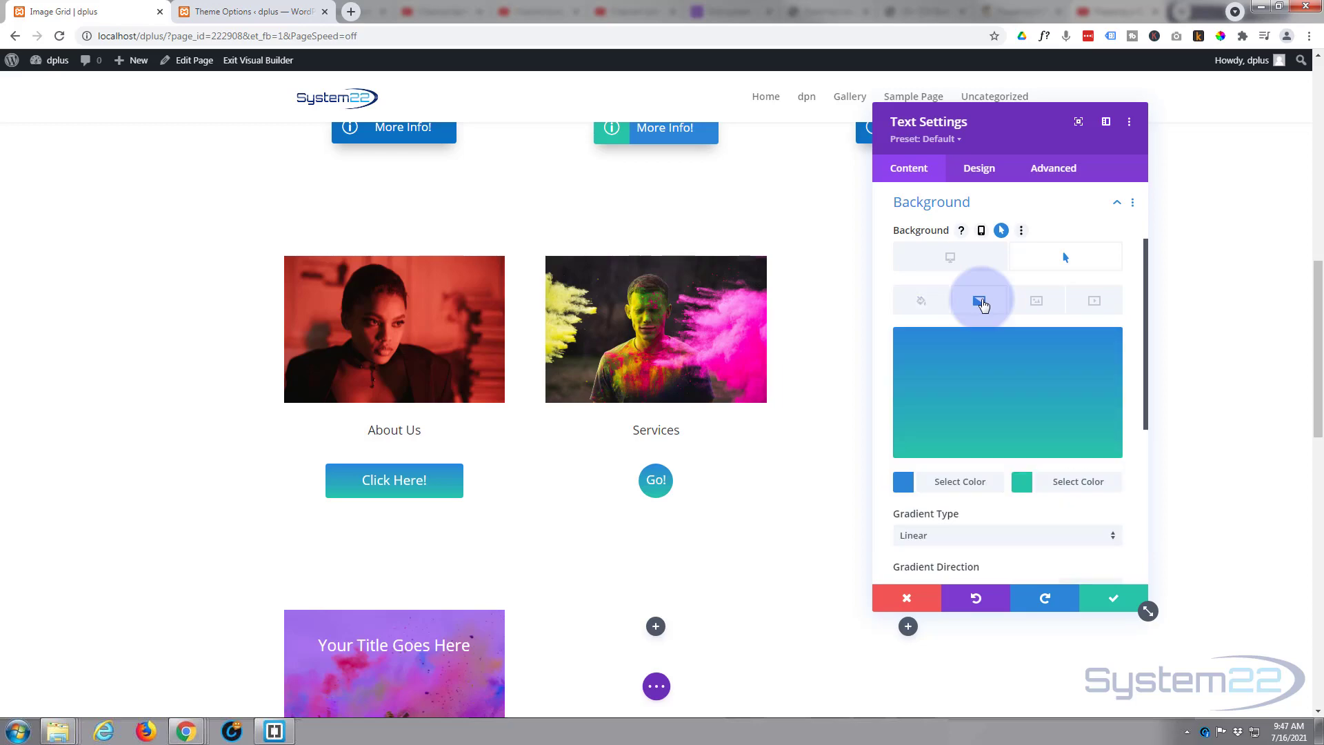
pyautogui.click(1070, 484)
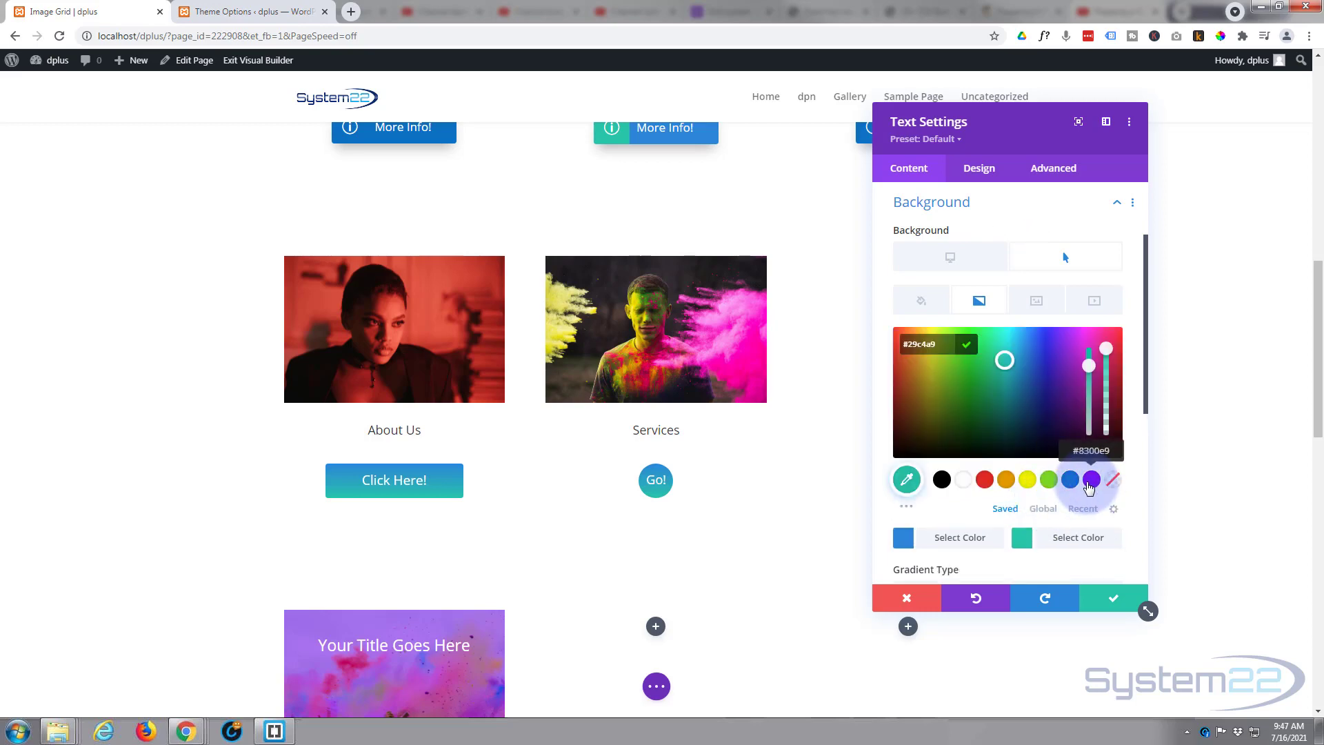
pyautogui.click(1089, 480)
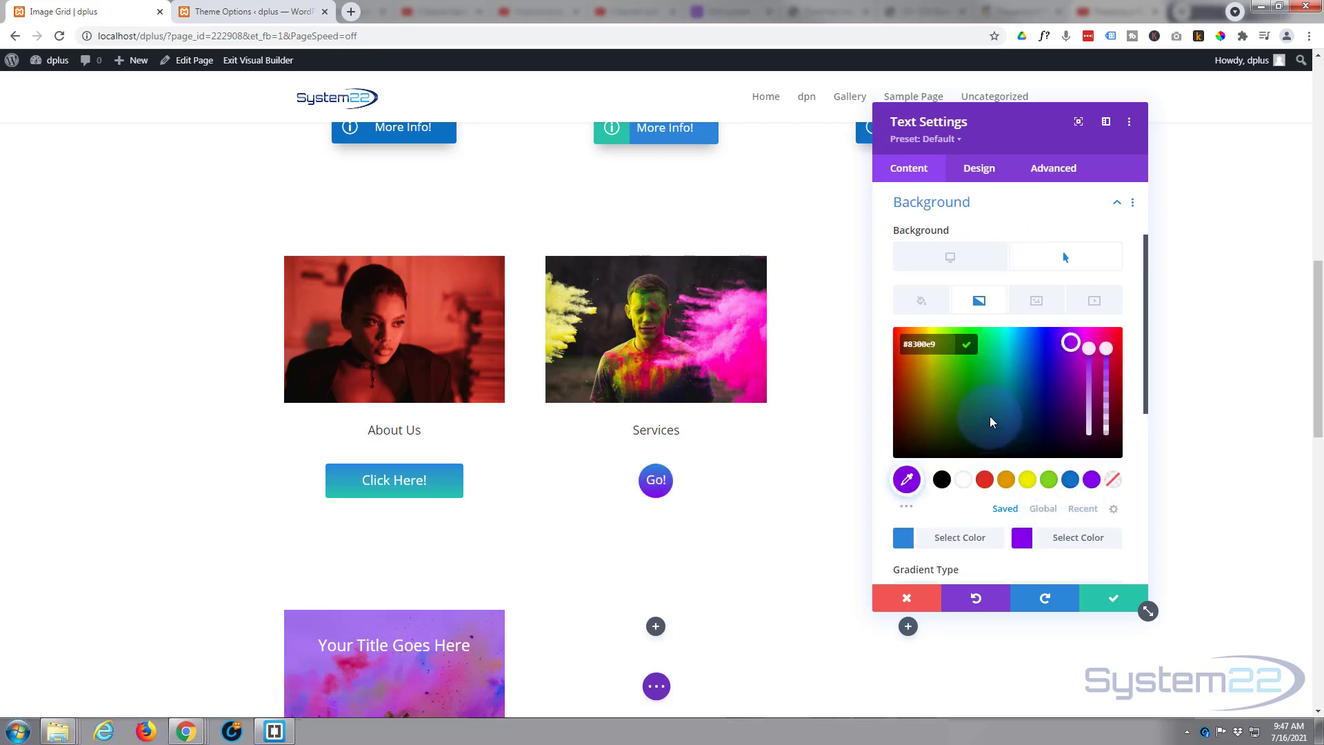
# Step: Change the hover background's gradient type to Radial
pyautogui.scroll(-3, 990, 419)
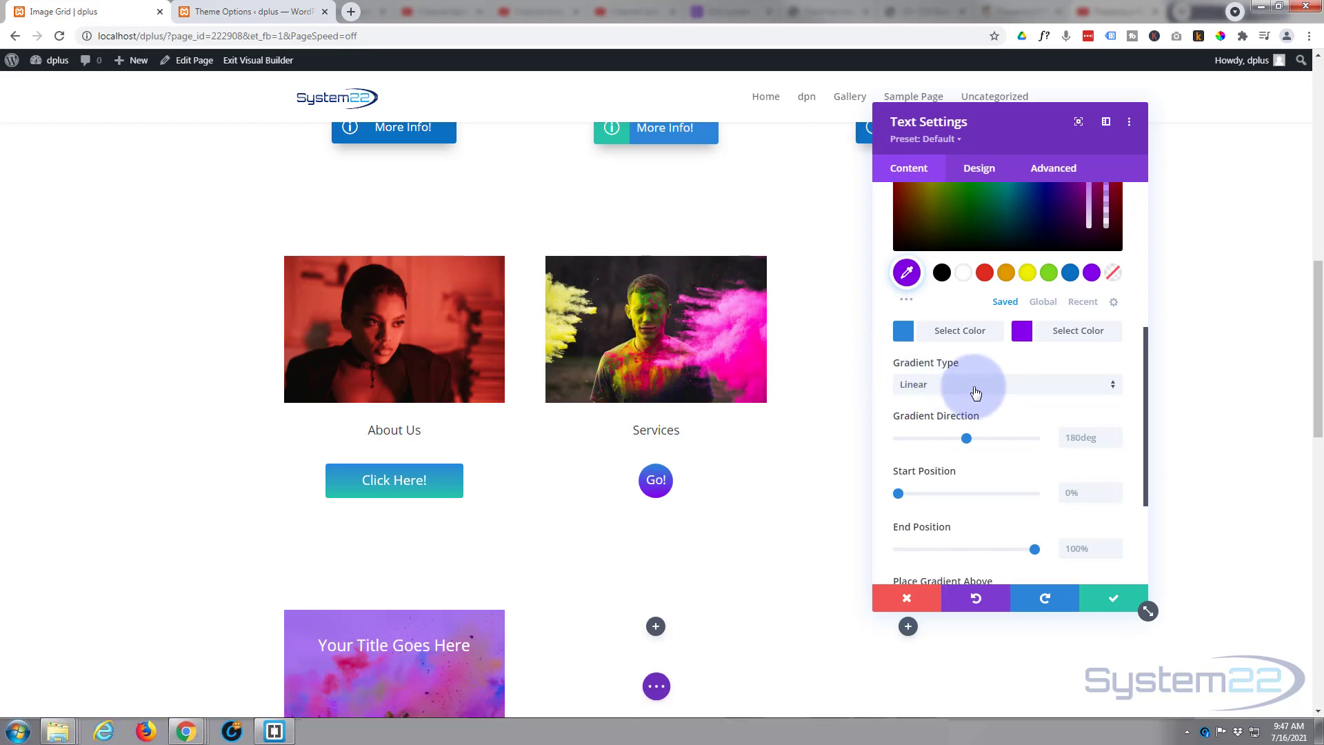
pyautogui.click(974, 387)
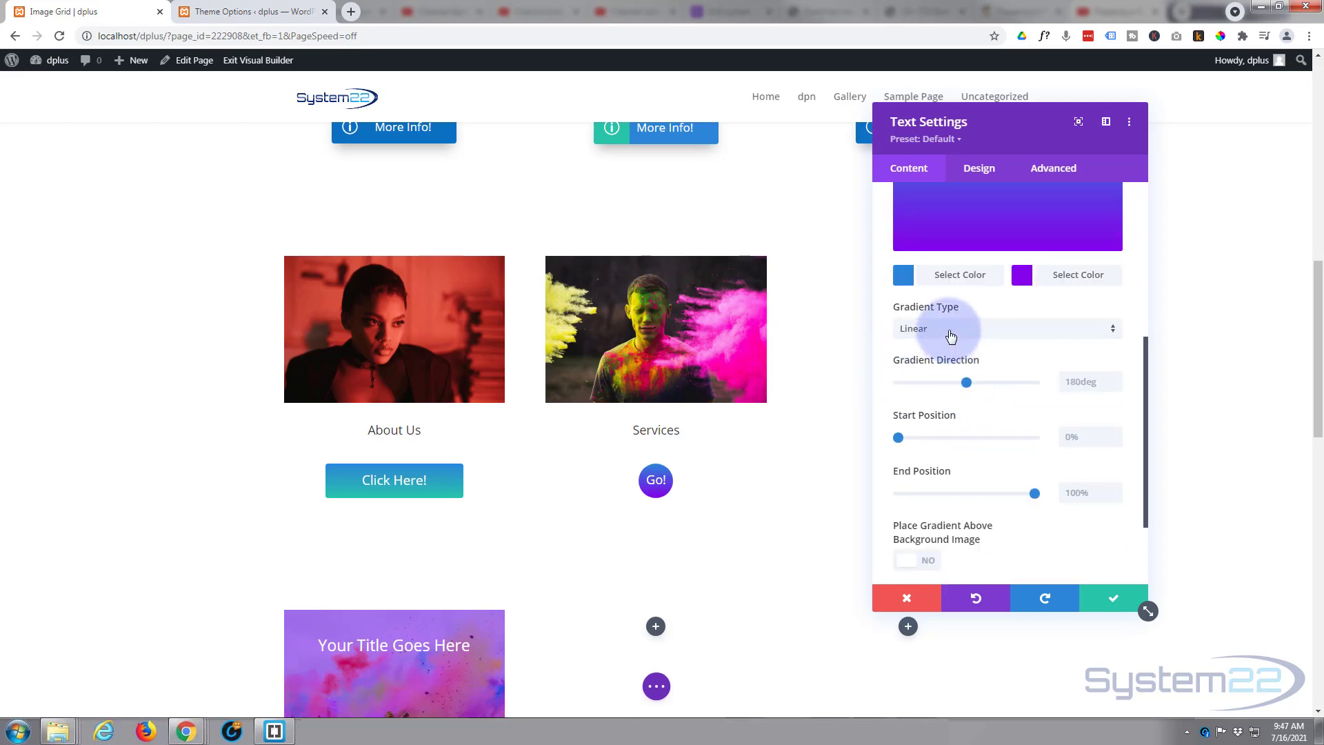
pyautogui.click(950, 333)
pyautogui.click(954, 365)
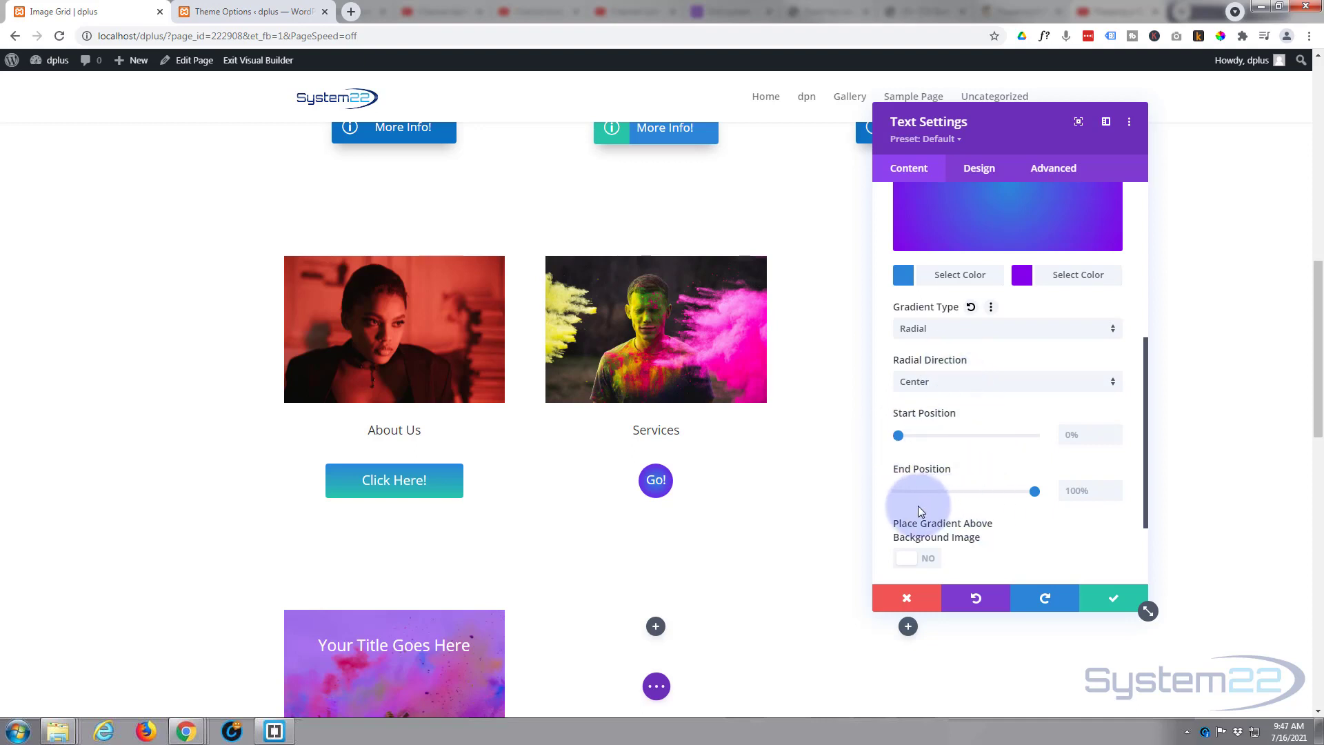
# Step: Try a 45% end position for the radial hover gradient and restore it to 100%
pyautogui.moveTo(1043, 498); pyautogui.dragTo(959, 490)
pyautogui.moveTo(899, 436)
pyautogui.mouseDown()
pyautogui.moveTo(983, 440)
pyautogui.moveTo(883, 440)
pyautogui.mouseUp()
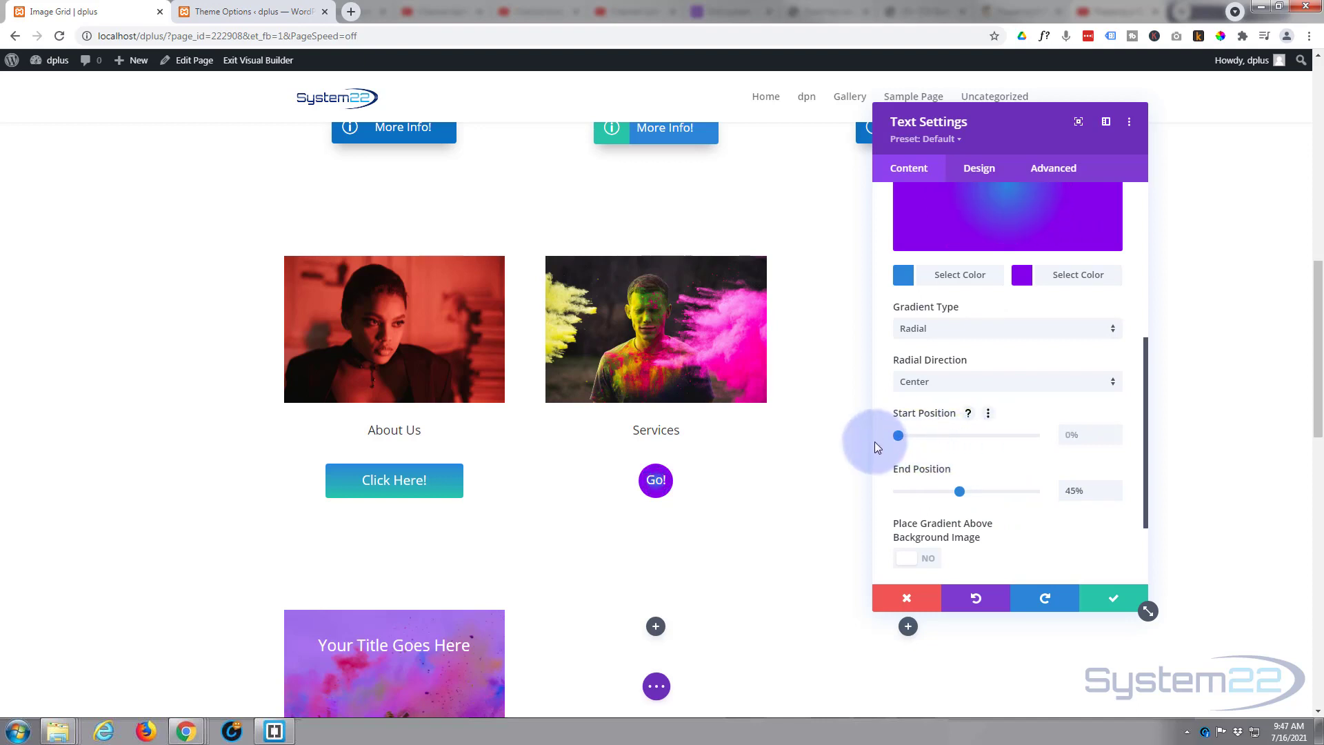
pyautogui.moveTo(958, 488); pyautogui.dragTo(1045, 493)
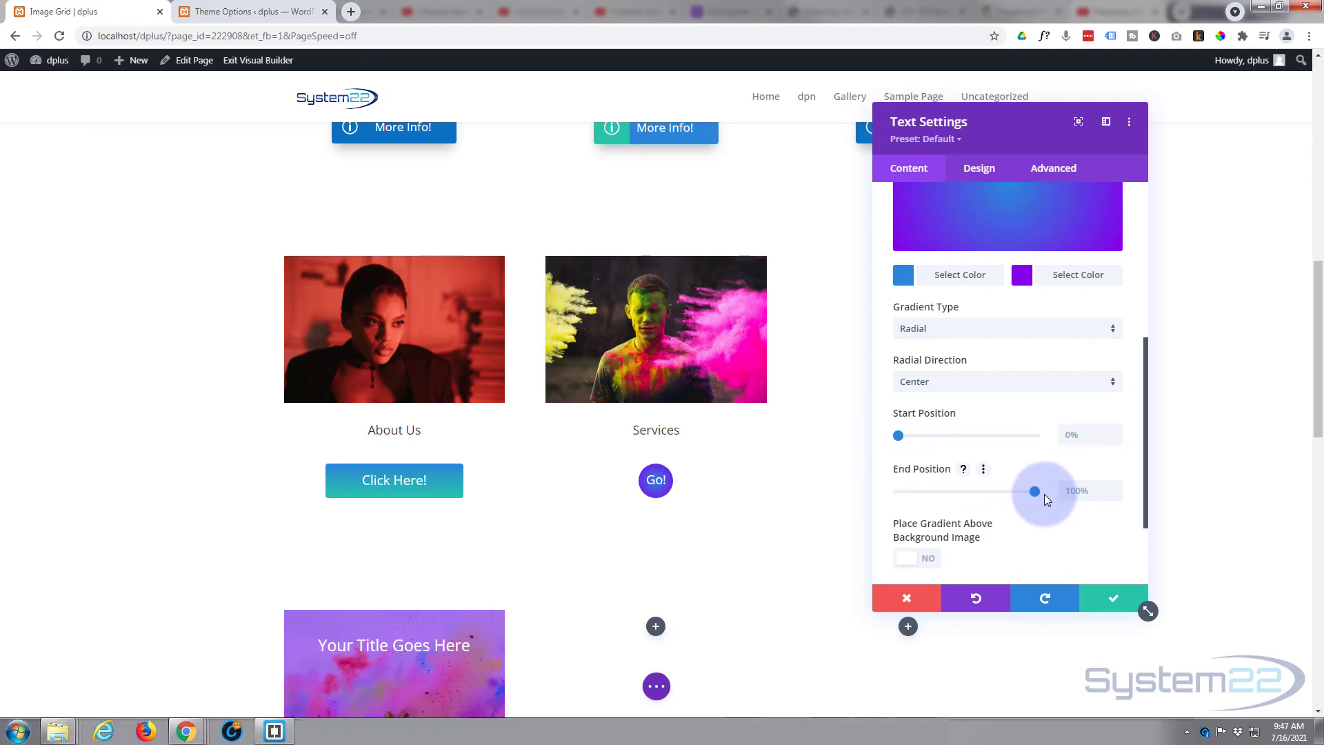
pyautogui.moveTo(1042, 491); pyautogui.dragTo(1038, 490)
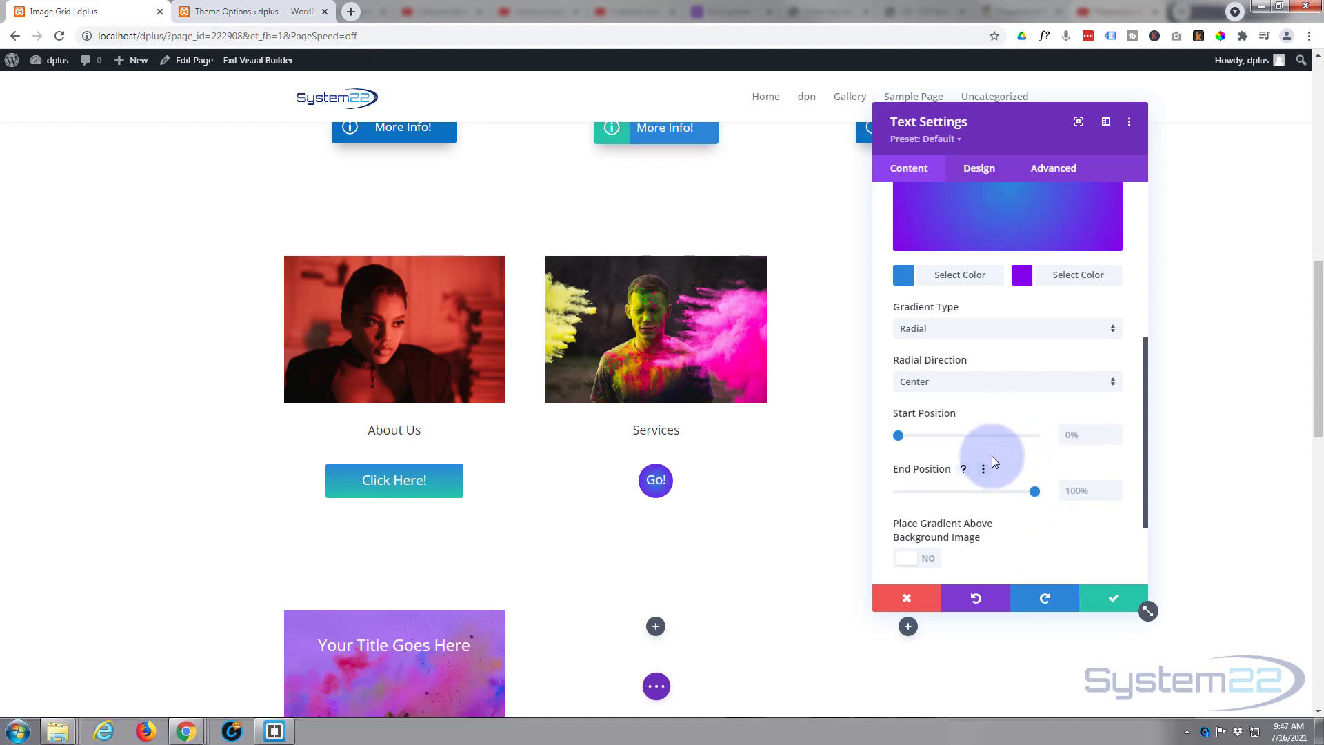
# Step: Apply the box shadow preset that casts a soft shadow directly below the text module
pyautogui.scroll(5, 993, 461)
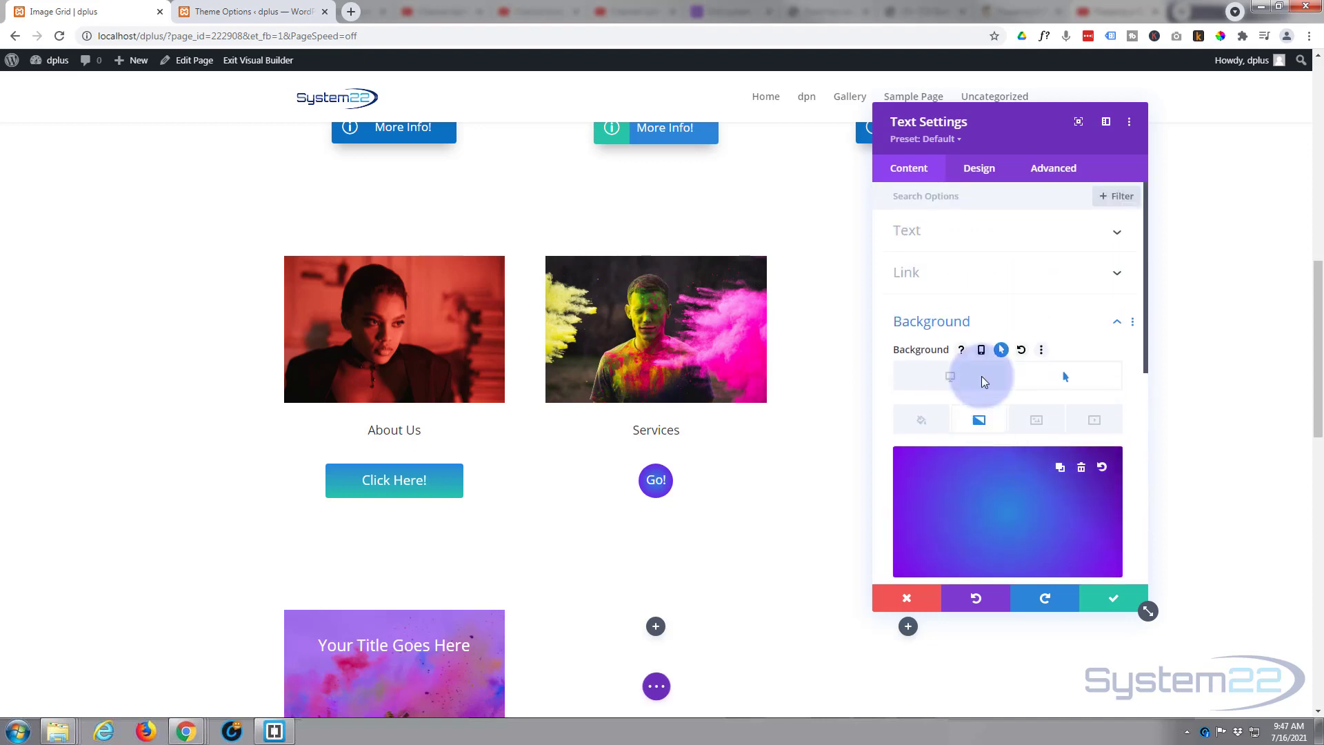
pyautogui.click(979, 171)
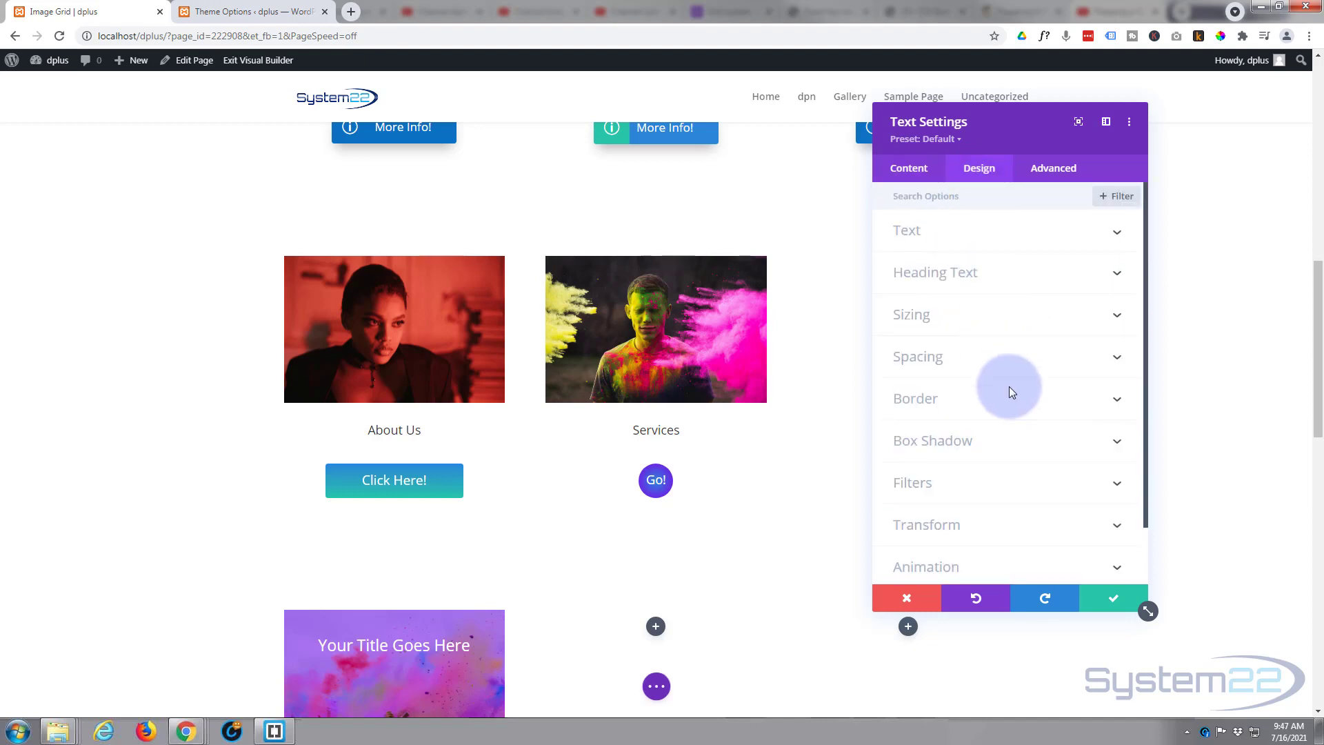
pyautogui.click(1004, 441)
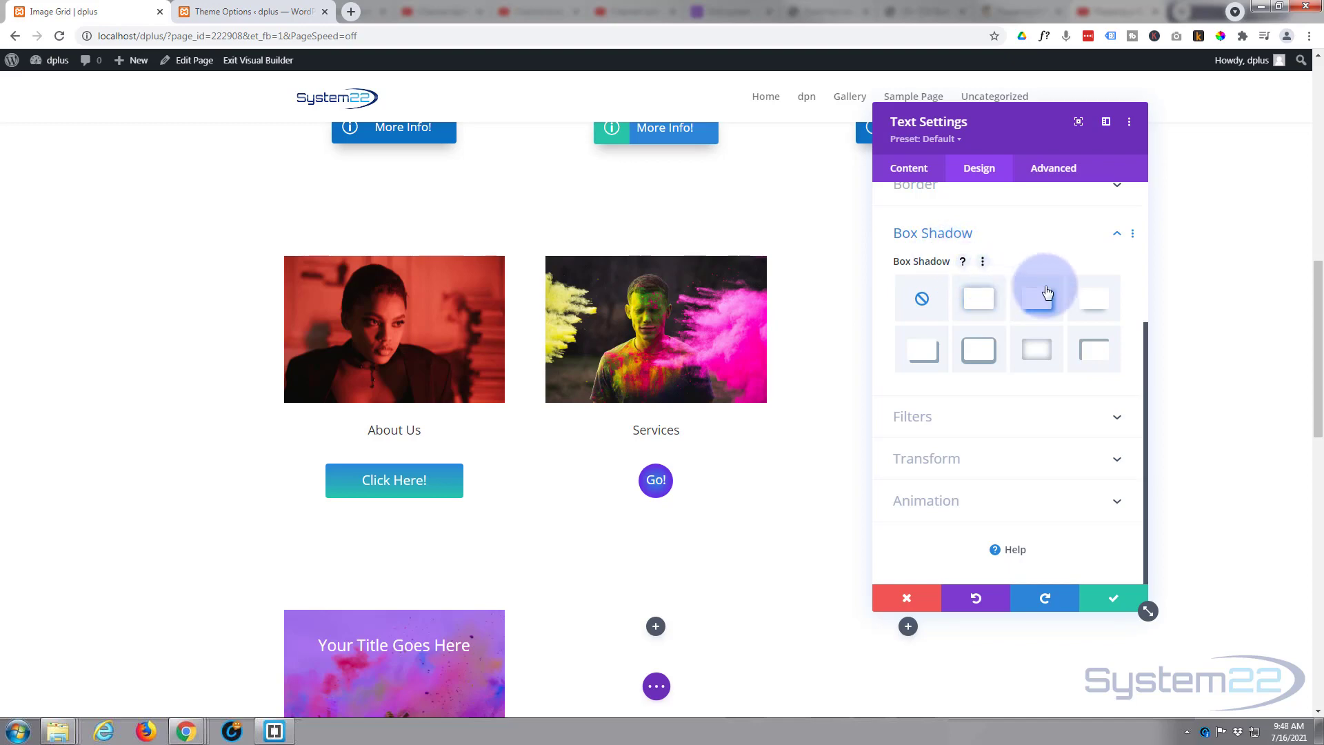
pyautogui.click(1093, 304)
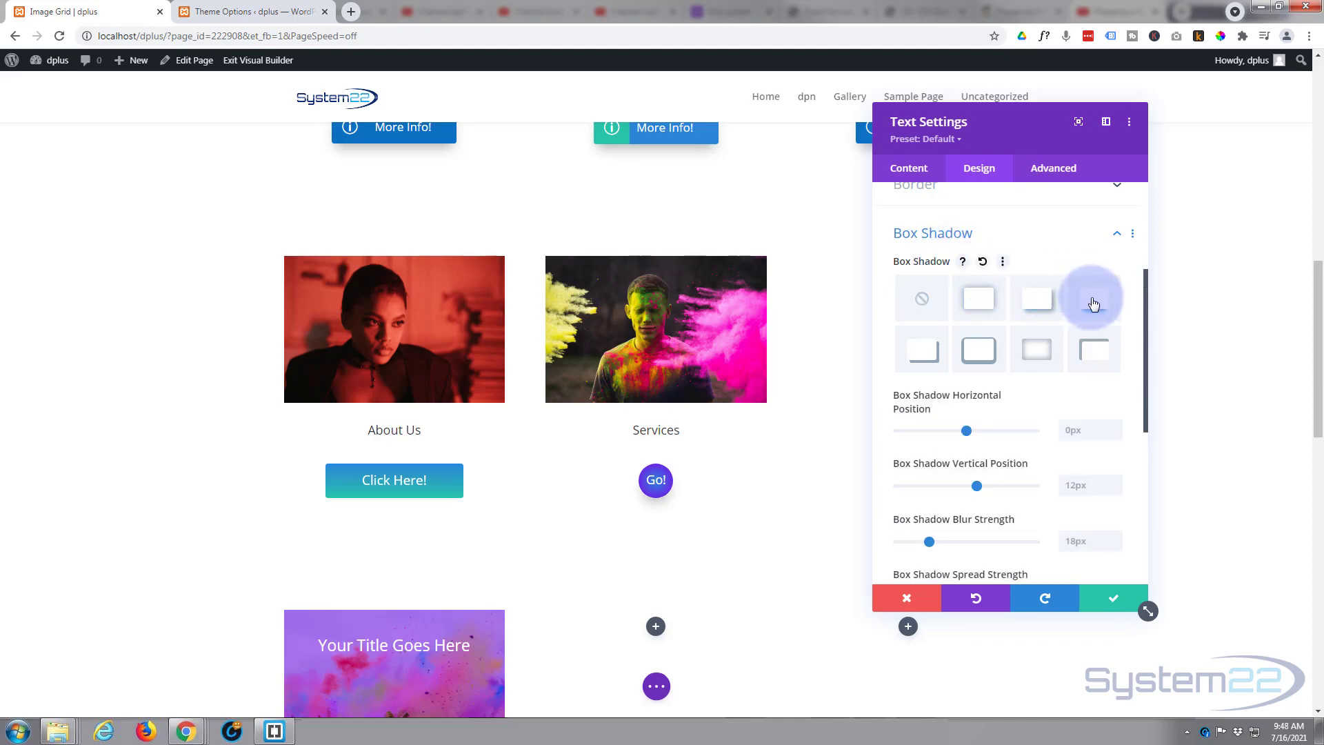
# Step: Enable a hover state for the box shadow's color and make the default desktop shadow color transparent
pyautogui.scroll(-4, 942, 345)
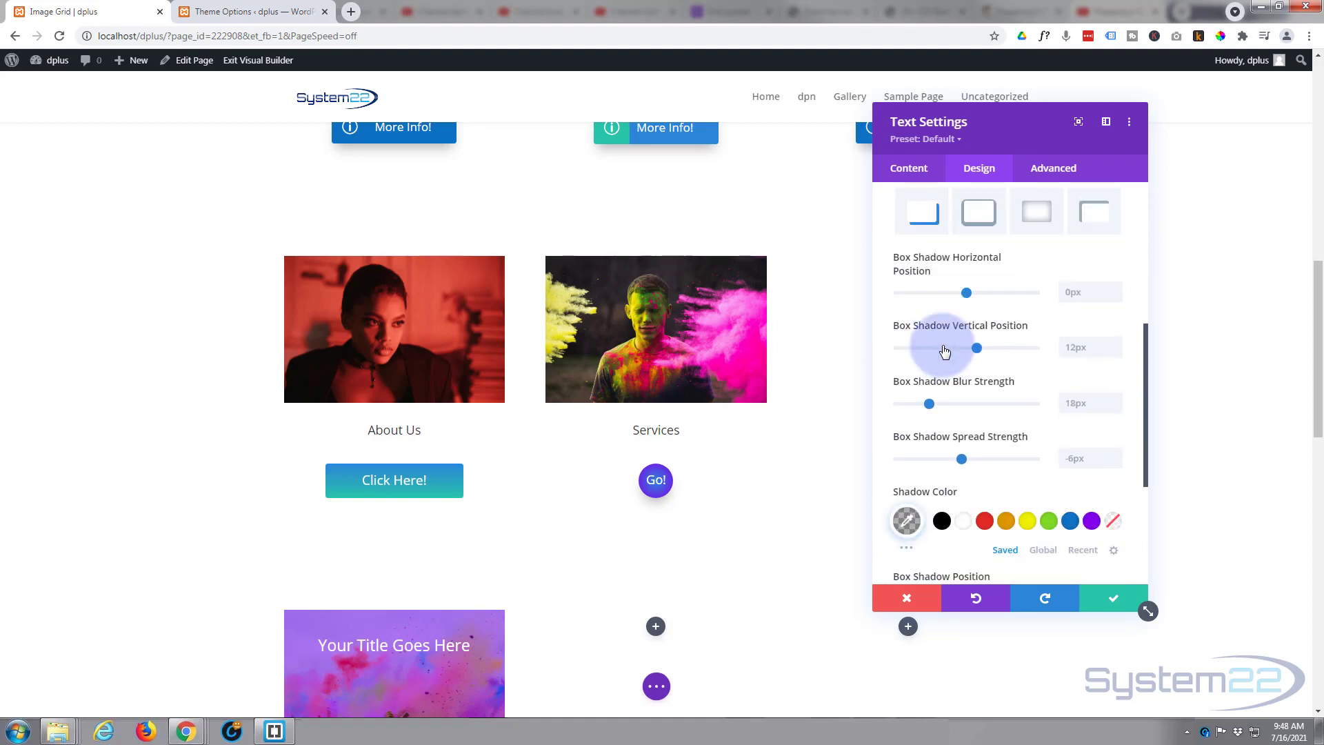
pyautogui.moveTo(896, 353)
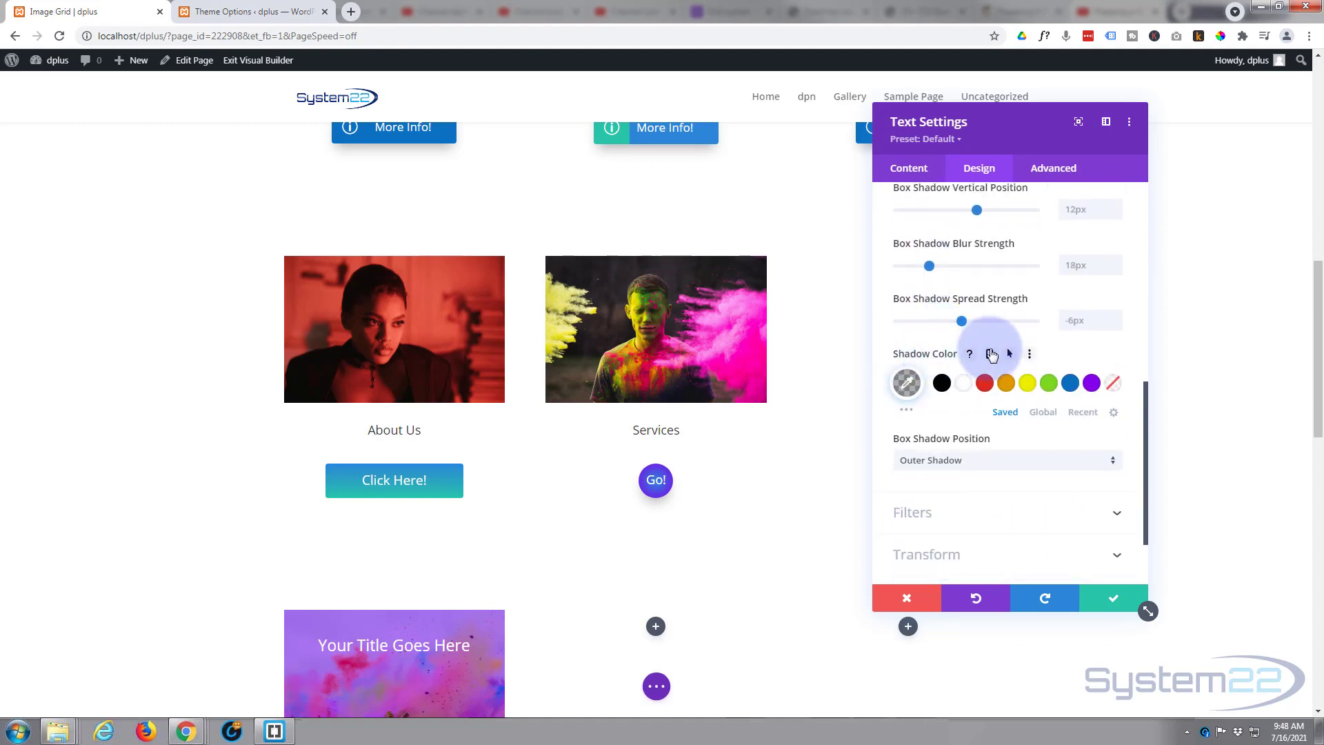
pyautogui.click(1010, 356)
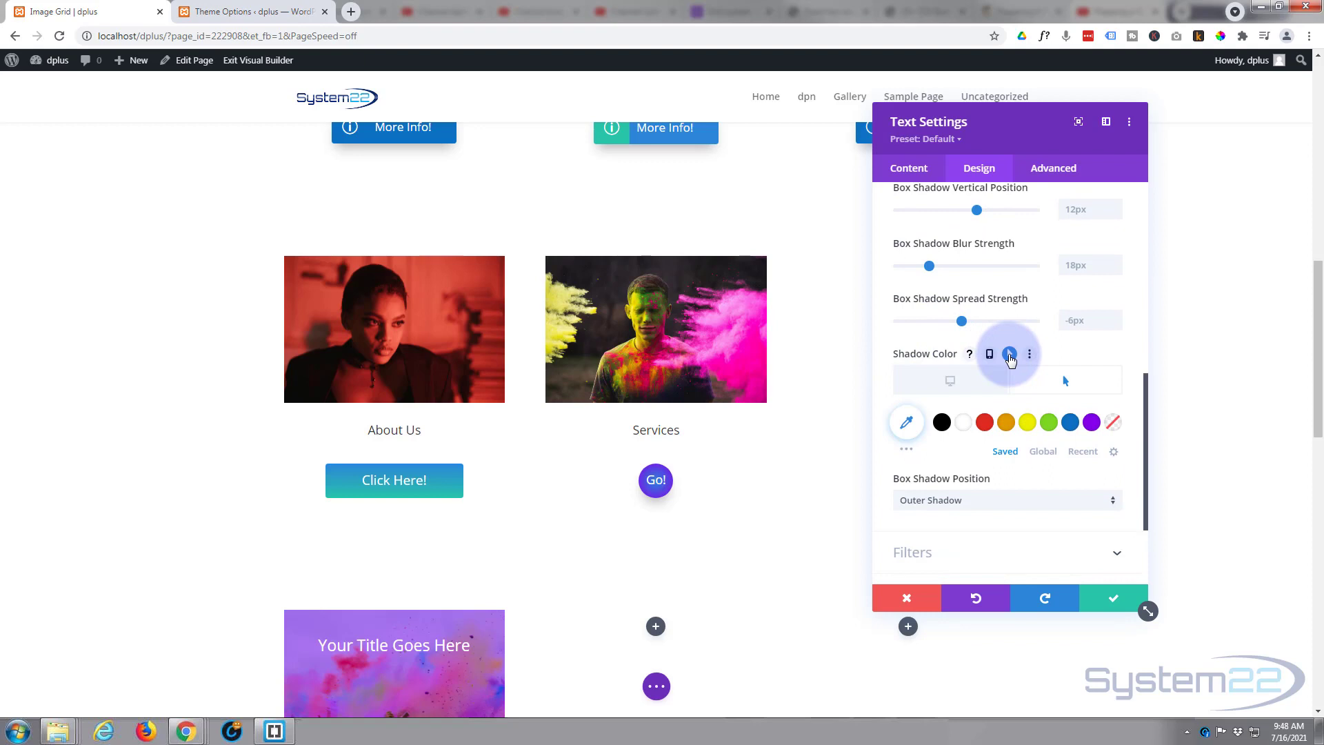
pyautogui.click(957, 387)
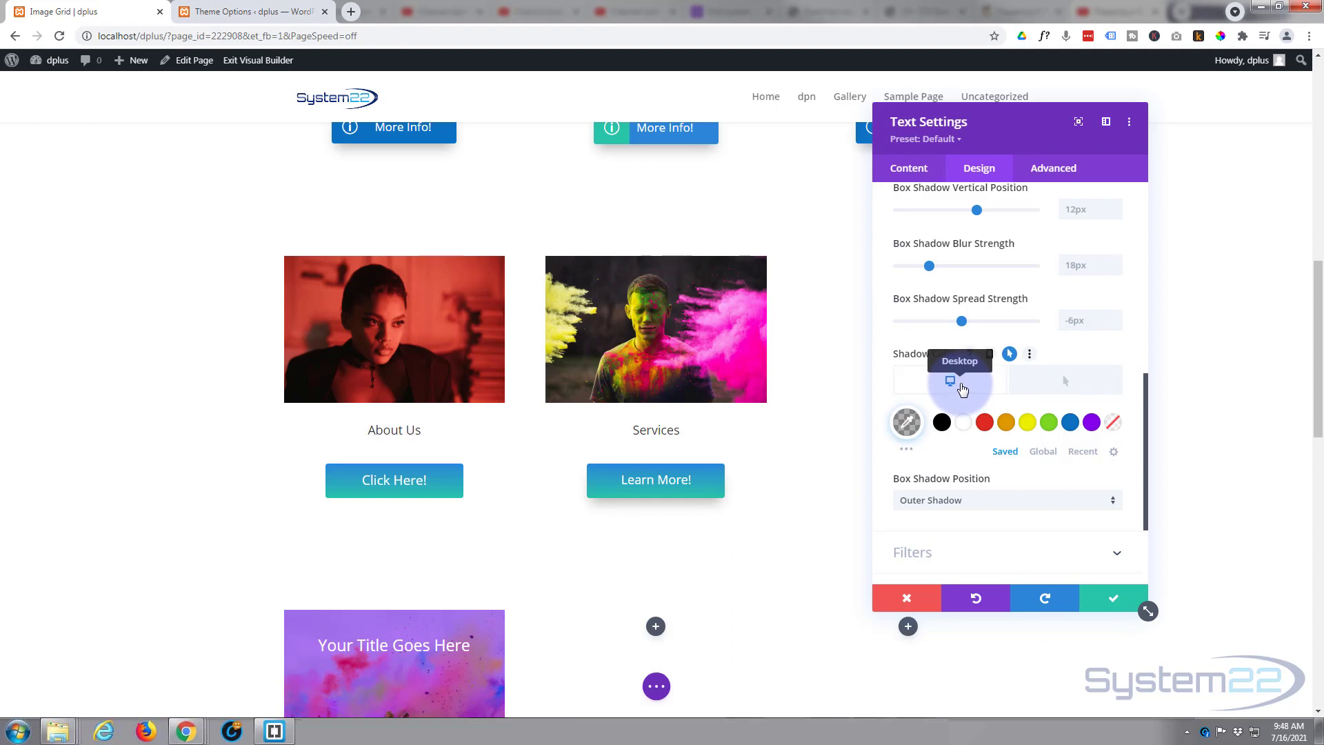
pyautogui.click(1113, 423)
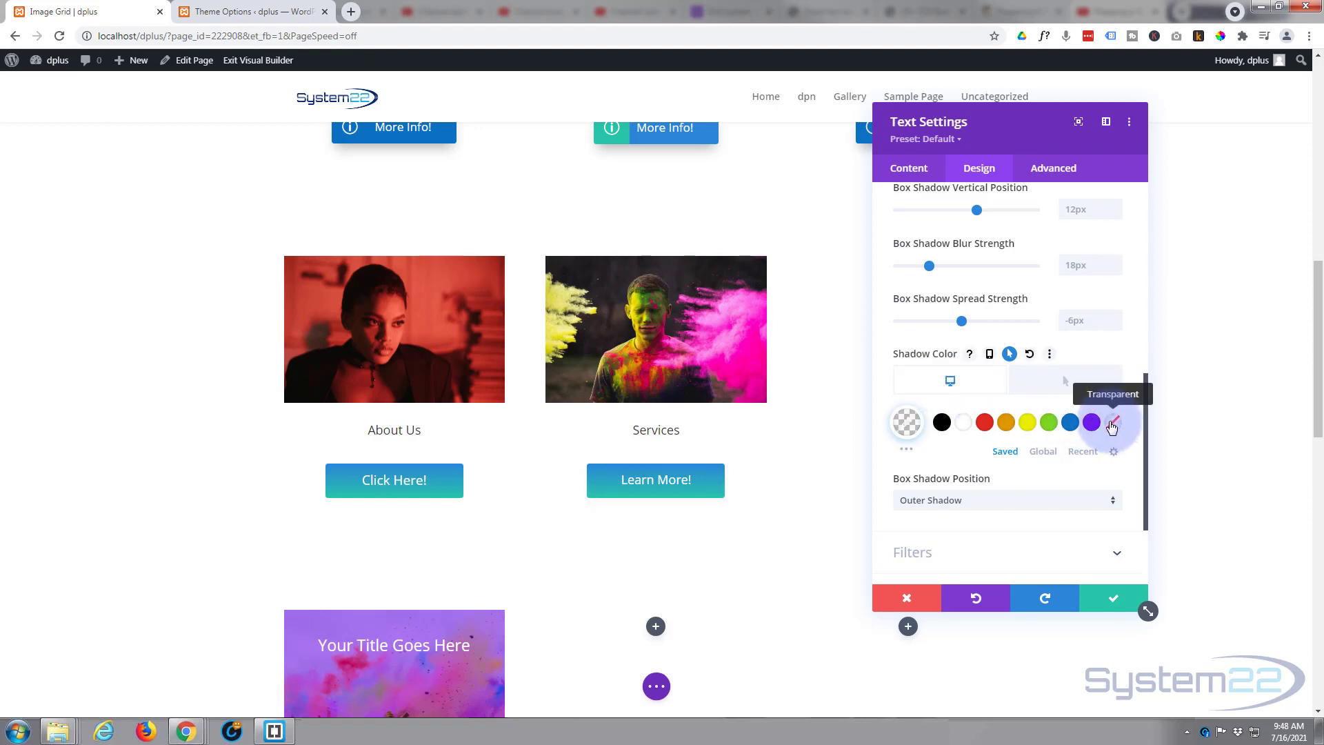
# Step: Set the hover shadow color to semi-transparent black, rgba(0,0,0,0.46), and compare the default and hover states
pyautogui.click(1066, 384)
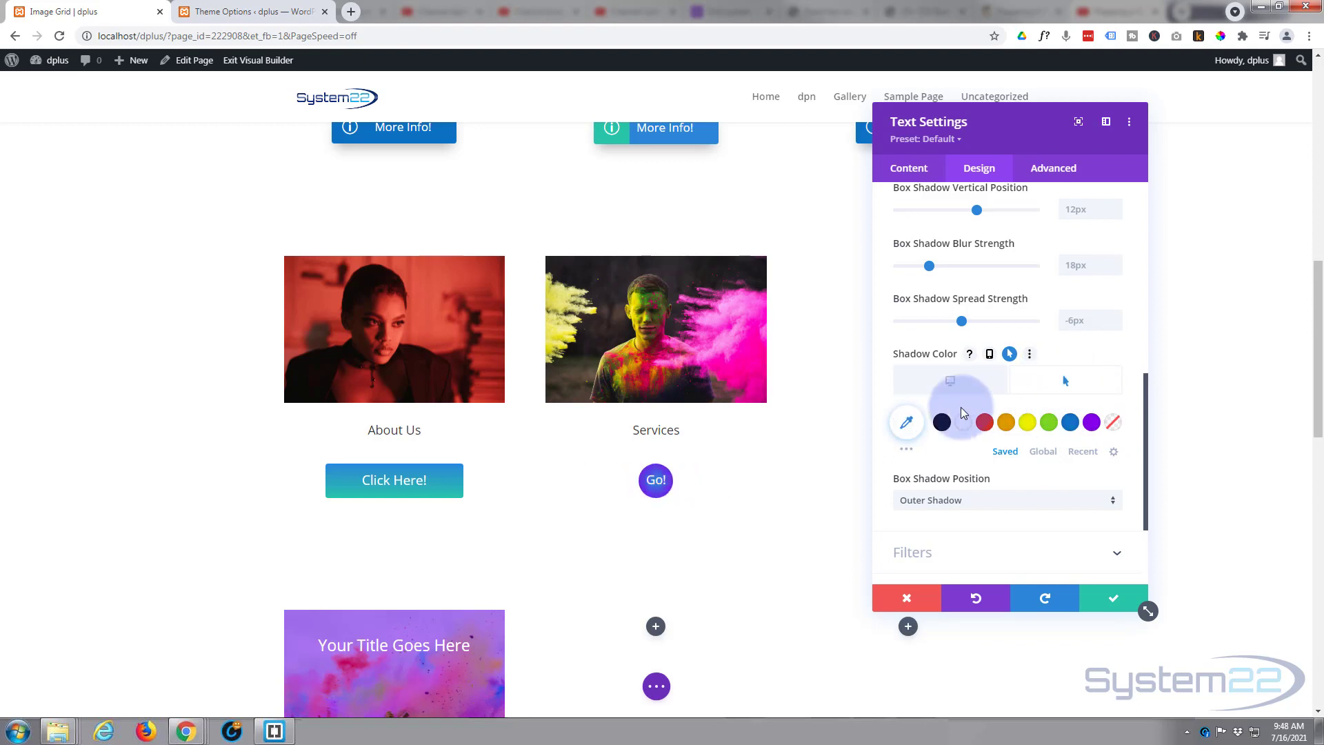
pyautogui.click(942, 423)
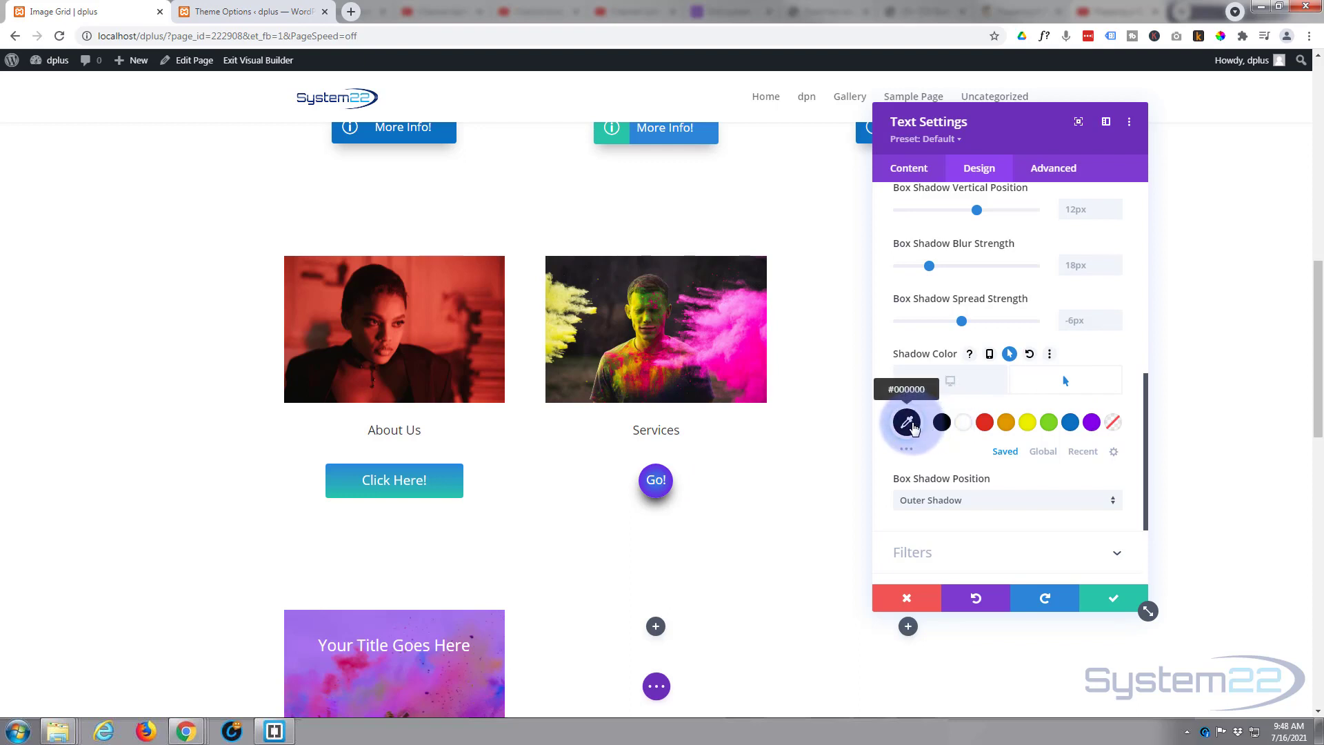
pyautogui.click(907, 423)
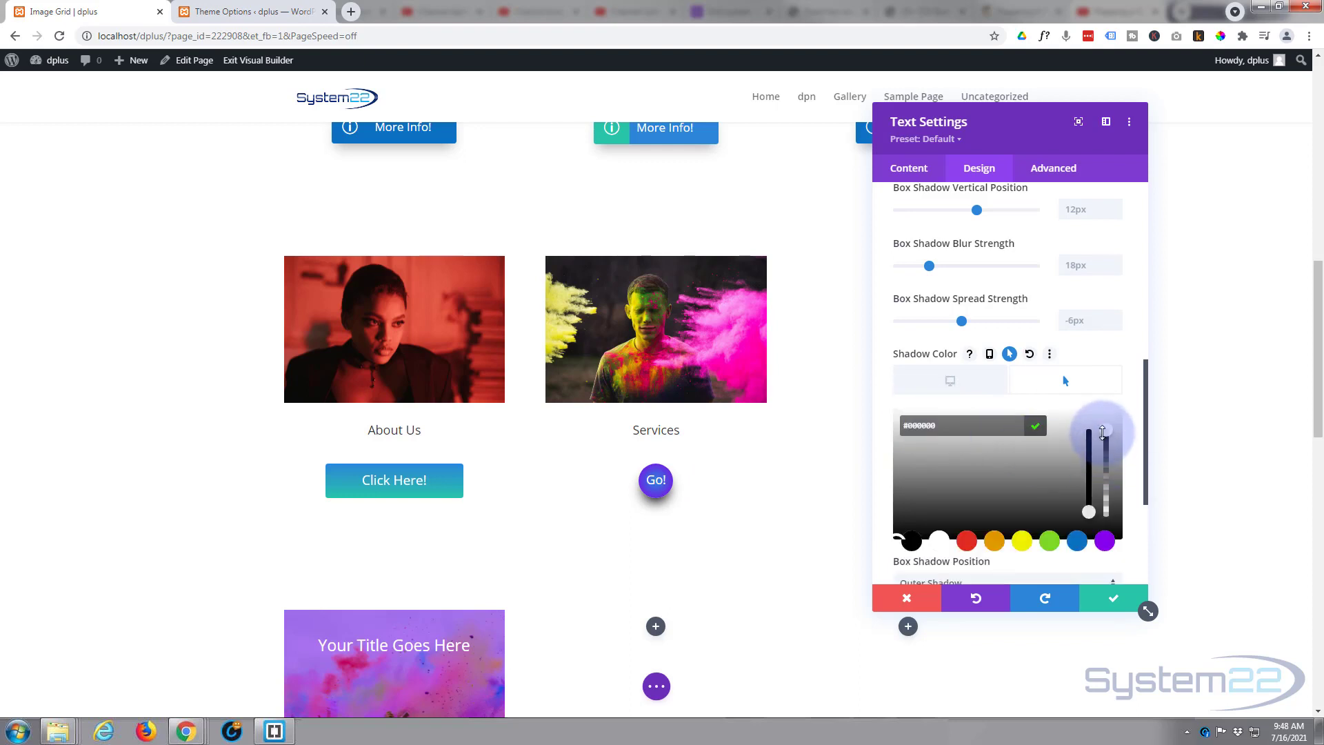
pyautogui.moveTo(1102, 431); pyautogui.dragTo(1101, 489)
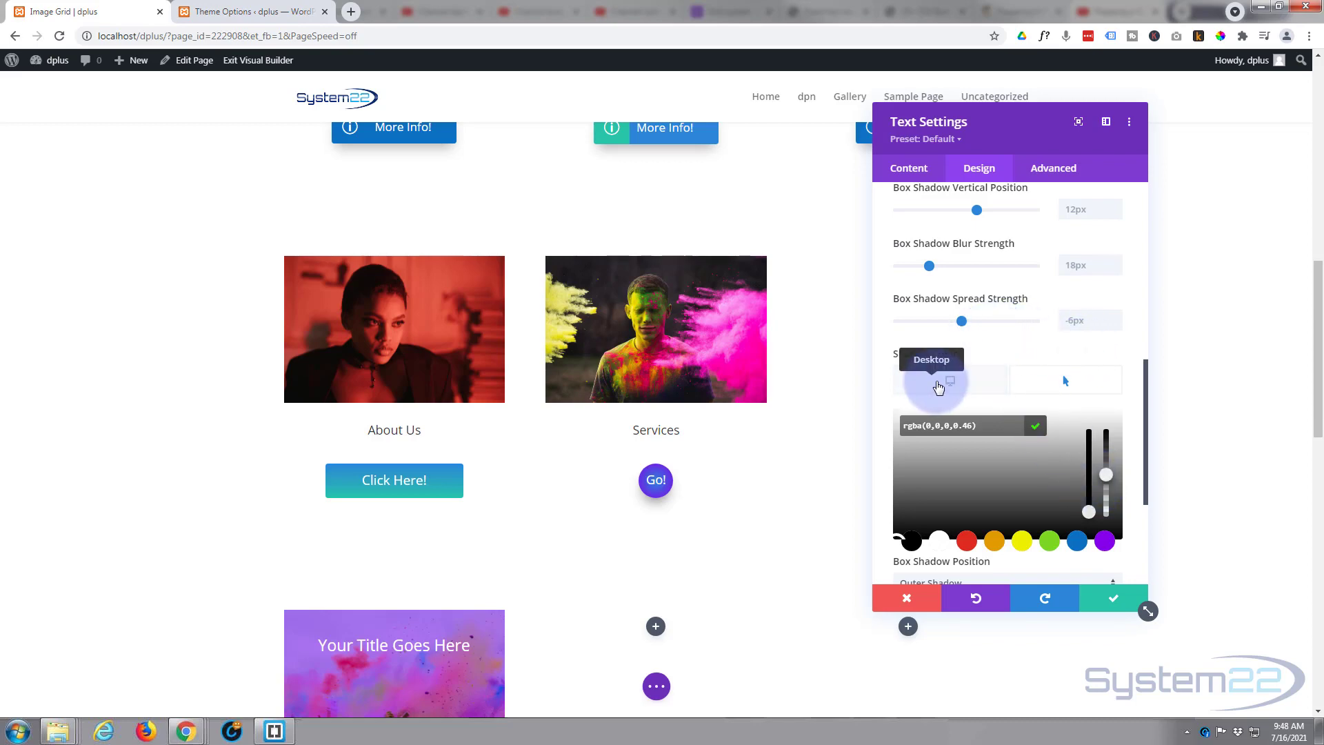
pyautogui.click(941, 382)
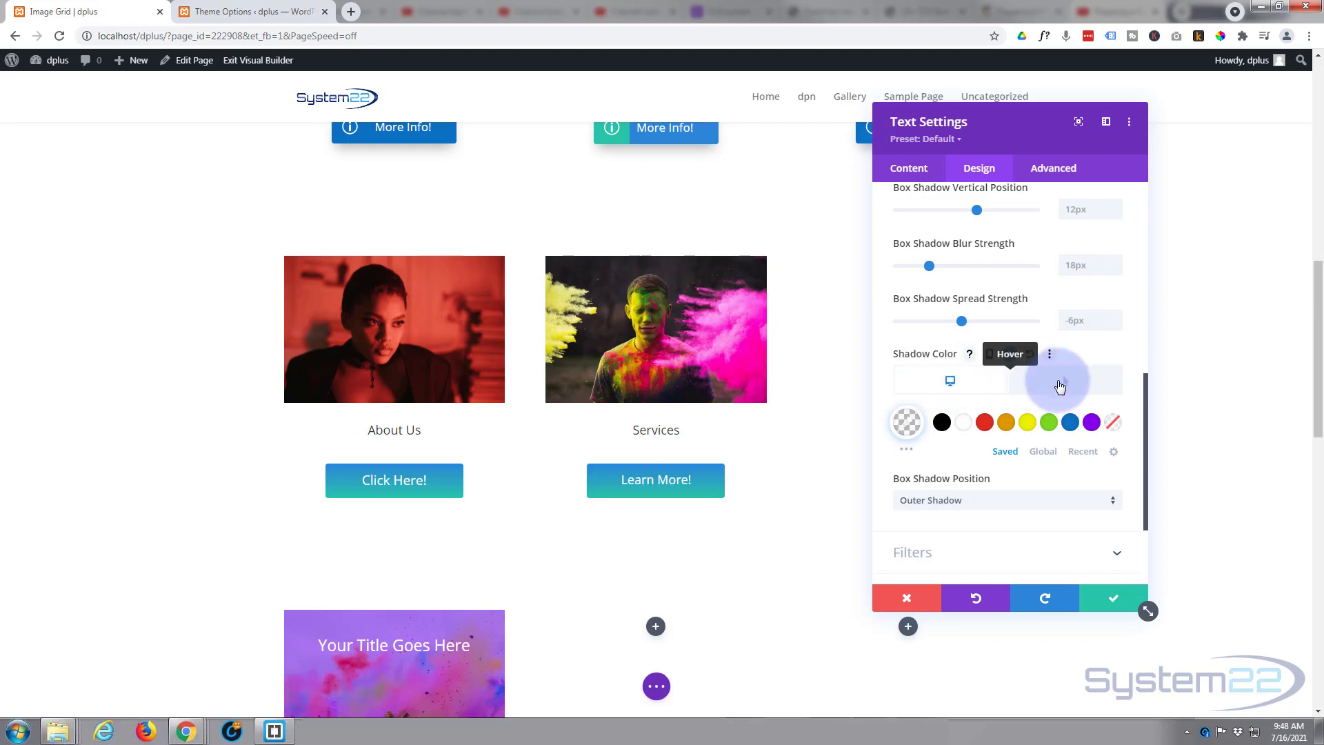
pyautogui.click(1058, 385)
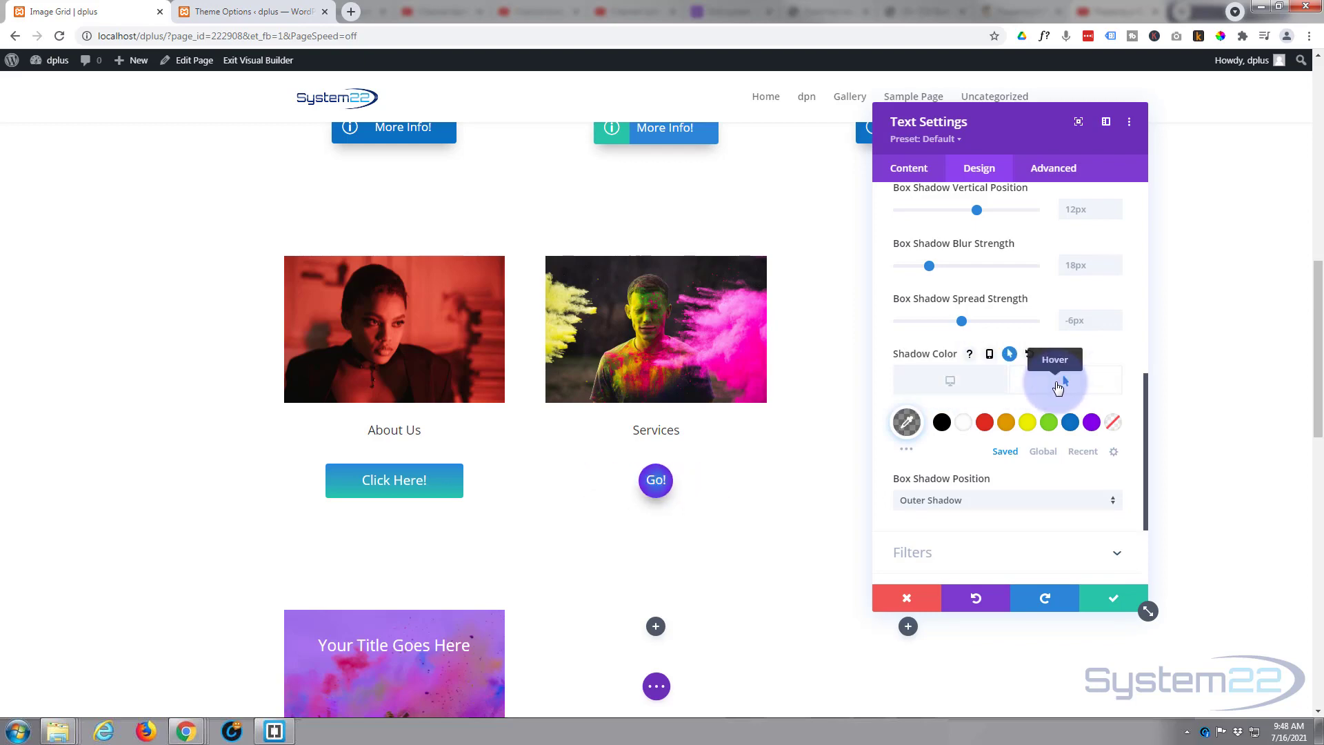
pyautogui.click(969, 385)
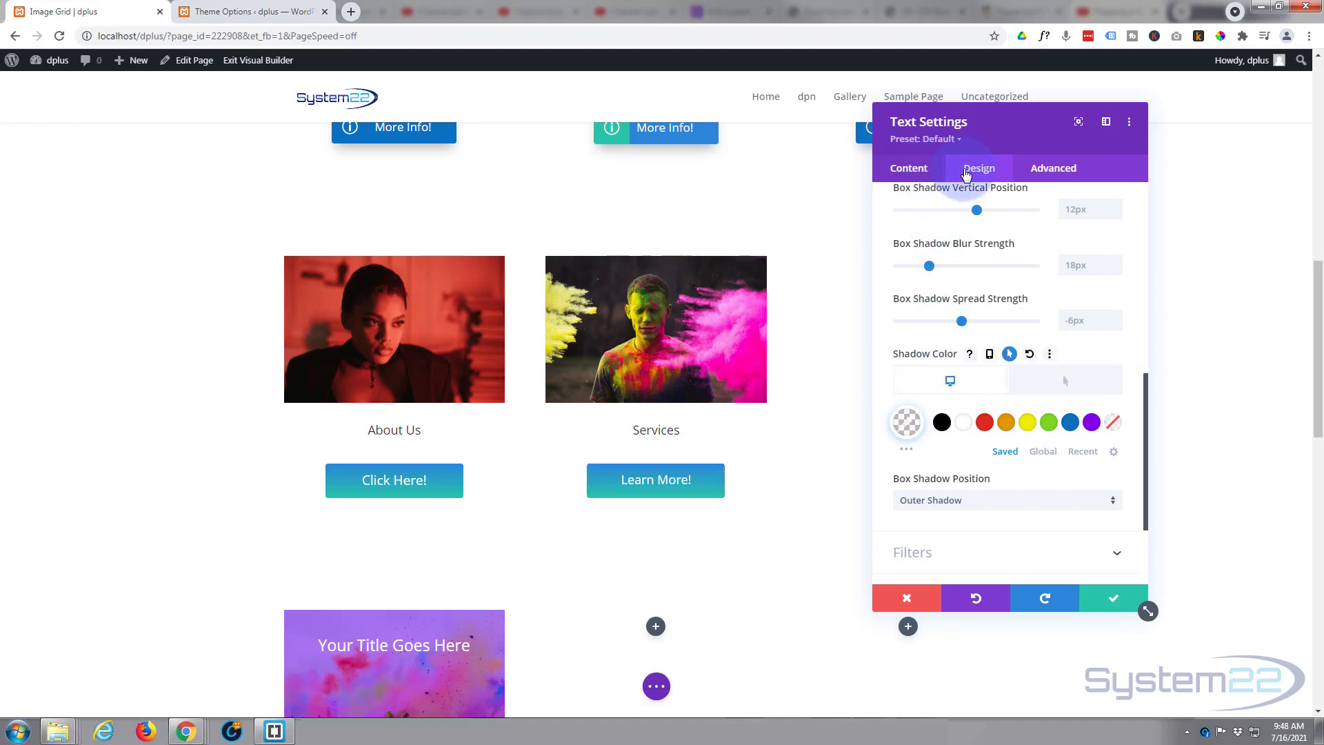
# Step: Set the text module's transition duration to 750 ms and its speed curve to Ease-In-Out, keeping the module settings
pyautogui.click(1051, 172)
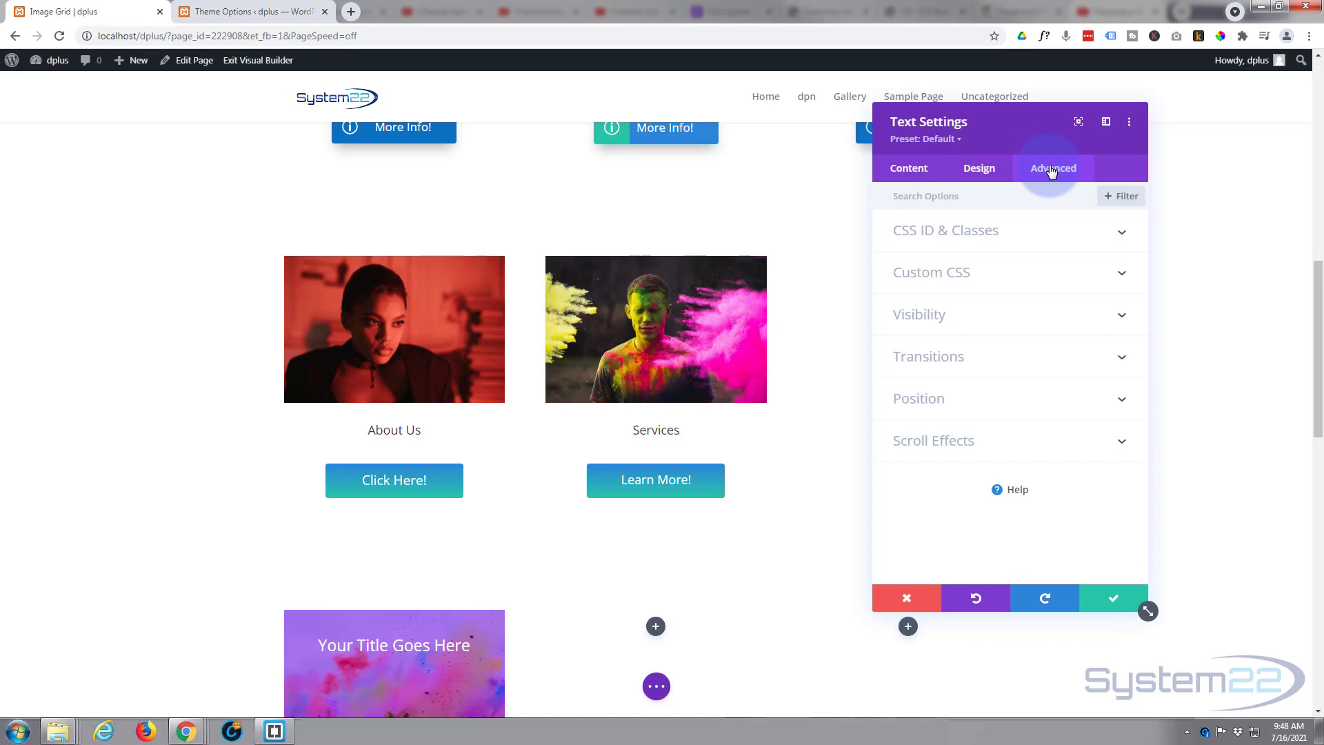
pyautogui.click(1011, 356)
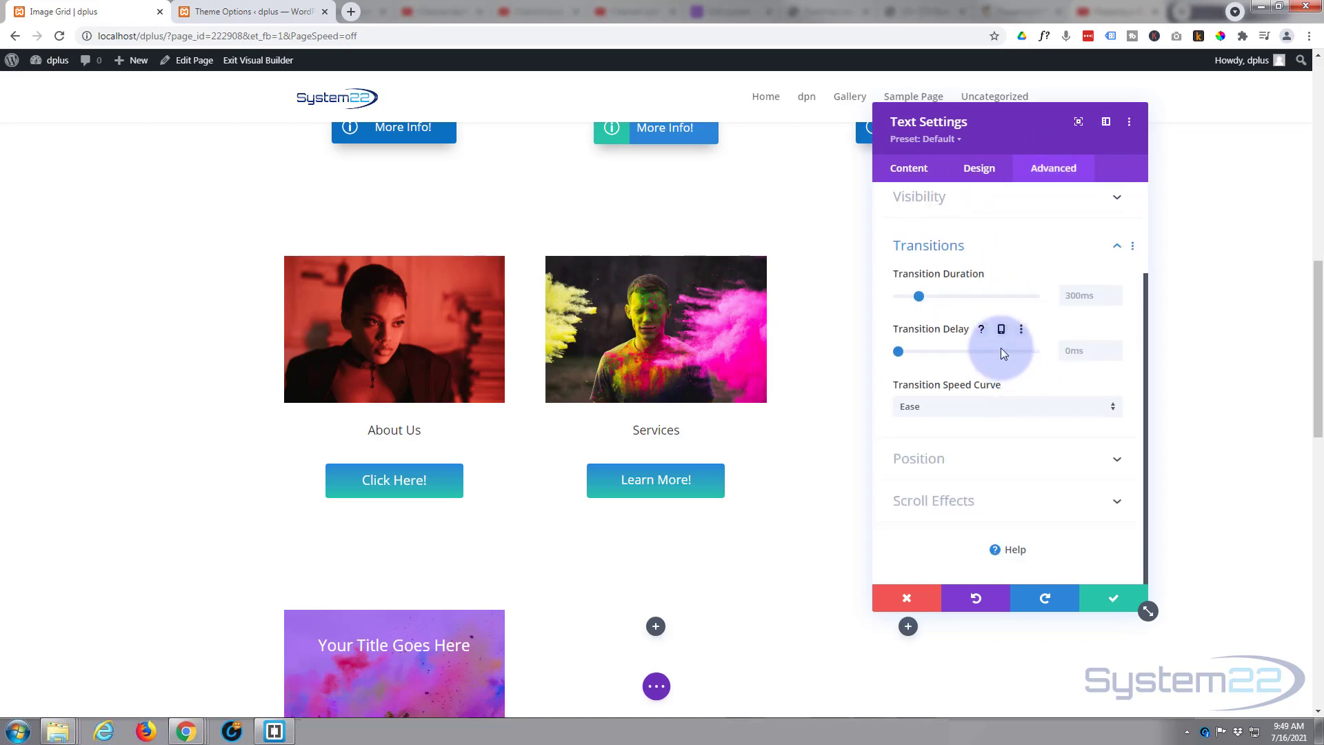
pyautogui.moveTo(918, 296); pyautogui.dragTo(942, 297)
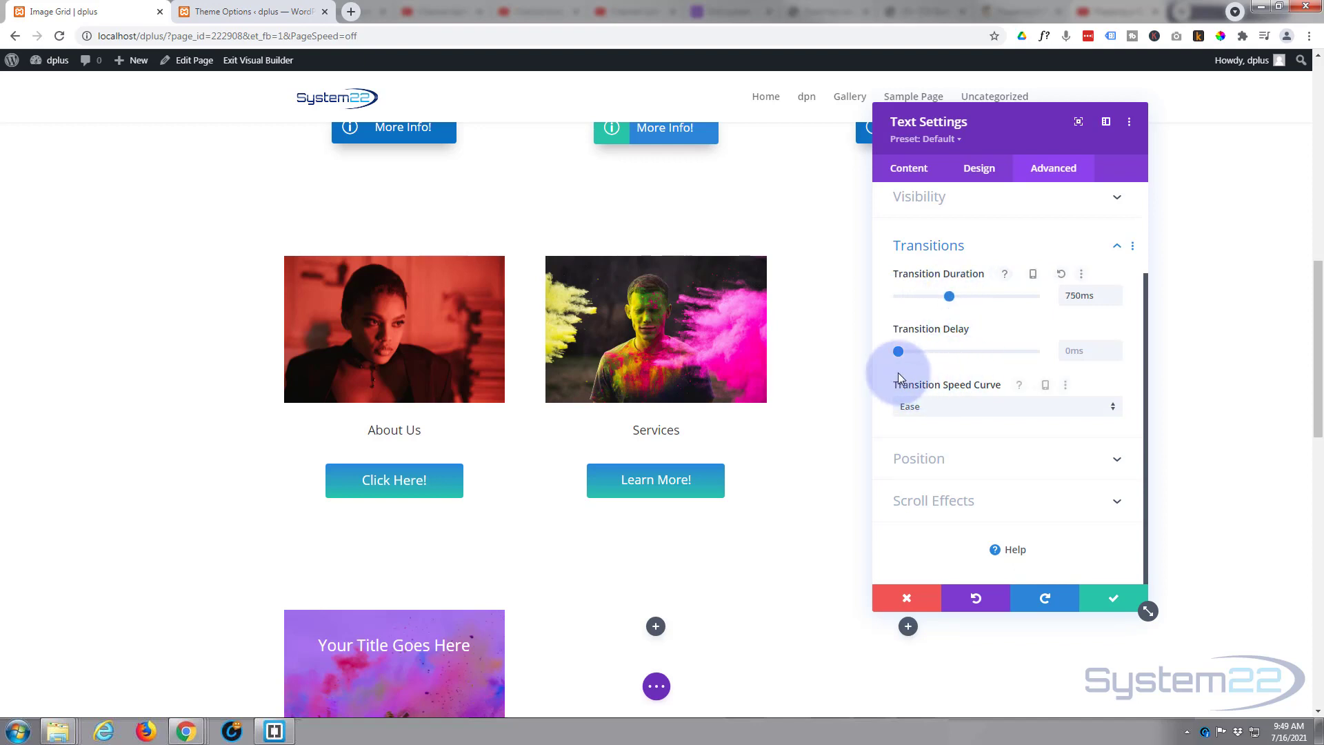
pyautogui.click(958, 411)
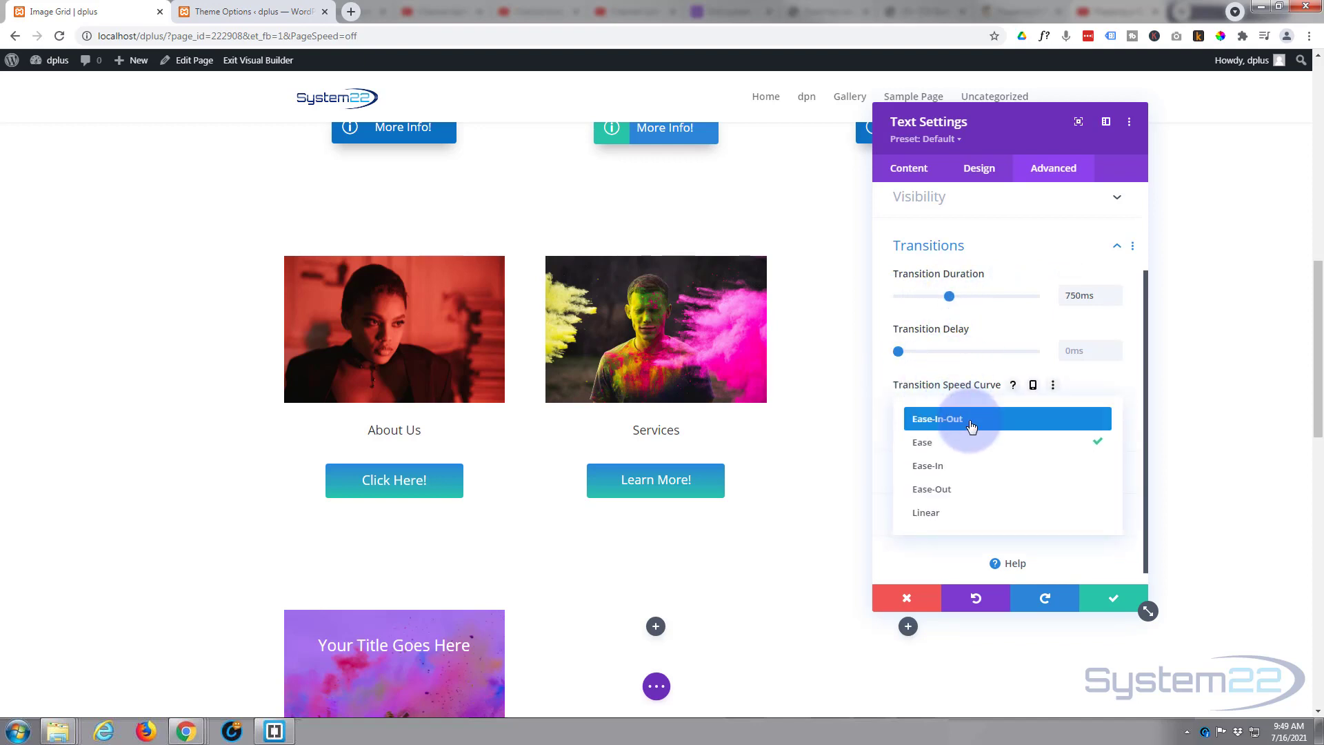
pyautogui.click(972, 422)
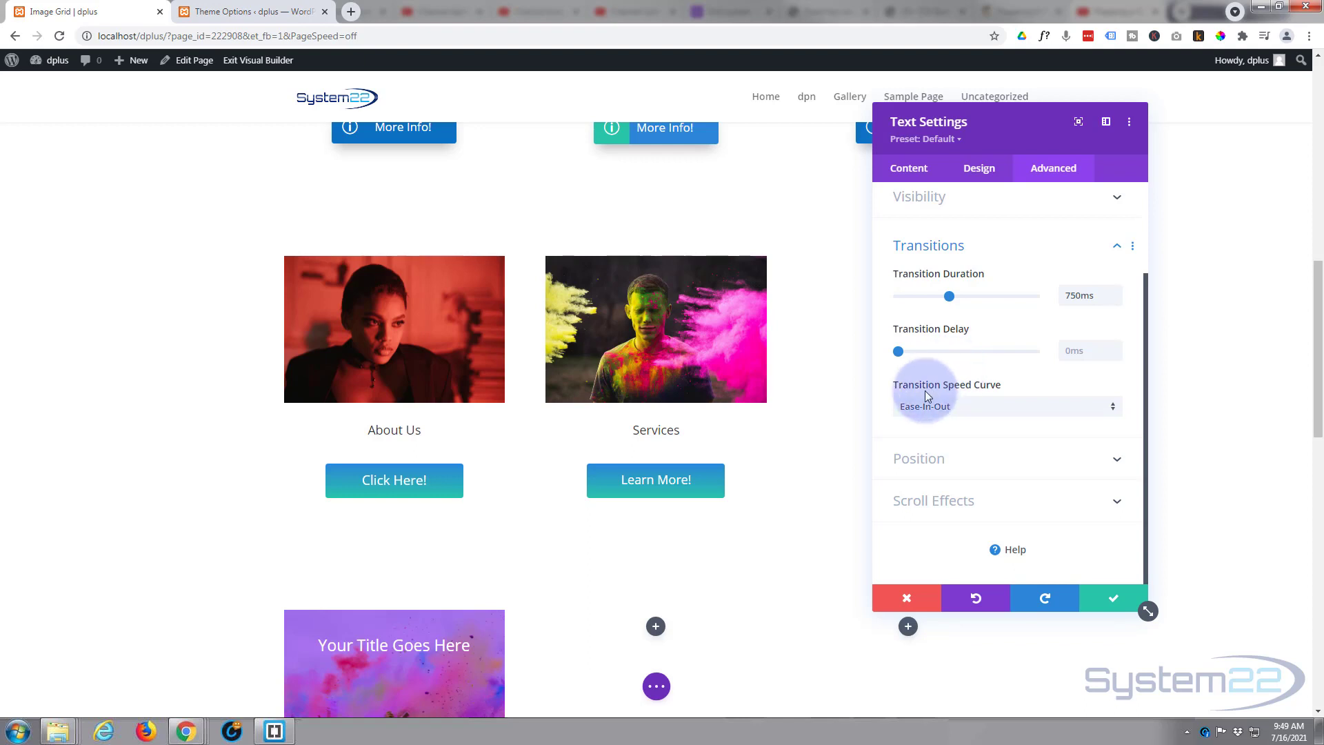
pyautogui.click(935, 407)
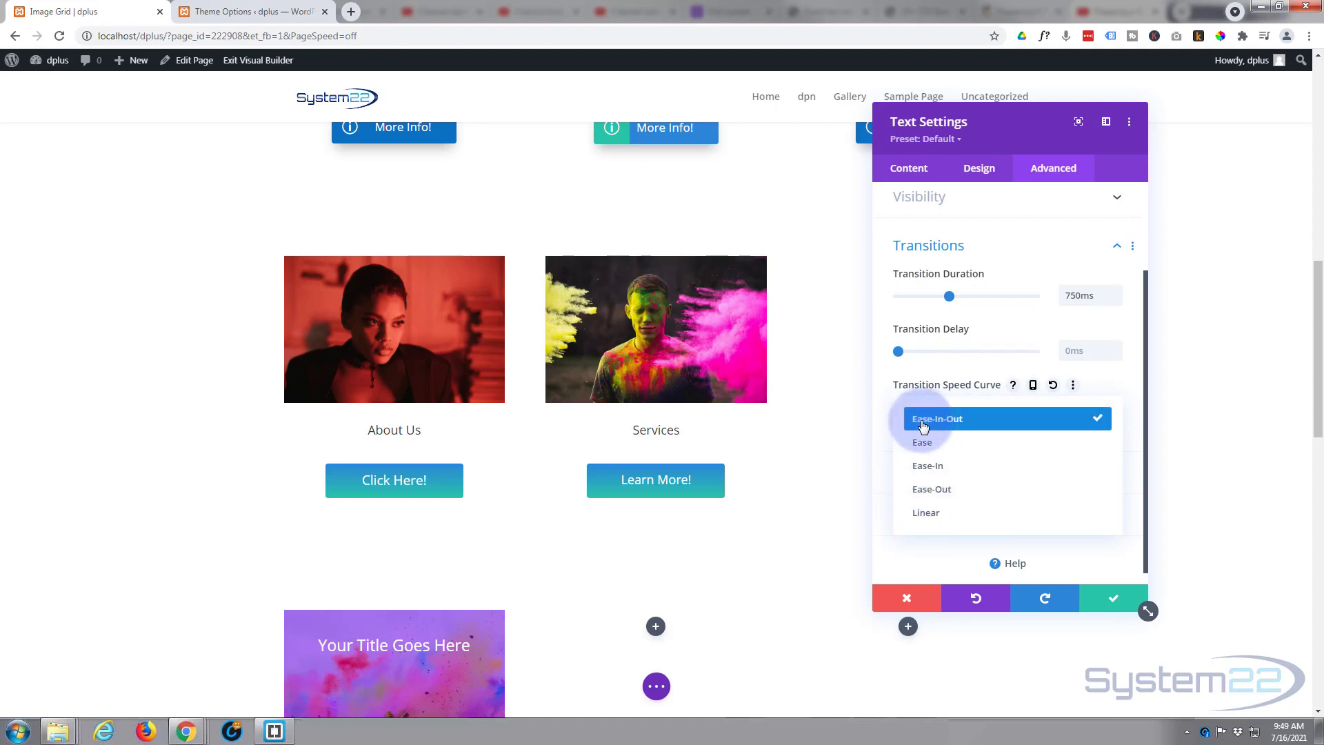
pyautogui.click(887, 371)
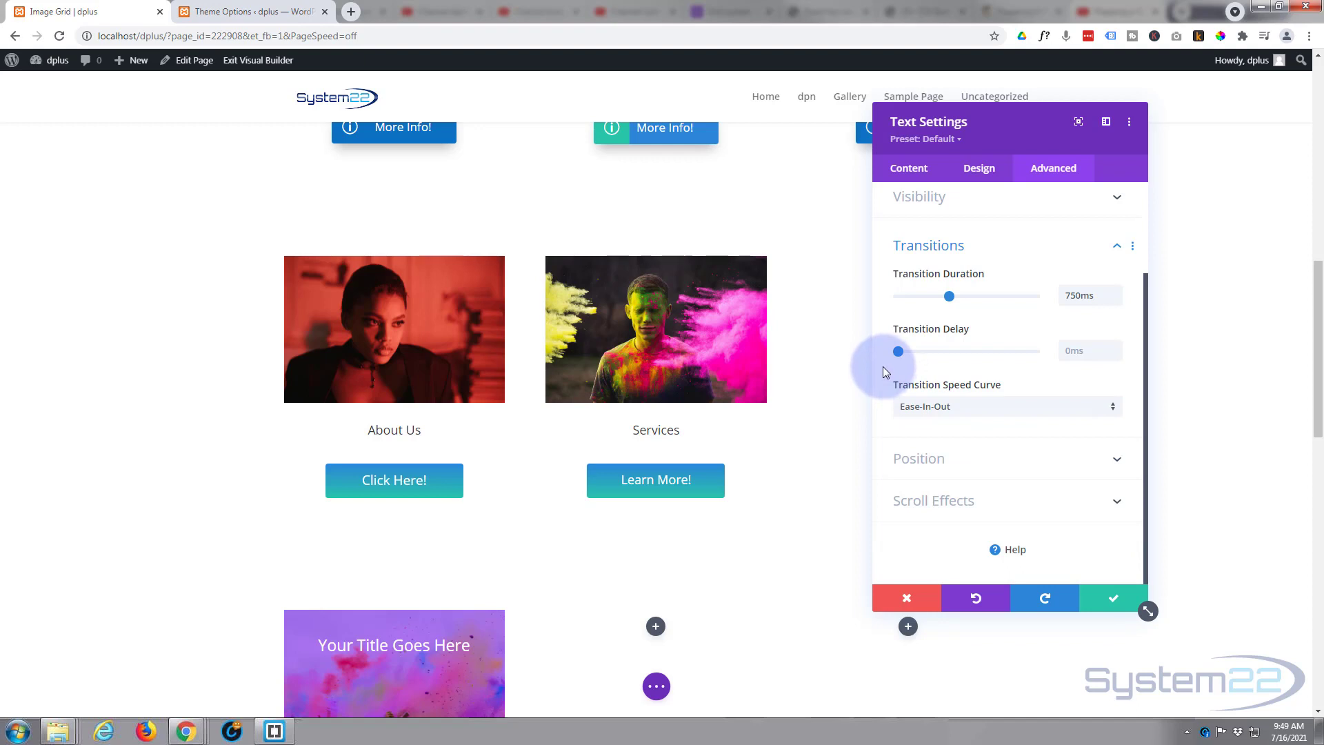
pyautogui.click(1116, 600)
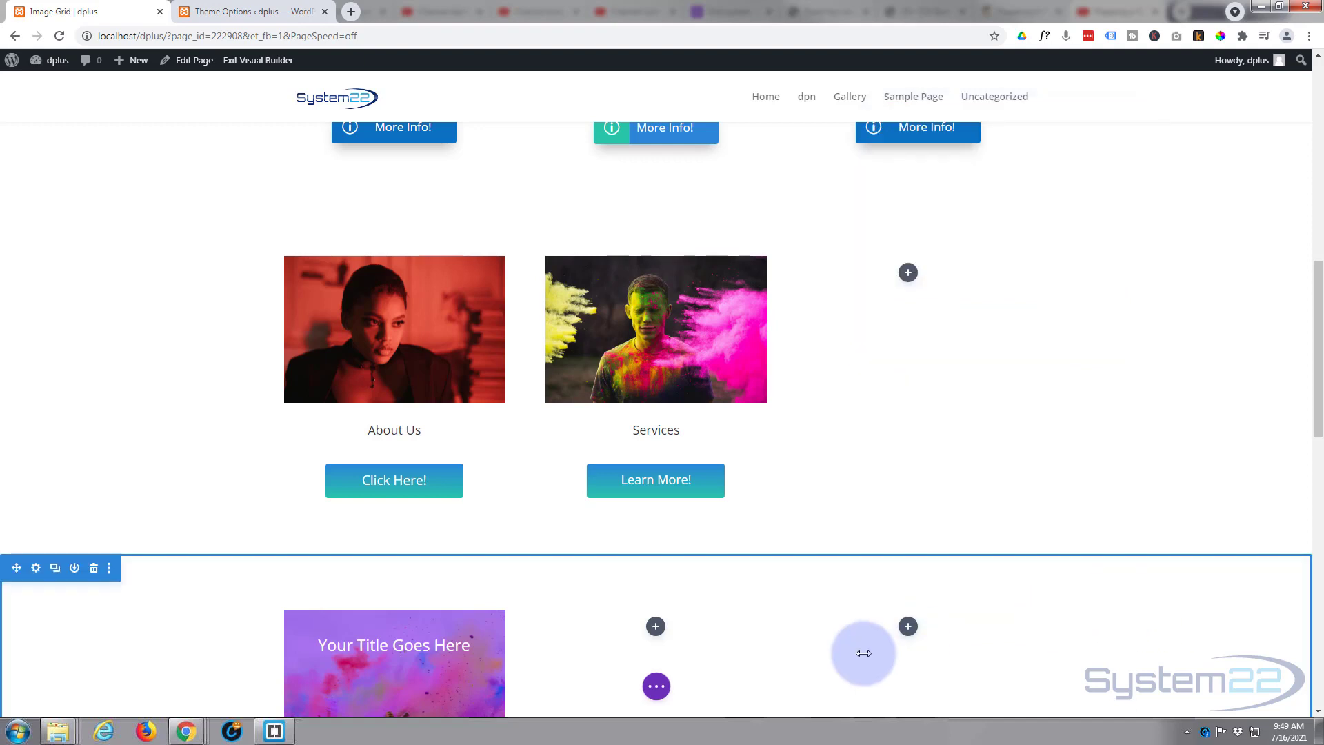
# Step: Save the page as a draft and exit the Visual Builder to the front-end page
pyautogui.click(656, 687)
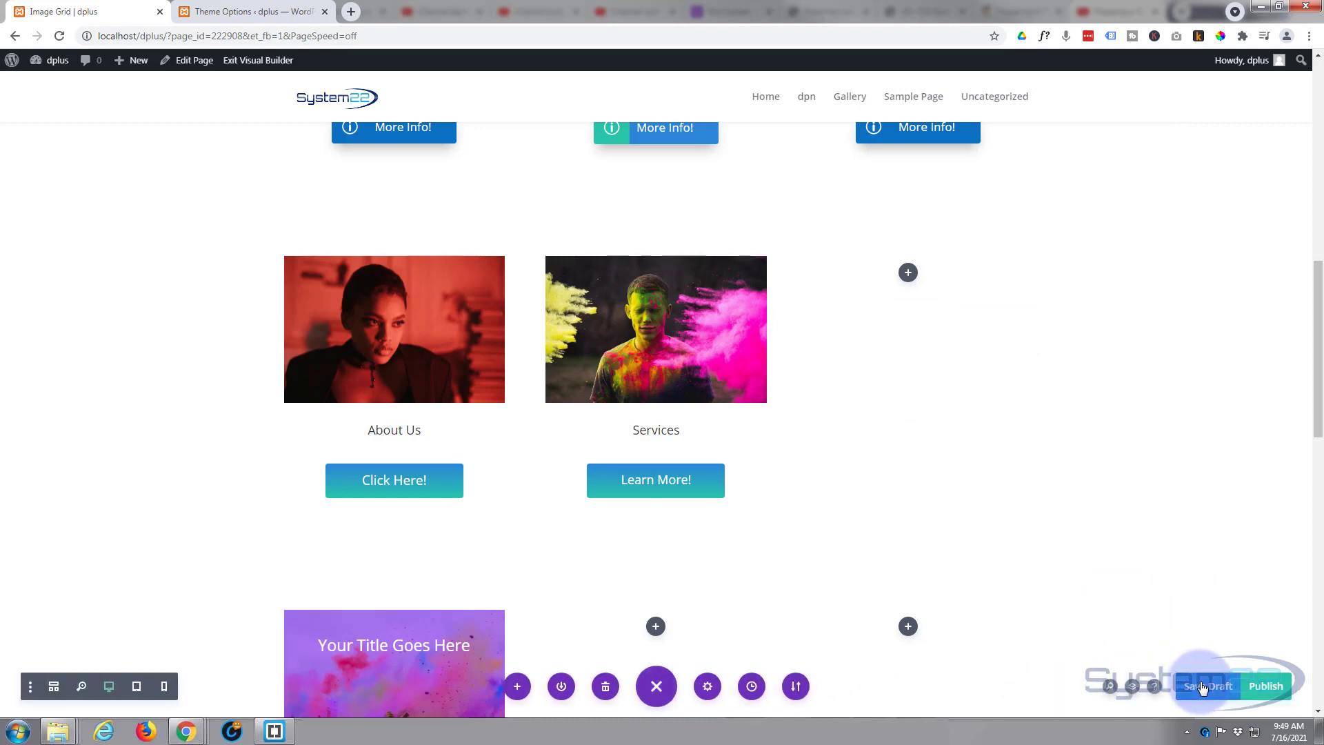
pyautogui.click(1202, 687)
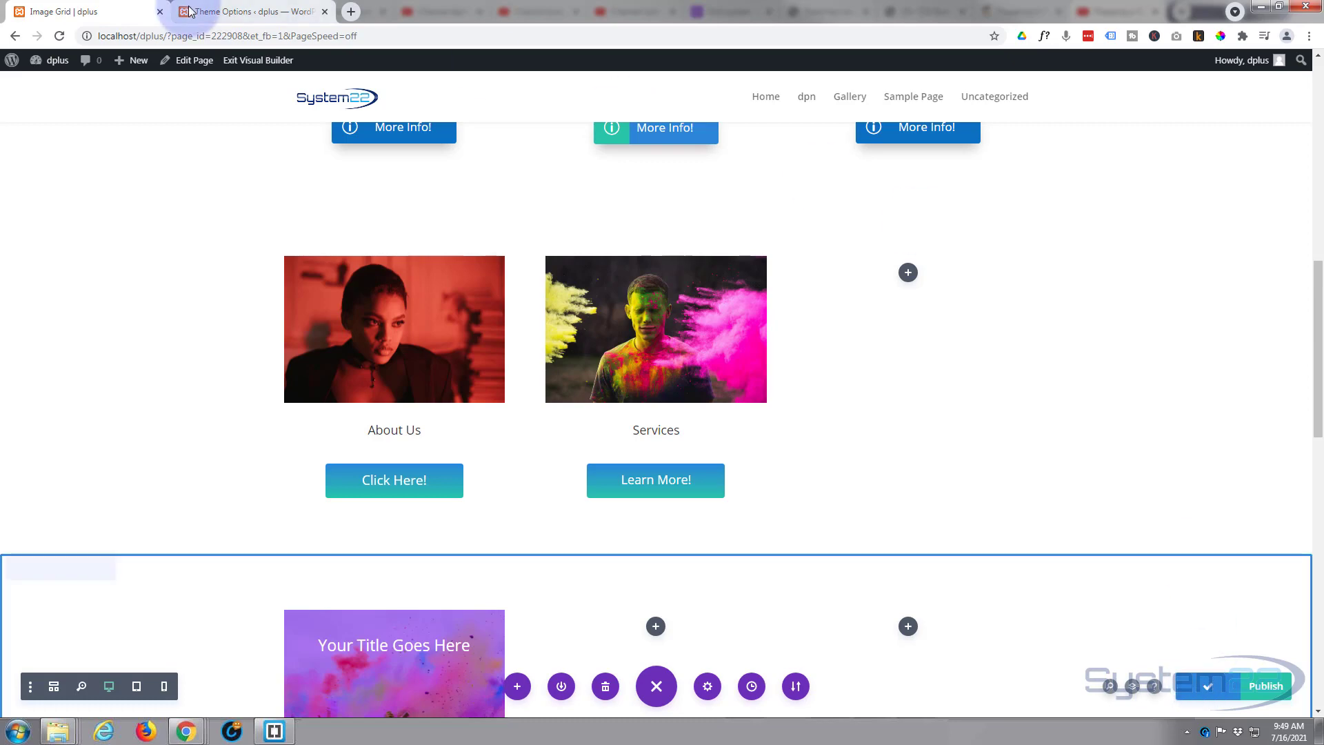
pyautogui.click(249, 64)
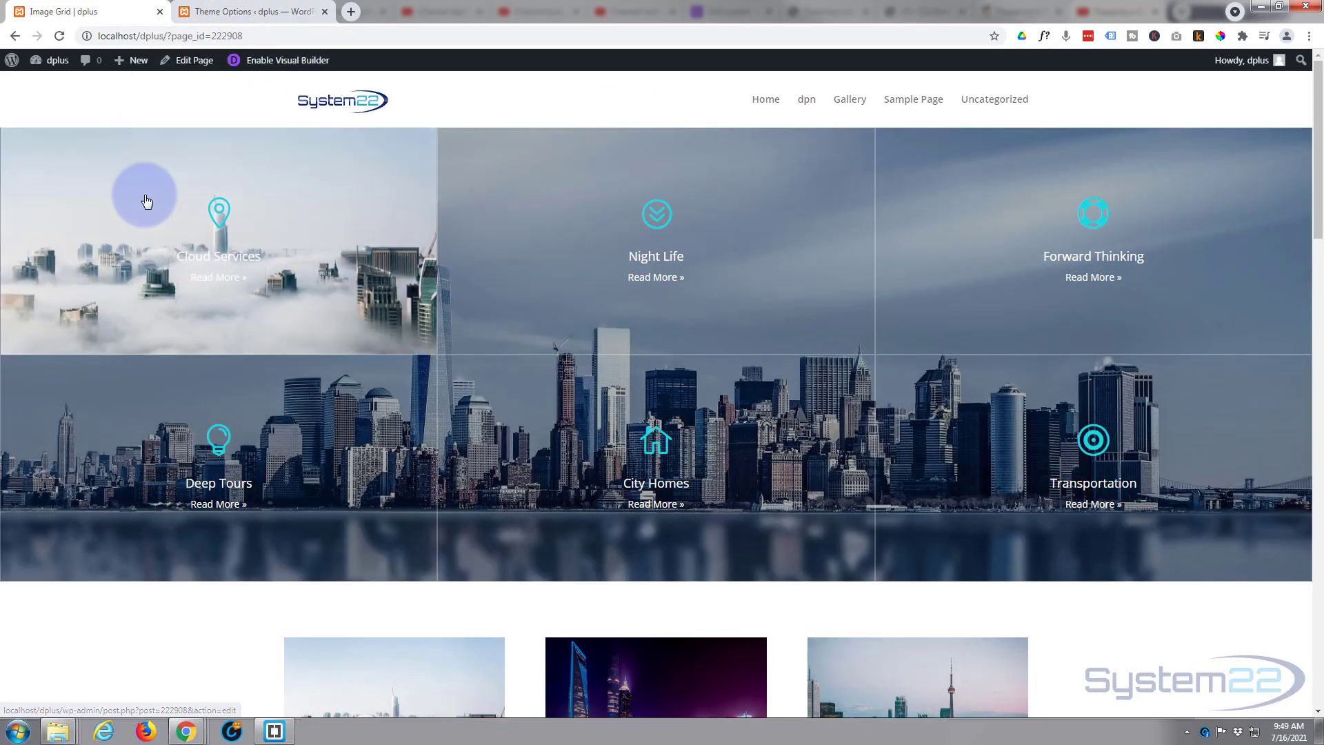
# Step: Test the hover animation and link of the button under Services on the front-end page
pyautogui.scroll(-2, 148, 202)
pyautogui.scroll(-9, 146, 202)
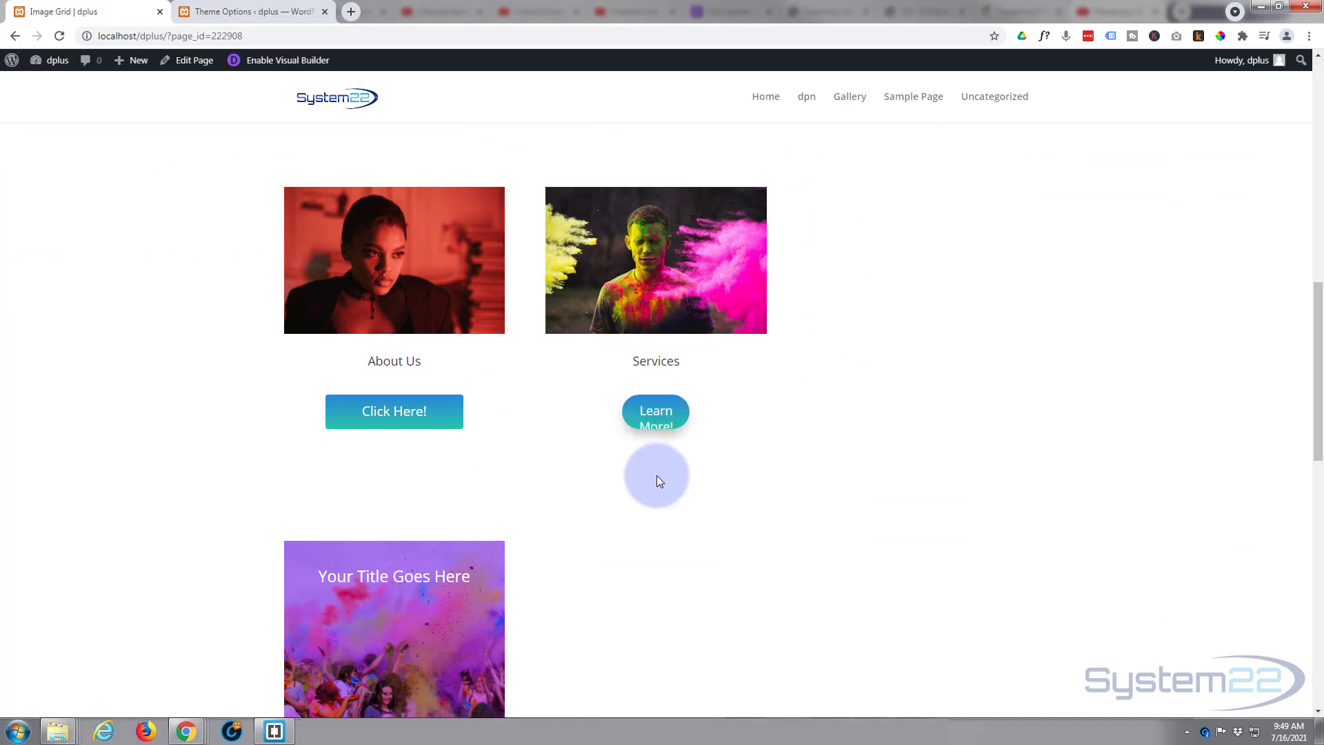
pyautogui.click(656, 412)
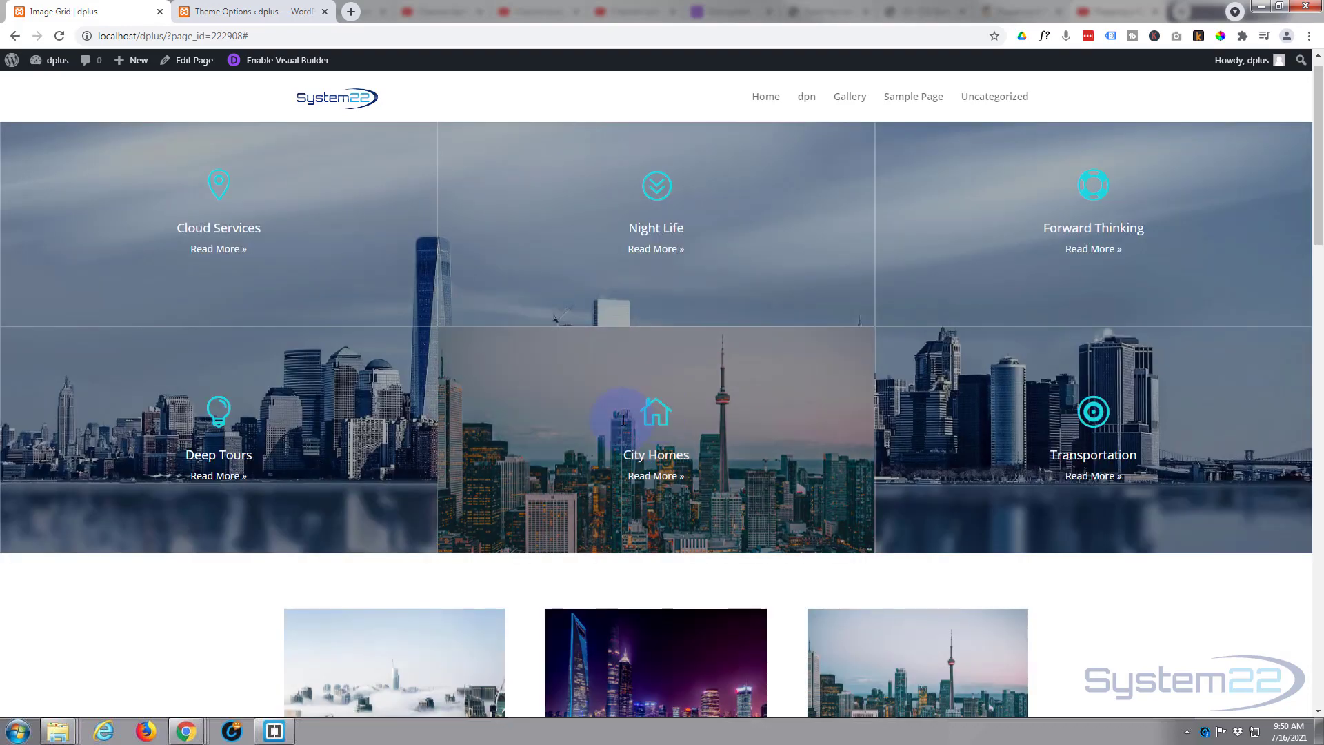
pyautogui.scroll(-8, 147, 523)
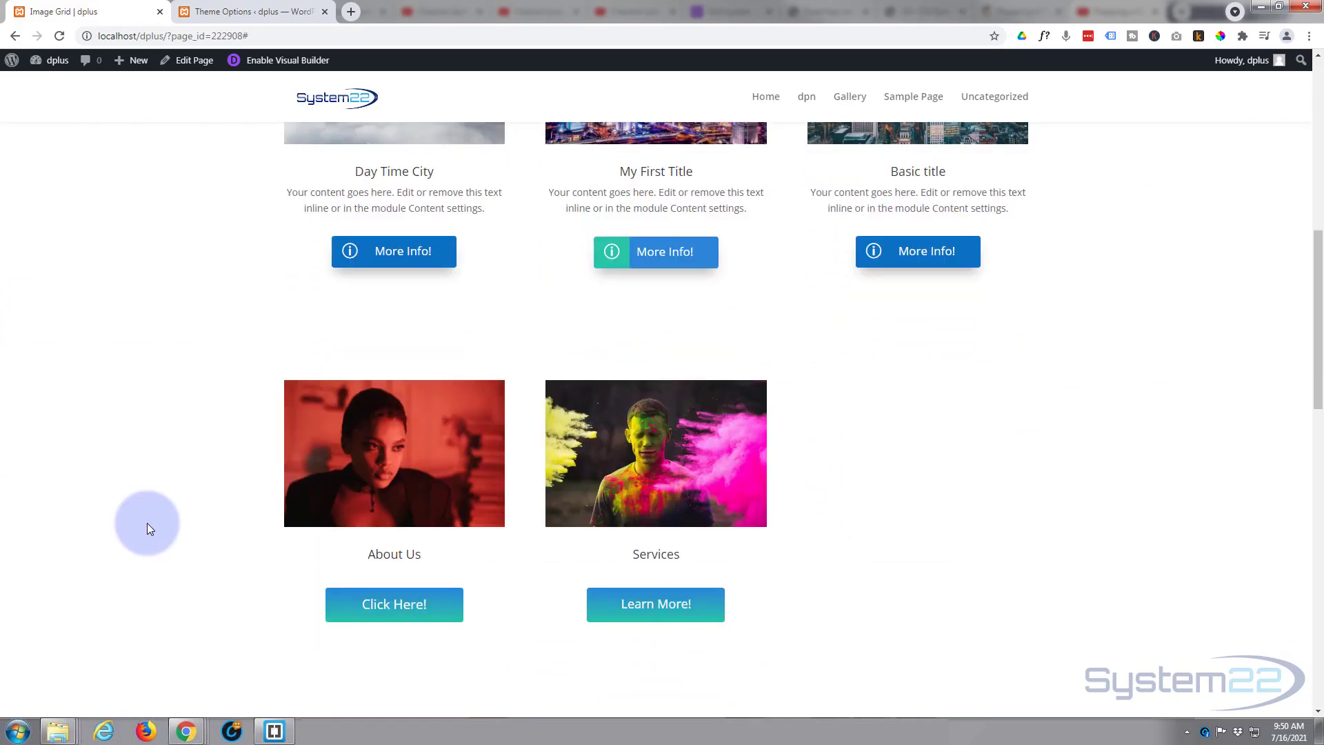